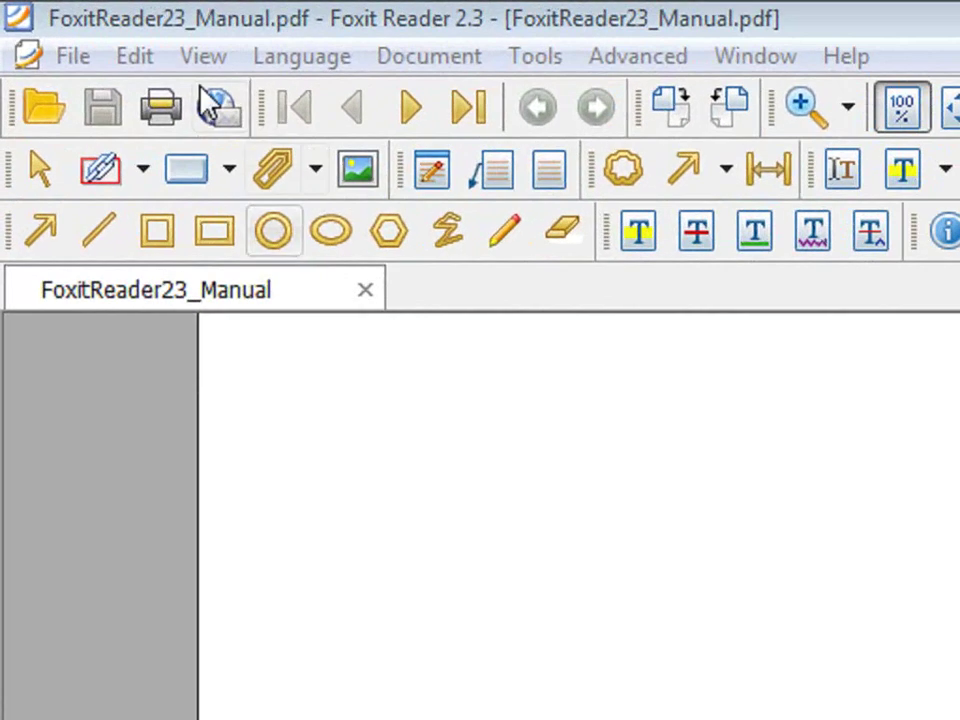
- Open FoxitReader23_Manual in Foxit PDF Editor through Edit > Modify Content
{"action": "left_click", "coordinate": [66, 26]}
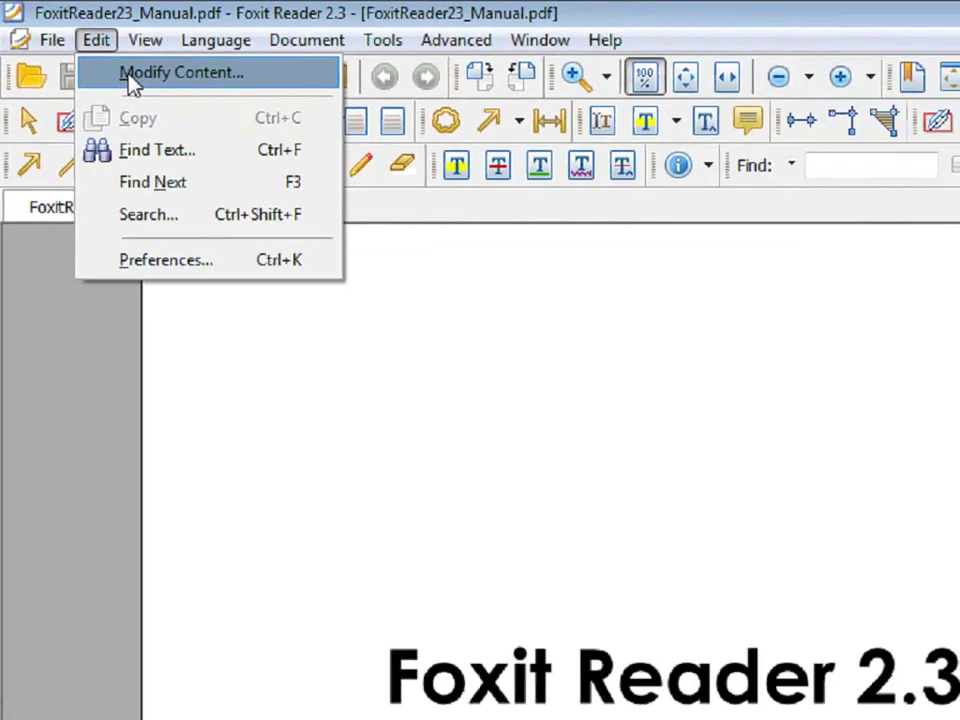
{"action": "left_click", "coordinate": [180, 101]}
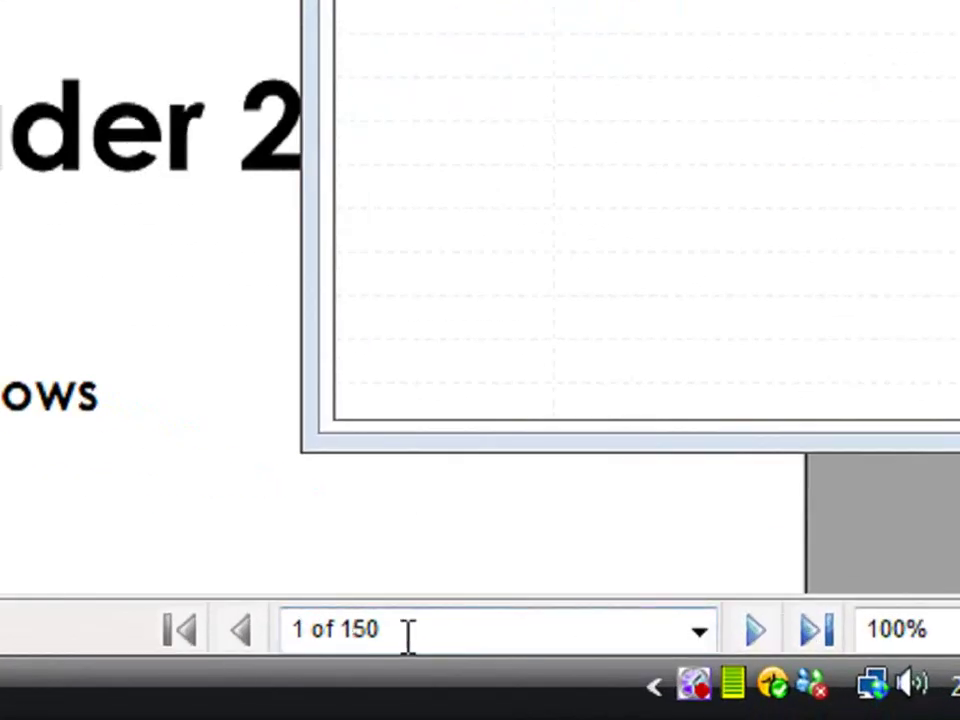
{"action": "left_click", "coordinate": [755, 629]}
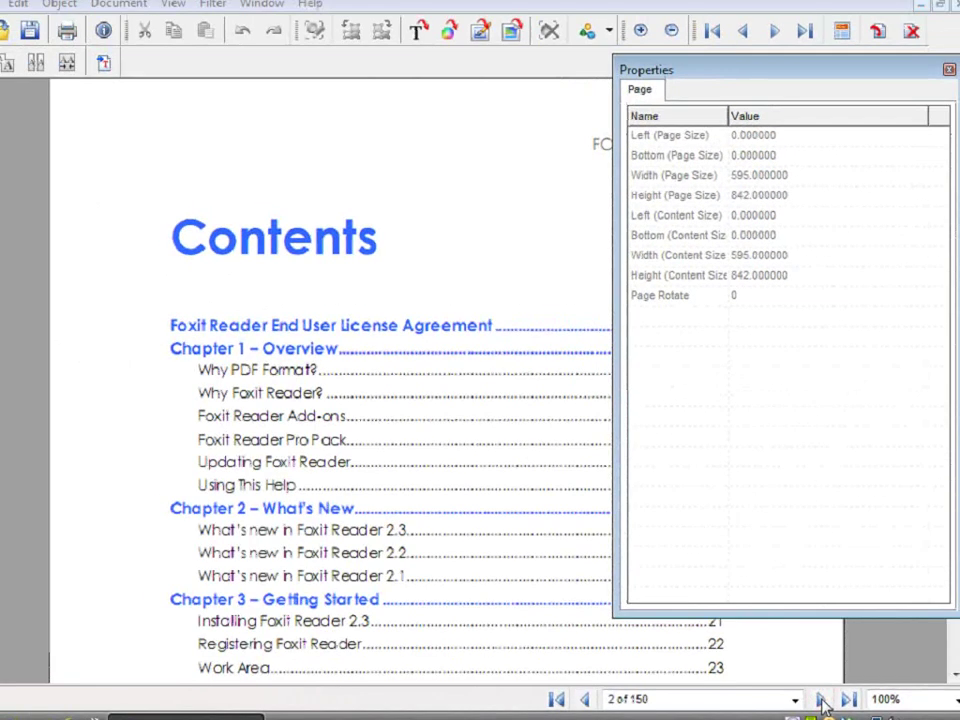
{"action": "left_click", "coordinate": [821, 701]}
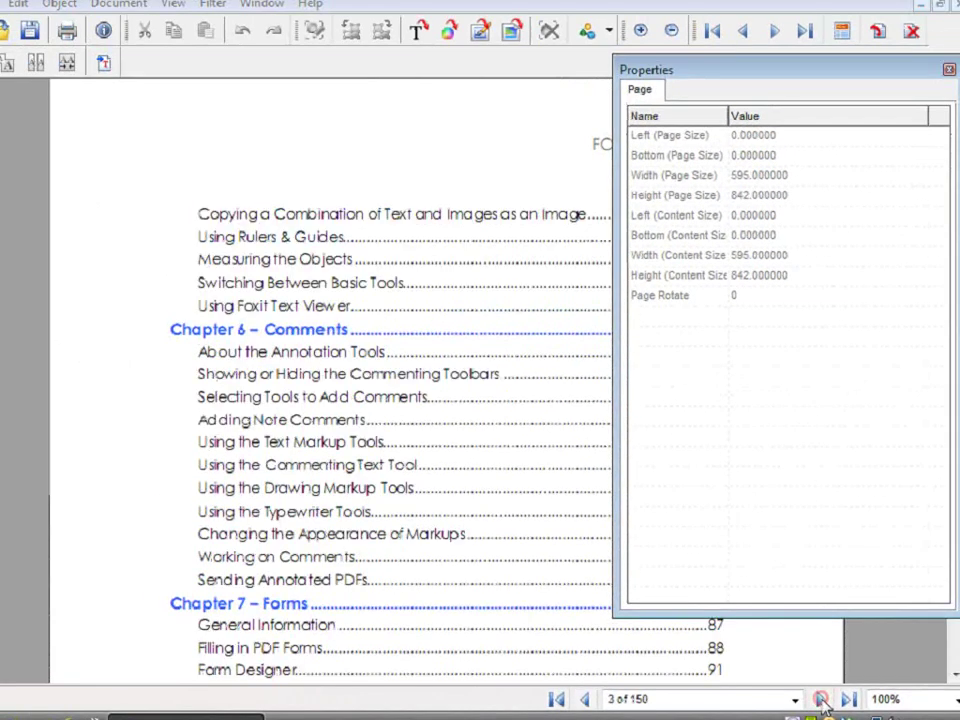
{"action": "left_click", "coordinate": [821, 700]}
{"action": "left_click", "coordinate": [586, 700]}
{"action": "left_click", "coordinate": [586, 700]}
{"action": "left_click", "coordinate": [586, 700]}
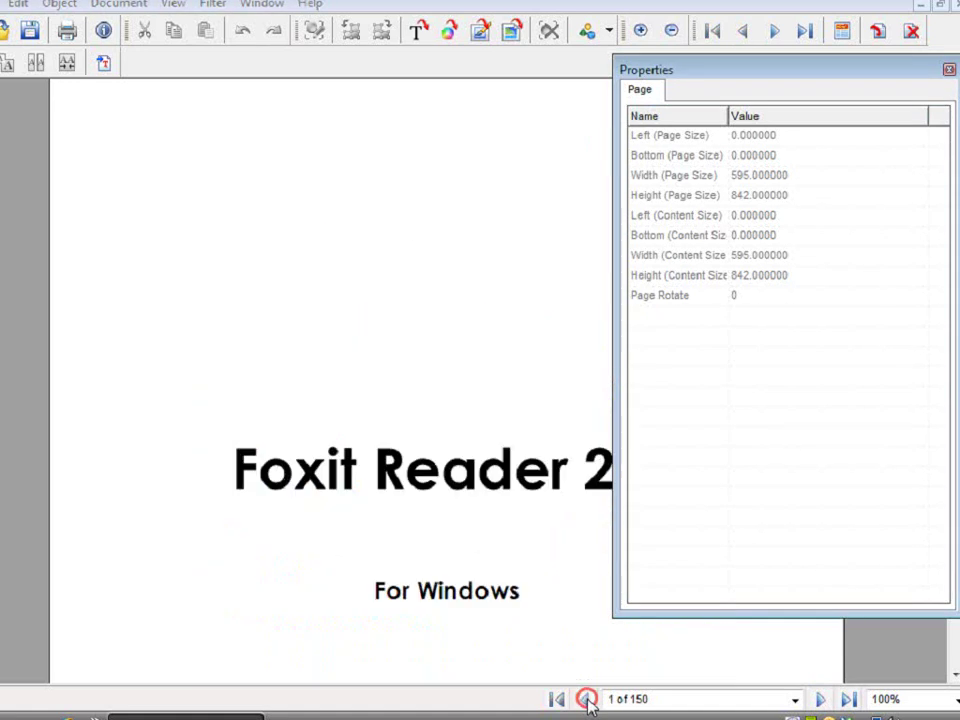
{"action": "left_click", "coordinate": [849, 701]}
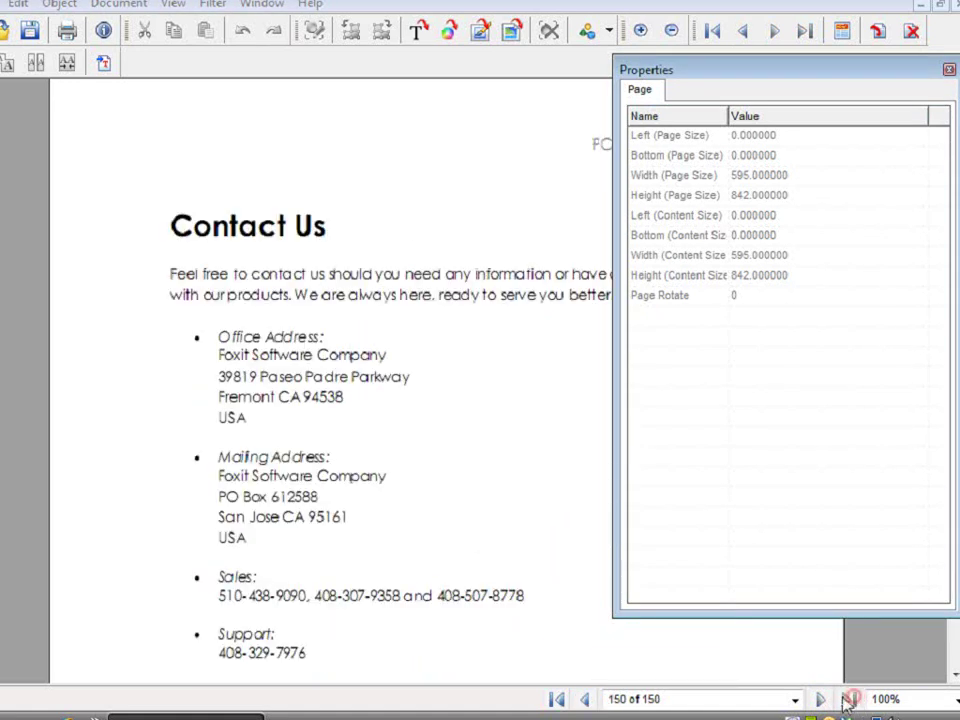
{"action": "left_click", "coordinate": [559, 700]}
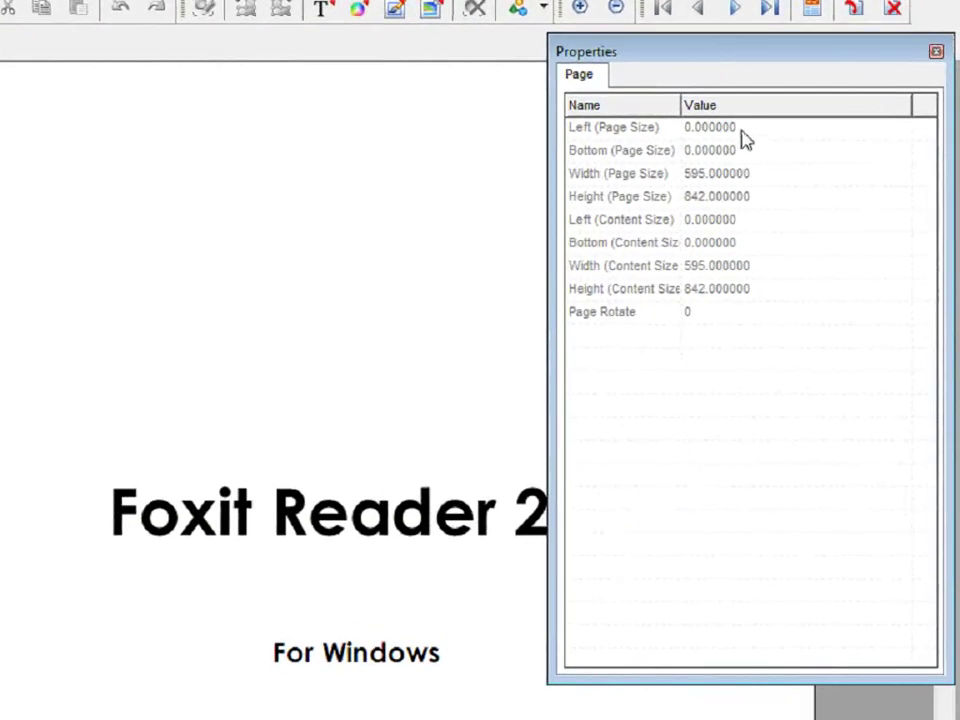
{"action": "left_click", "coordinate": [935, 51]}
{"action": "right_click", "coordinate": [548, 213]}
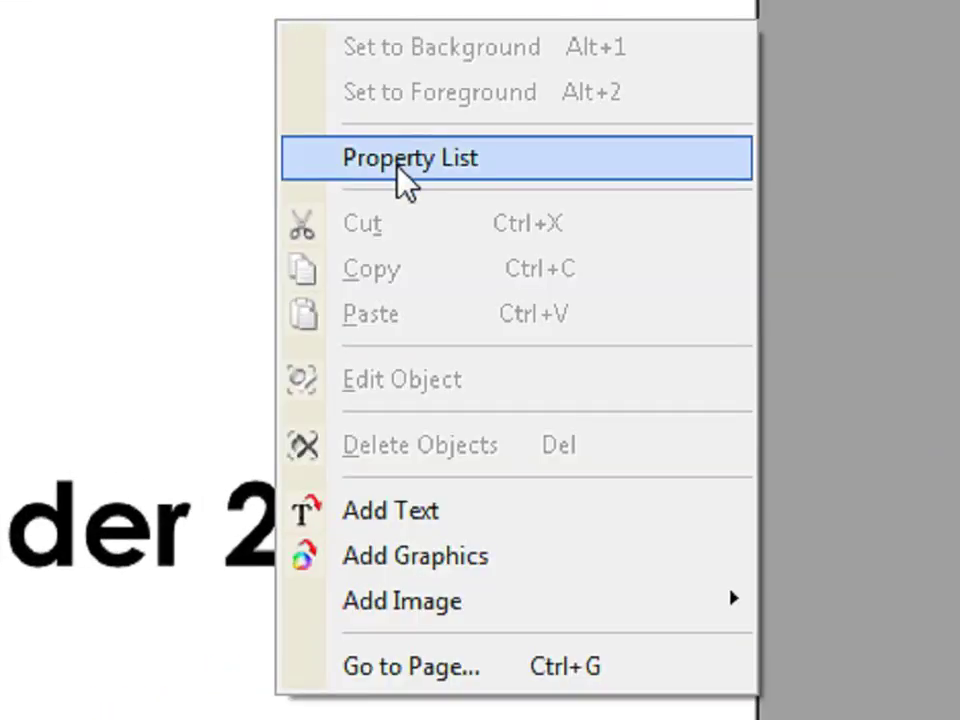
{"action": "left_click", "coordinate": [405, 170]}
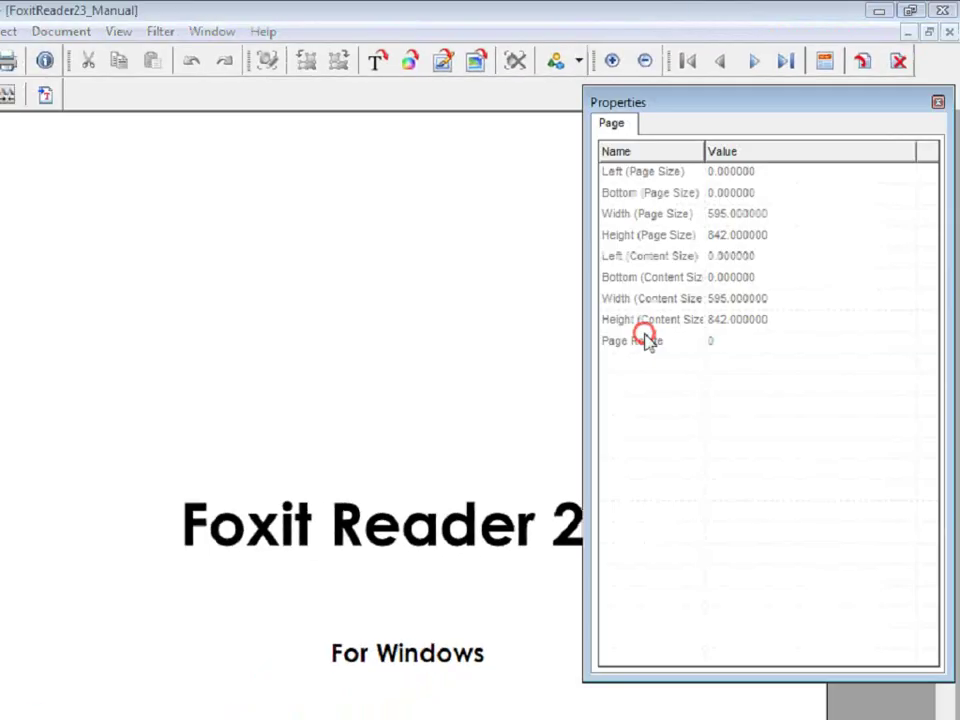
{"action": "left_click", "coordinate": [939, 103]}
{"action": "left_click", "coordinate": [118, 31]}
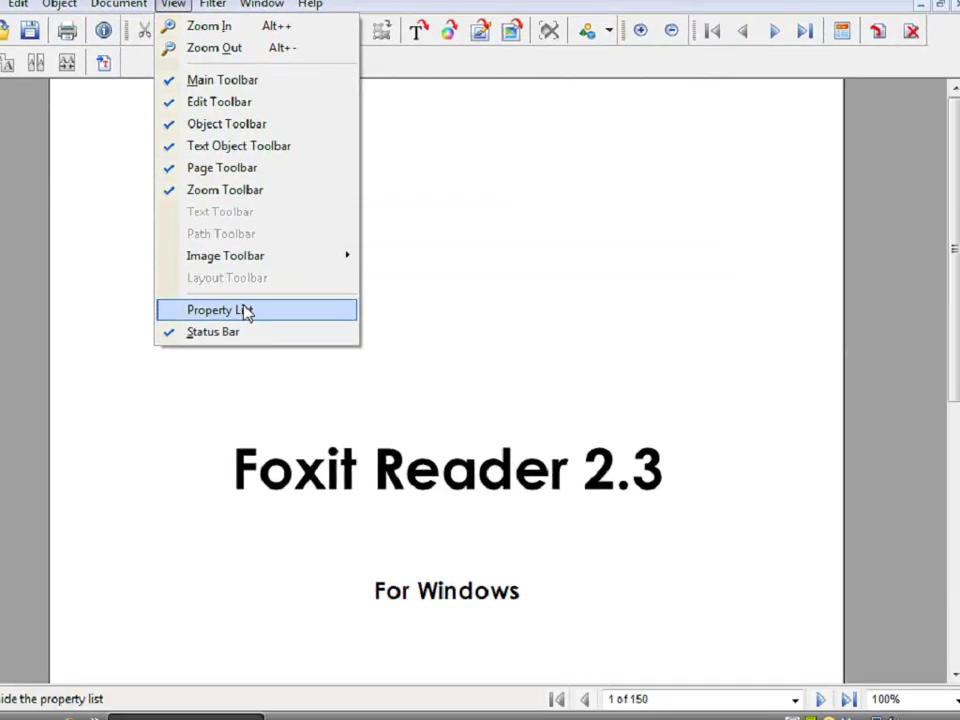
{"action": "left_click", "coordinate": [246, 311]}
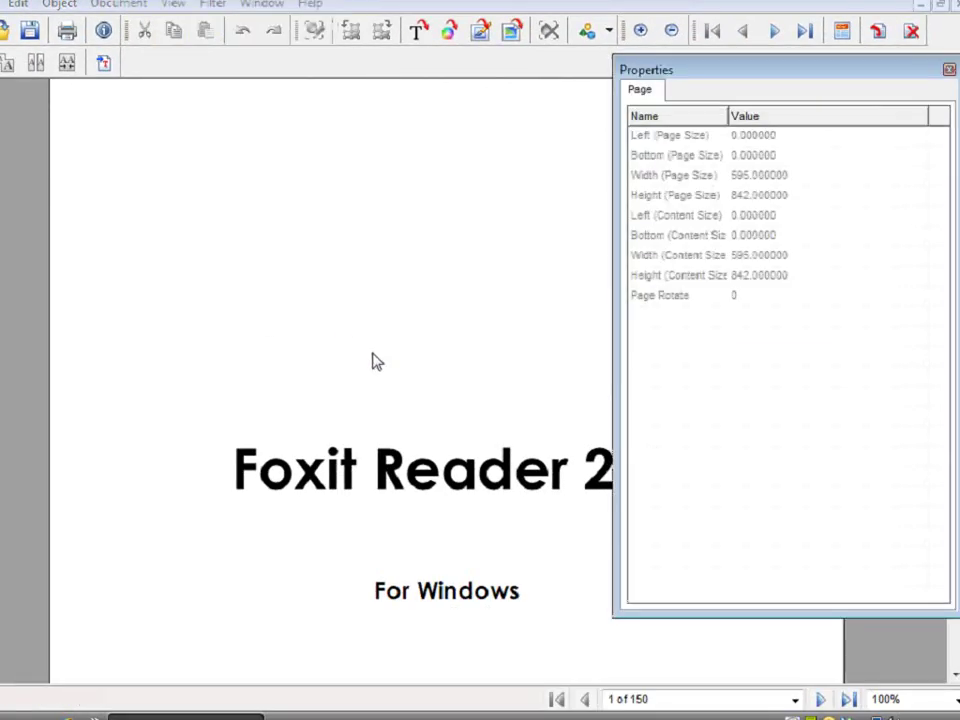
- Edit the title page's 'User Manual' text object to add 'Foxit' in front of it
{"action": "left_click", "coordinate": [471, 621]}
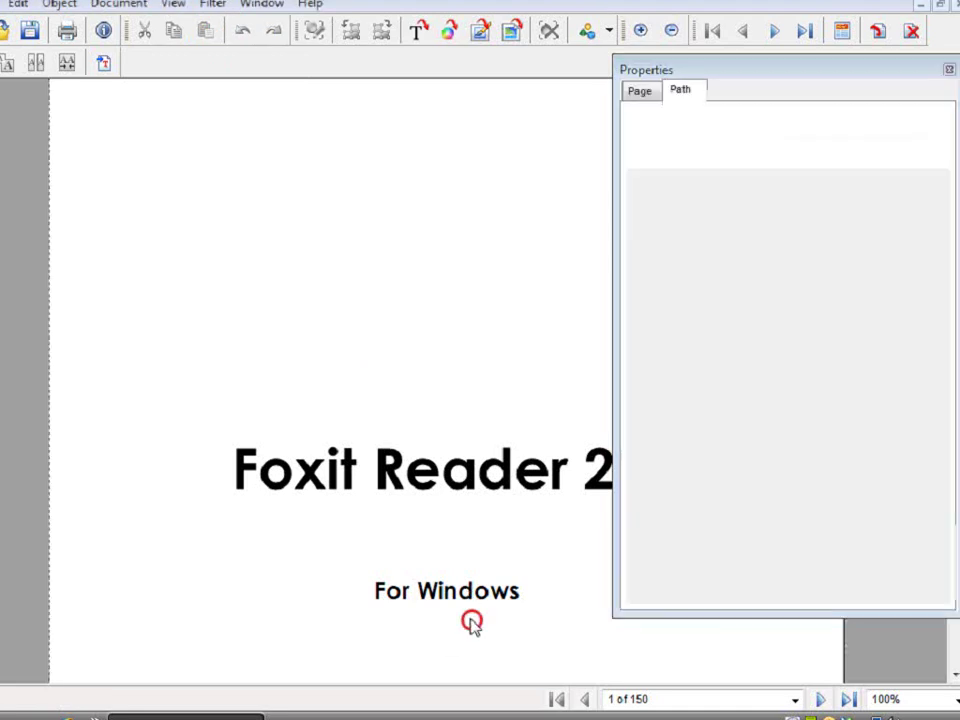
{"action": "scroll", "coordinate": [454, 553], "scroll_direction": "down", "scroll_amount": 3}
{"action": "left_click", "coordinate": [439, 489]}
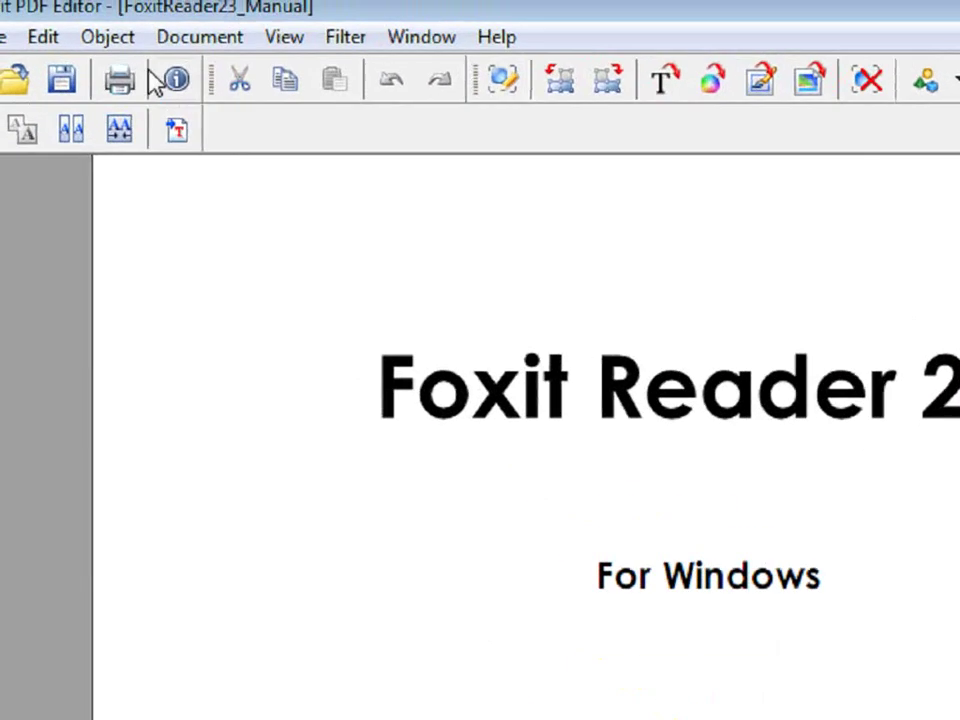
{"action": "left_click", "coordinate": [73, 12]}
{"action": "left_click", "coordinate": [277, 262]}
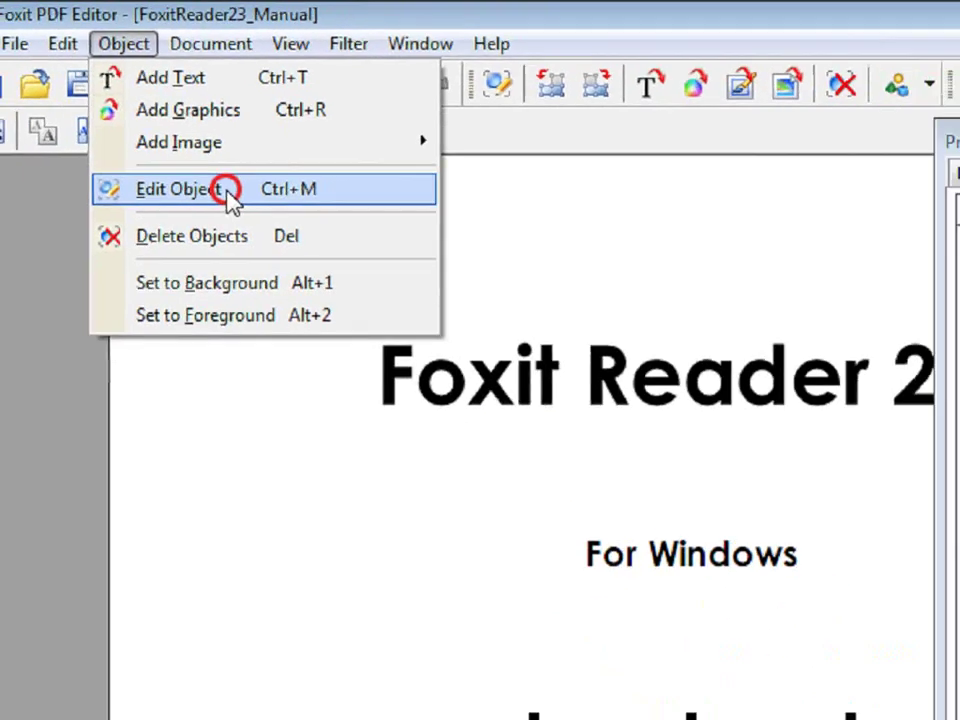
{"action": "scroll", "coordinate": [349, 283], "scroll_direction": "down", "scroll_amount": 2}
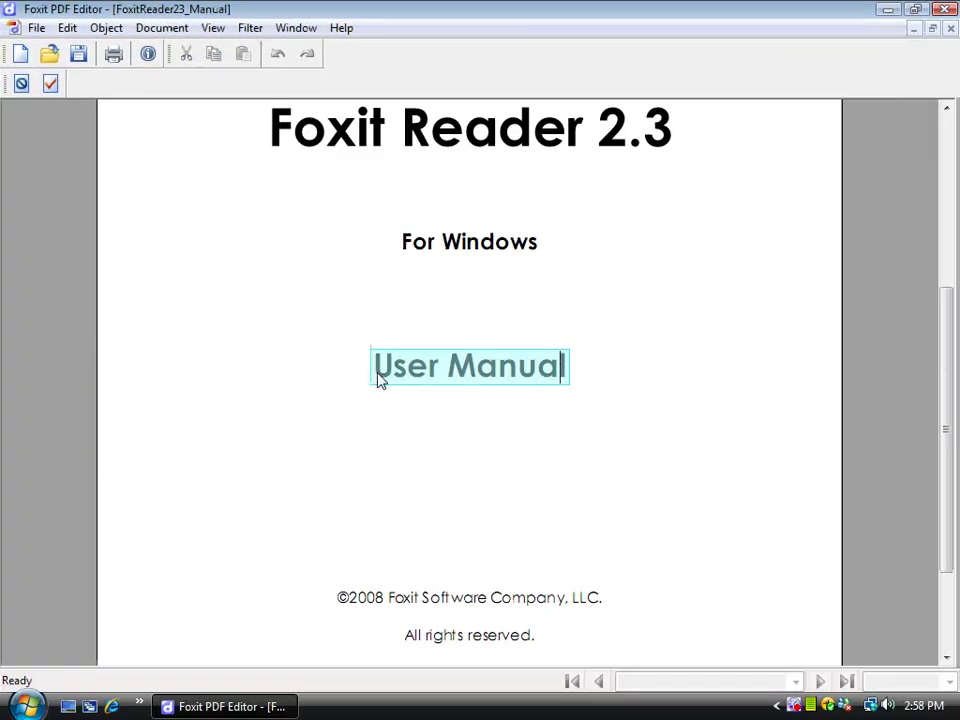
{"action": "type", "text": "Foxit"}
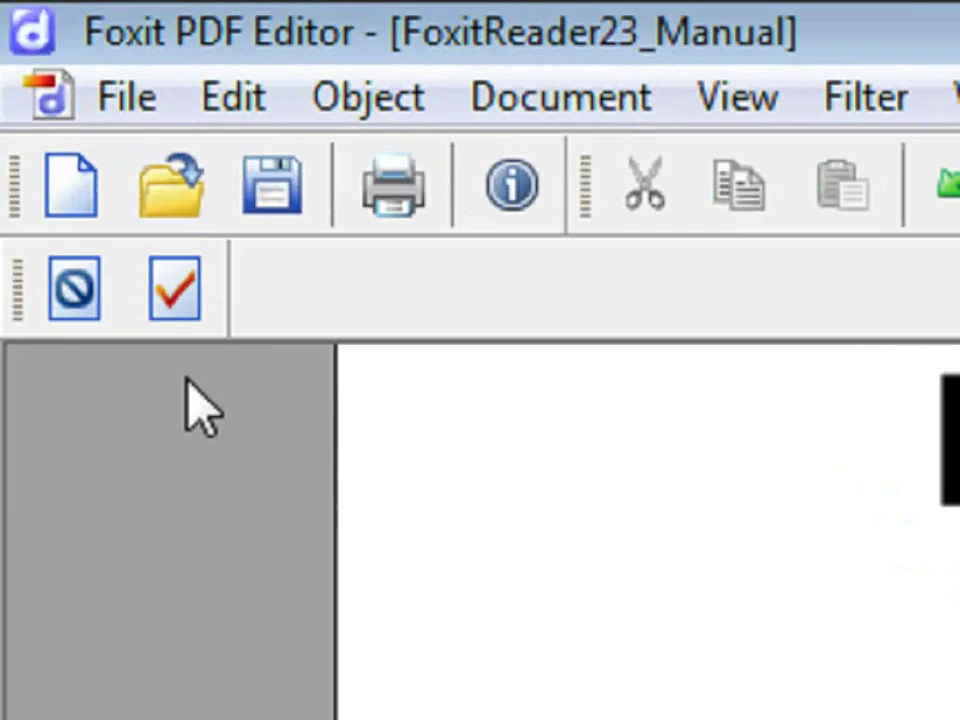
{"action": "left_click", "coordinate": [175, 288]}
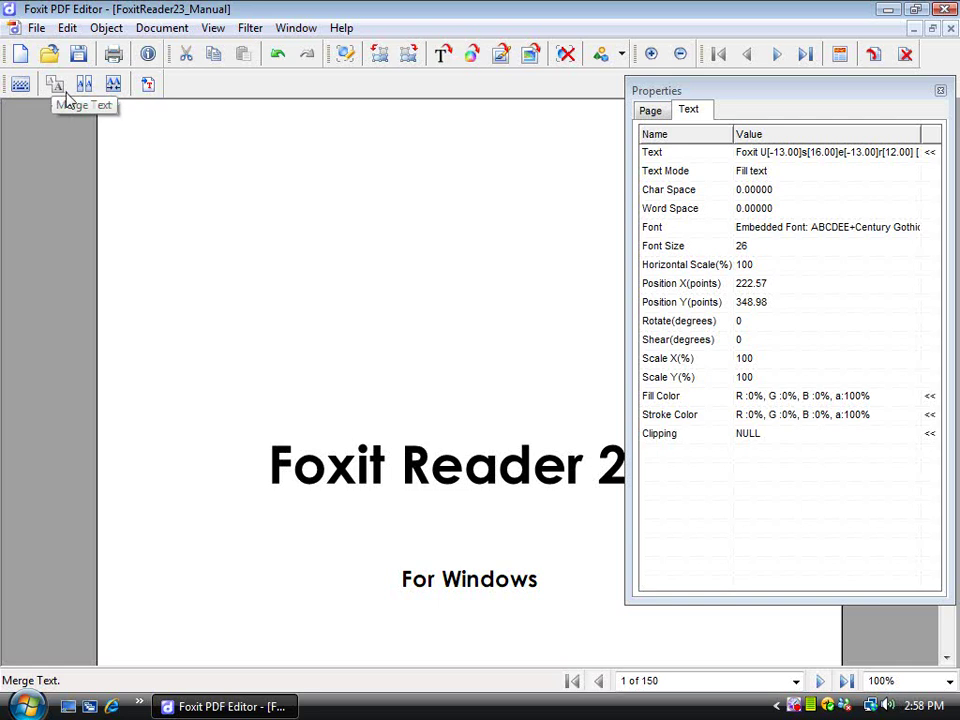
- Replace the text object's value with just 'Foxit' in Properties
{"action": "scroll", "coordinate": [58, 167], "scroll_direction": "down", "scroll_amount": 3}
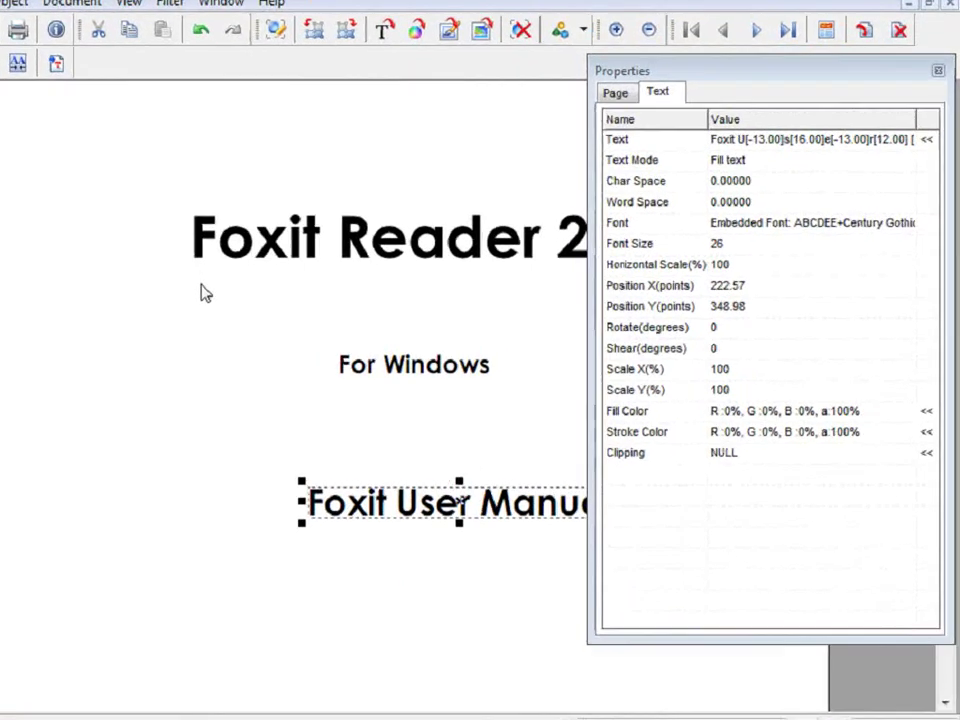
{"action": "left_click", "coordinate": [774, 152]}
{"action": "key", "text": "BackSpace"}
{"action": "key", "text": "BackSpace"}
{"action": "key", "text": "BackSpace"}
{"action": "key", "text": "BackSpace"}
{"action": "key", "text": "BackSpace"}
{"action": "key", "text": "BackSpace"}
{"action": "key", "text": "BackSpace"}
{"action": "key", "text": "BackSpace"}
{"action": "key", "text": "BackSpace"}
{"action": "key", "text": "BackSpace"}
{"action": "key", "text": "BackSpace"}
{"action": "key", "text": "BackSpace"}
{"action": "key", "text": "BackSpace"}
{"action": "key", "text": "BackSpace"}
{"action": "key", "text": "BackSpace"}
{"action": "key", "text": "BackSpace"}
{"action": "key", "text": "BackSpace"}
{"action": "key", "text": "BackSpace"}
{"action": "key", "text": "BackSpace"}
{"action": "key", "text": "BackSpace"}
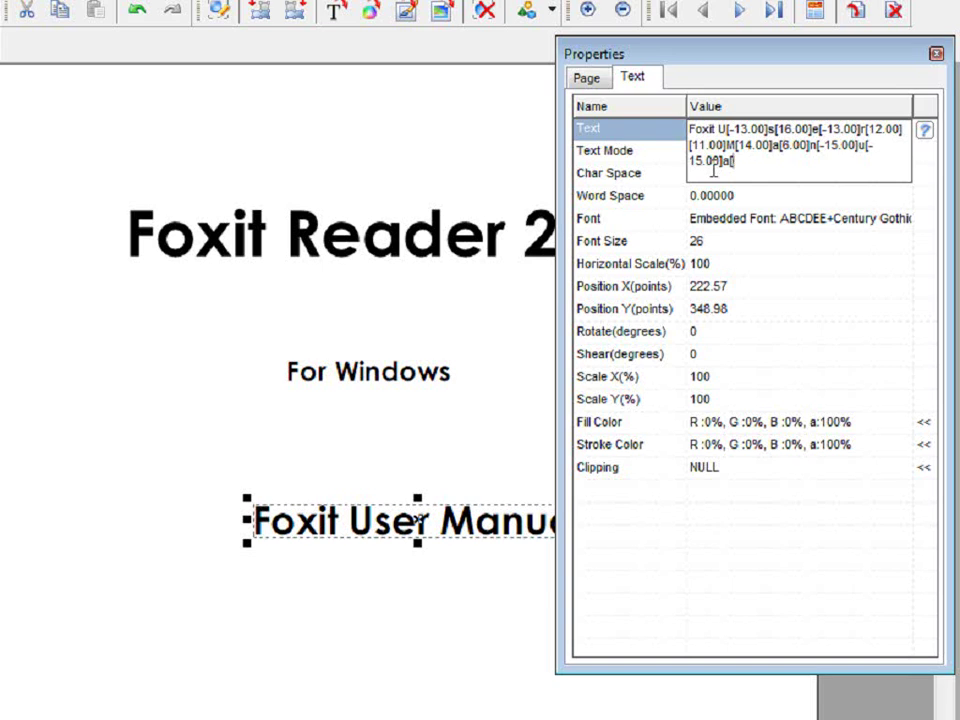
{"action": "key", "text": "BackSpace"}
{"action": "key", "text": "BackSpace"}
{"action": "key", "text": "BackSpace"}
{"action": "key", "text": "BackSpace"}
{"action": "key", "text": "BackSpace"}
{"action": "key", "text": "BackSpace"}
{"action": "key", "text": "BackSpace"}
{"action": "key", "text": "BackSpace"}
{"action": "key", "text": "BackSpace"}
{"action": "key", "text": "BackSpace"}
{"action": "key", "text": "BackSpace"}
{"action": "key", "text": "BackSpace"}
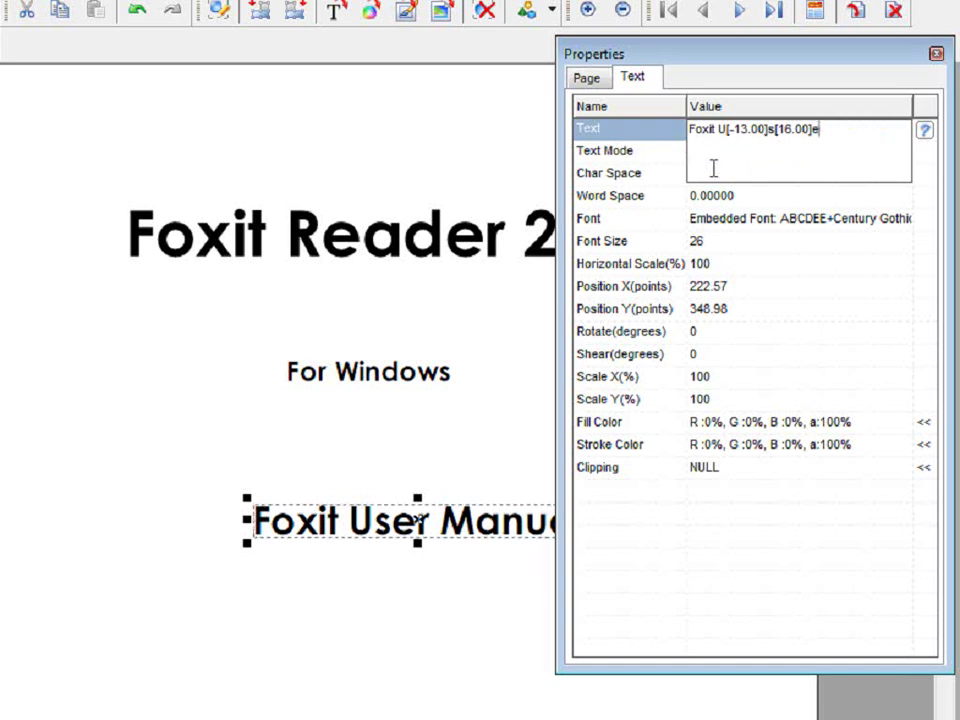
{"action": "key", "text": "BackSpace"}
{"action": "key", "text": "BackSpace"}
{"action": "key", "text": "BackSpace"}
{"action": "key", "text": "BackSpace"}
{"action": "key", "text": "BackSpace"}
{"action": "key", "text": "BackSpace"}
{"action": "key", "text": "BackSpace"}
{"action": "key", "text": "BackSpace"}
{"action": "key", "text": "BackSpace"}
{"action": "key", "text": "BackSpace"}
{"action": "key", "text": "BackSpace"}
{"action": "key", "text": "BackSpace"}
{"action": "key", "text": "BackSpace"}
{"action": "key", "text": "BackSpace"}
{"action": "key", "text": "BackSpace"}
{"action": "key", "text": "BackSpace"}
{"action": "key", "text": "BackSpace"}
{"action": "key", "text": "BackSpace"}
{"action": "key", "text": "BackSpace"}
{"action": "key", "text": "BackSpace"}
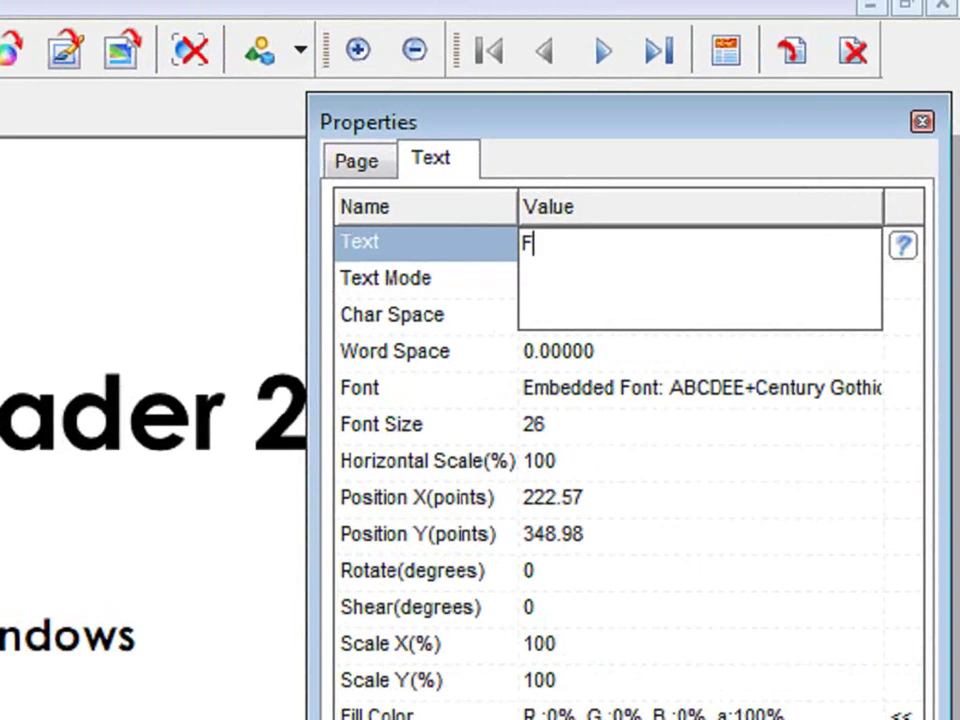
{"action": "type", "text": "Foxit"}
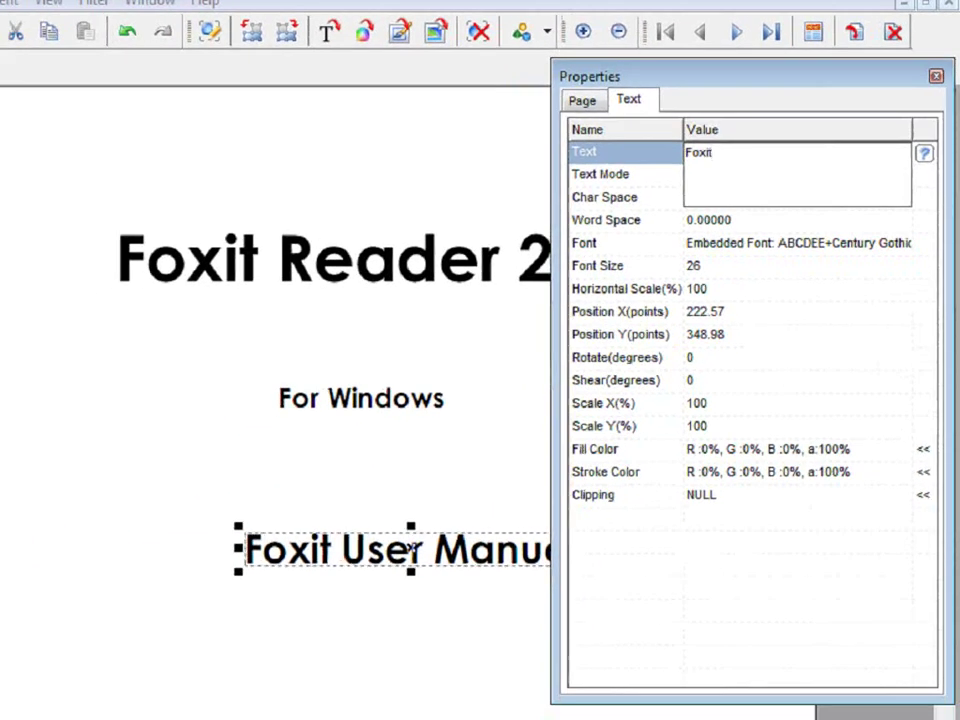
{"action": "key", "text": "Return"}
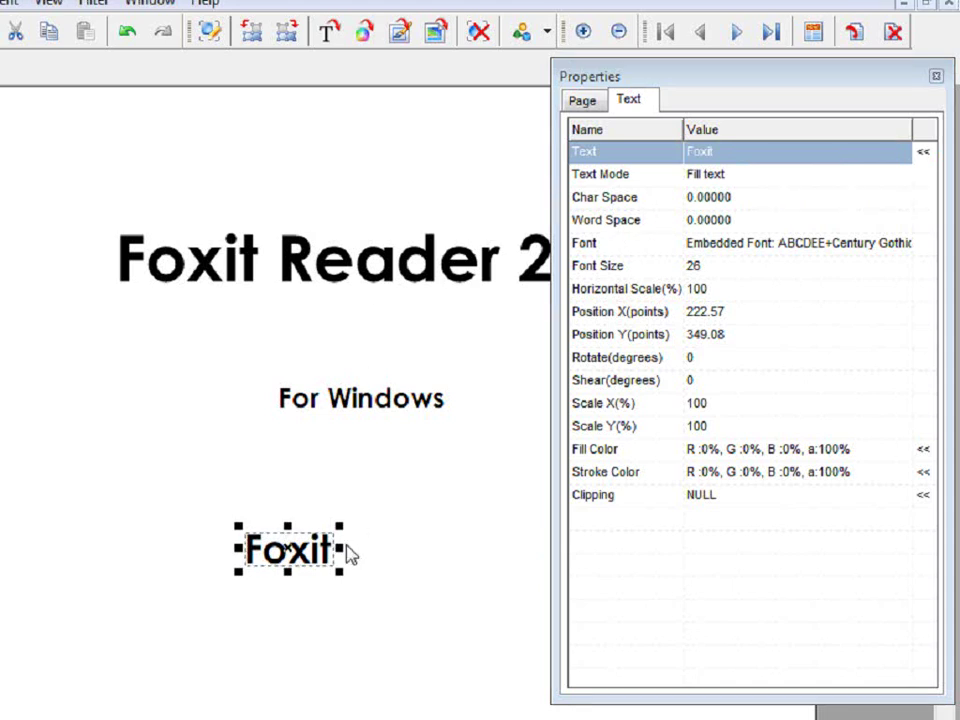
- Stretch the Foxit text wider and taller and move it lower on the page
{"action": "left_click_drag", "start_coordinate": [340, 548], "coordinate": [472, 548]}
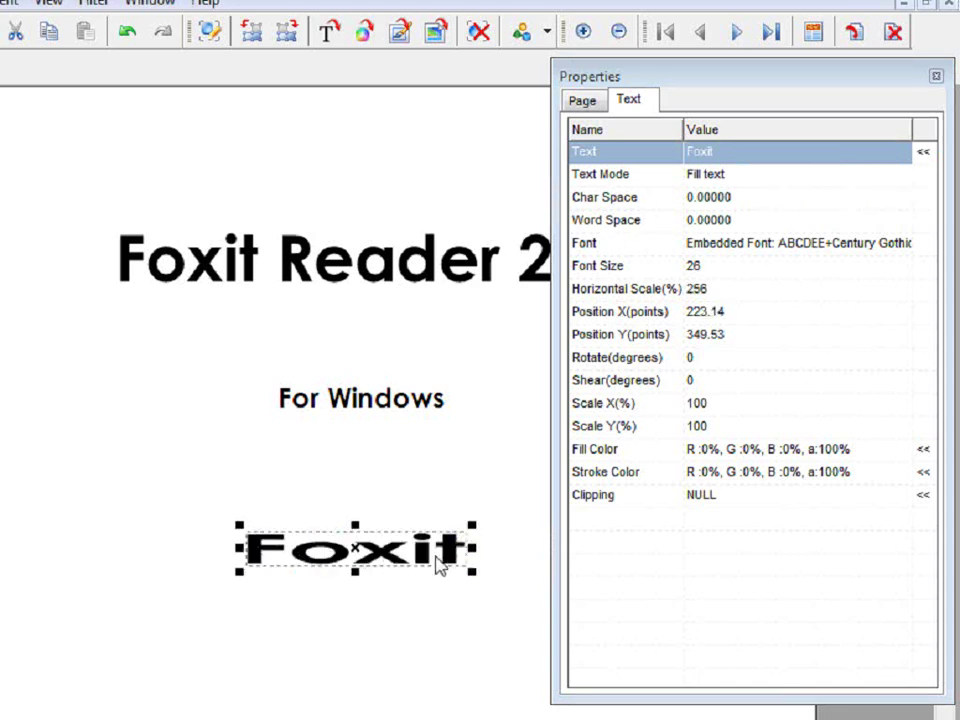
{"action": "left_click_drag", "start_coordinate": [355, 523], "coordinate": [356, 497]}
{"action": "left_click_drag", "start_coordinate": [367, 549], "coordinate": [376, 583]}
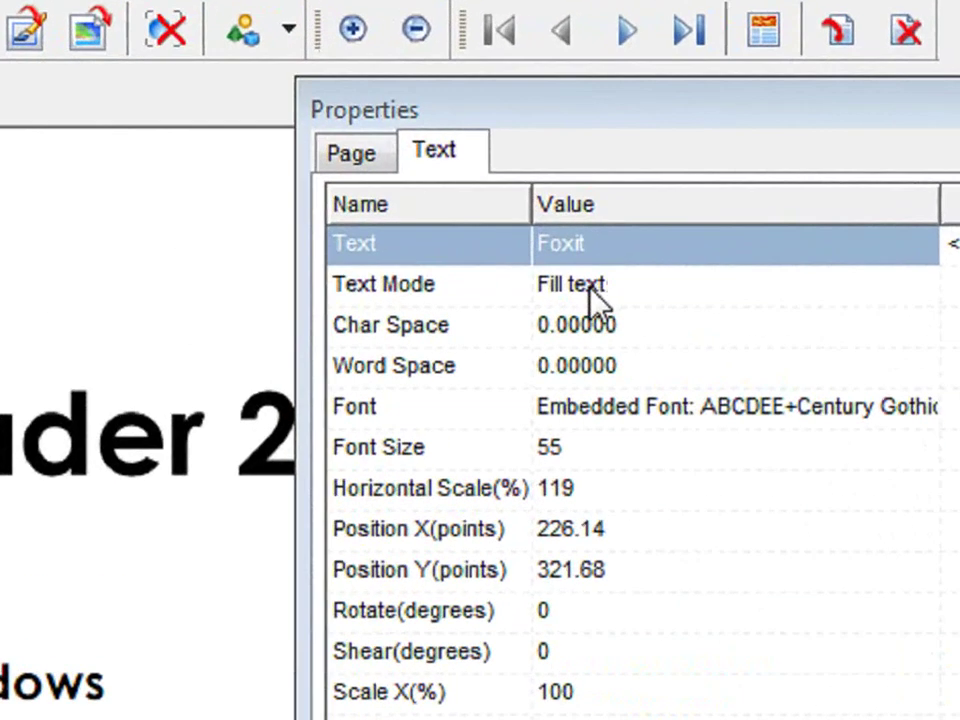
- Try Stroke, Fill-then-stroke and Invisible text modes on Foxit, settling on Fill text
{"action": "left_click", "coordinate": [589, 286]}
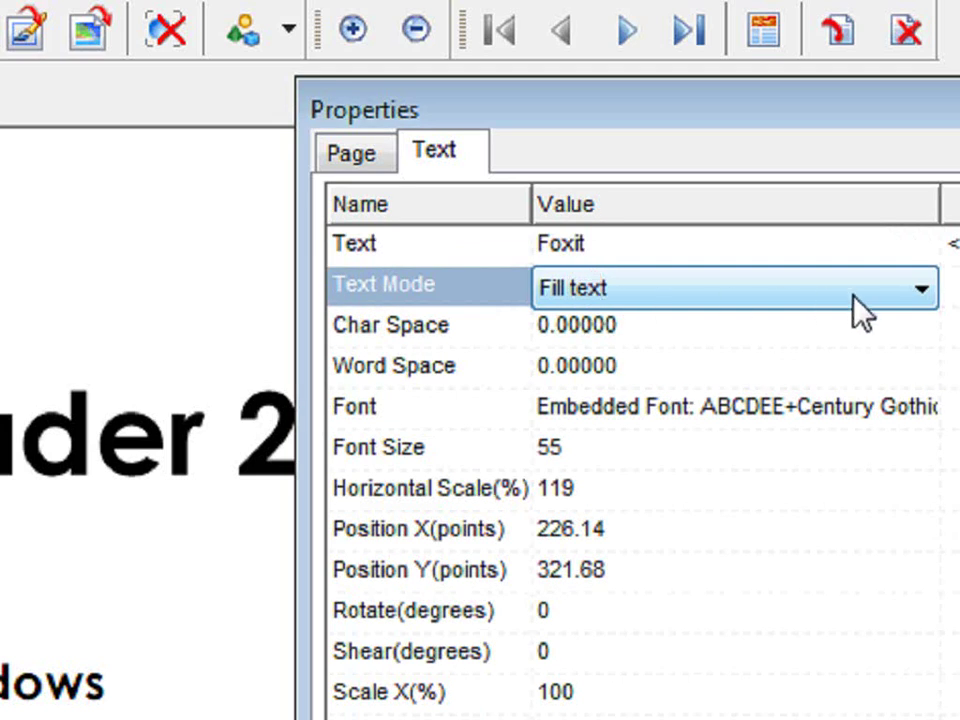
{"action": "left_click", "coordinate": [921, 289]}
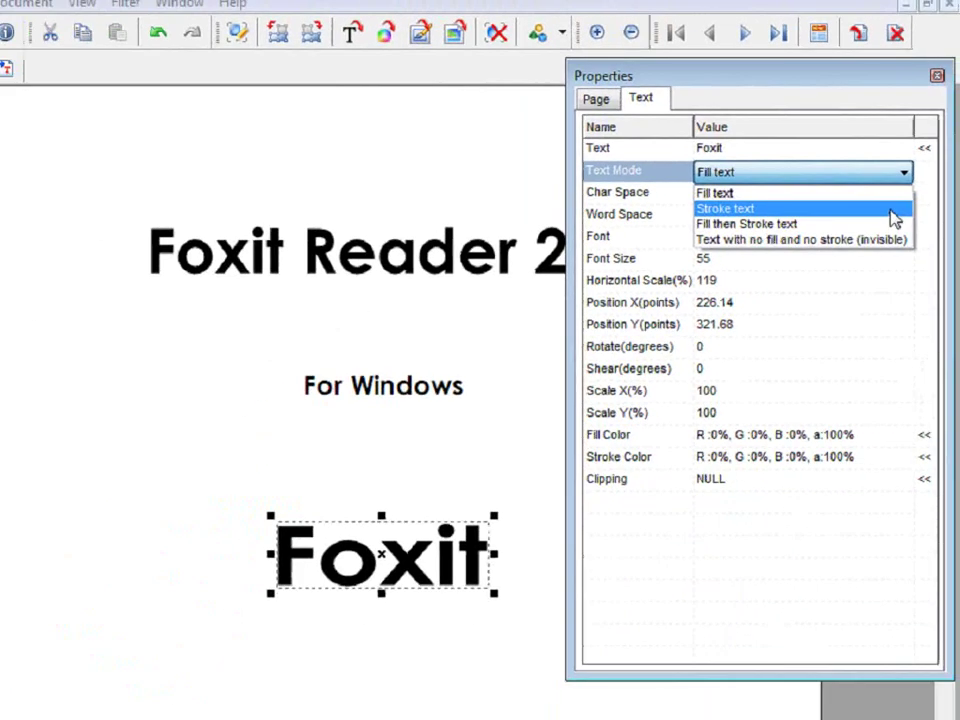
{"action": "left_click", "coordinate": [893, 210]}
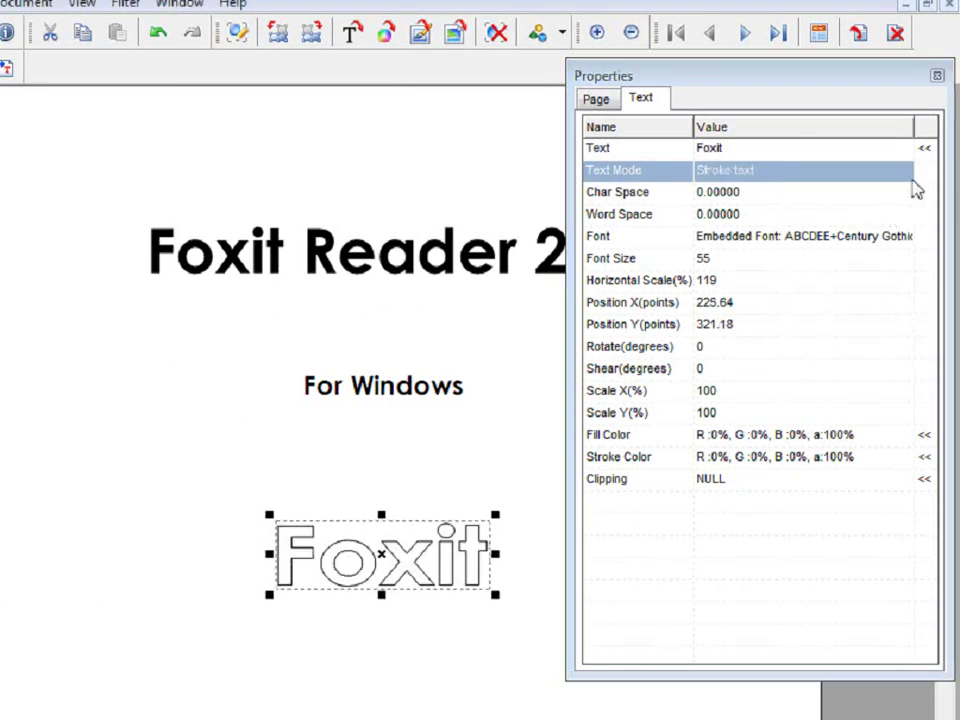
{"action": "left_click", "coordinate": [868, 170]}
{"action": "left_click", "coordinate": [904, 172]}
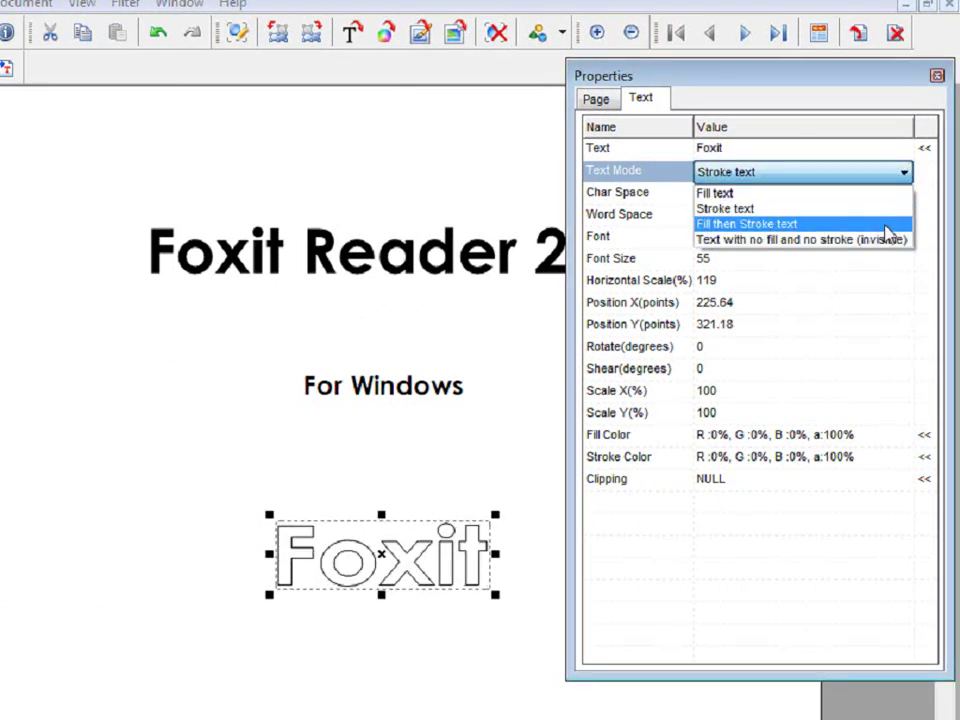
{"action": "left_click", "coordinate": [886, 226]}
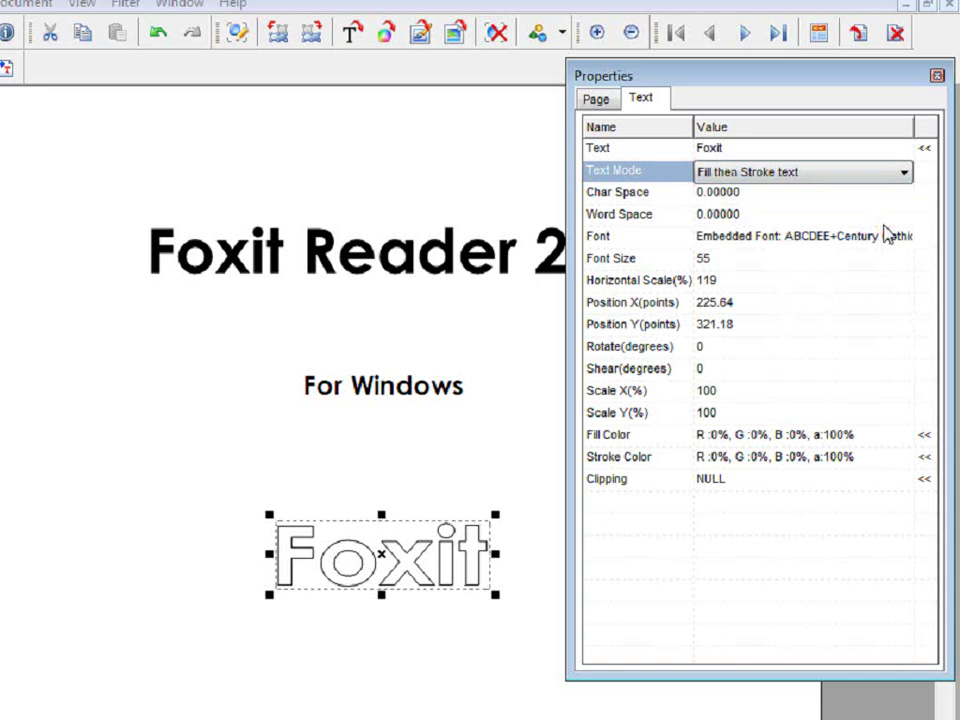
{"action": "left_click", "coordinate": [872, 170]}
{"action": "left_click", "coordinate": [903, 172]}
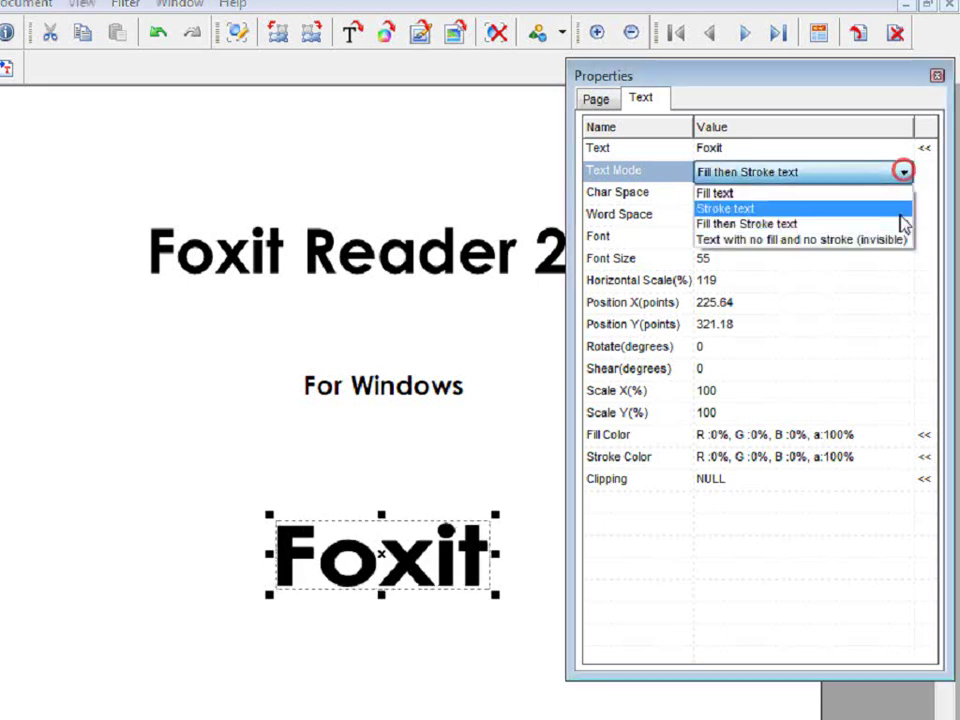
{"action": "left_click", "coordinate": [889, 244]}
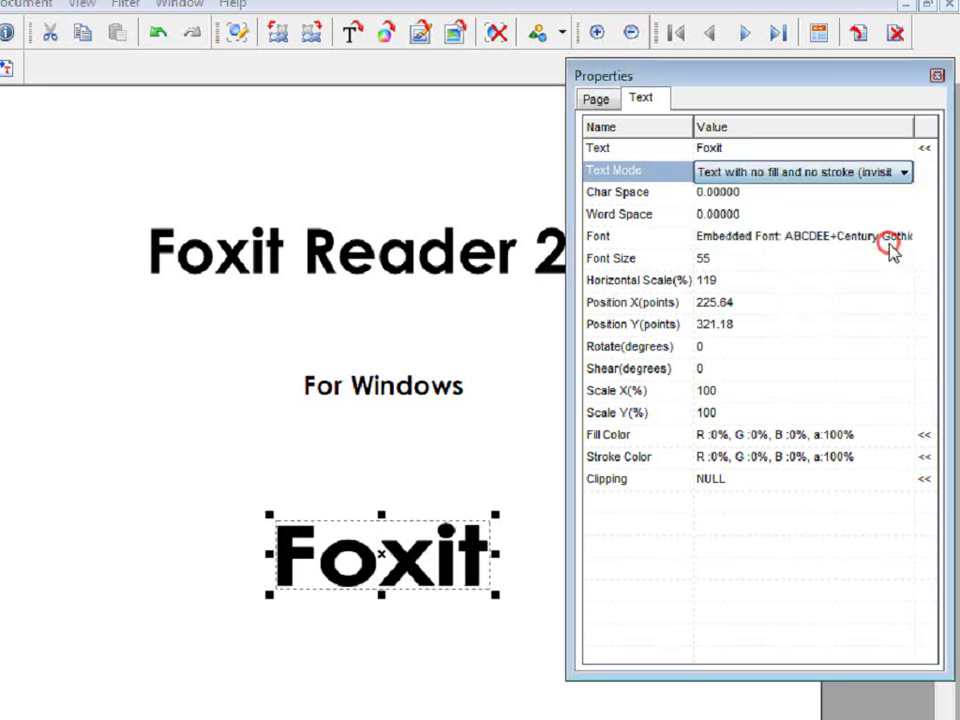
{"action": "left_click", "coordinate": [876, 176]}
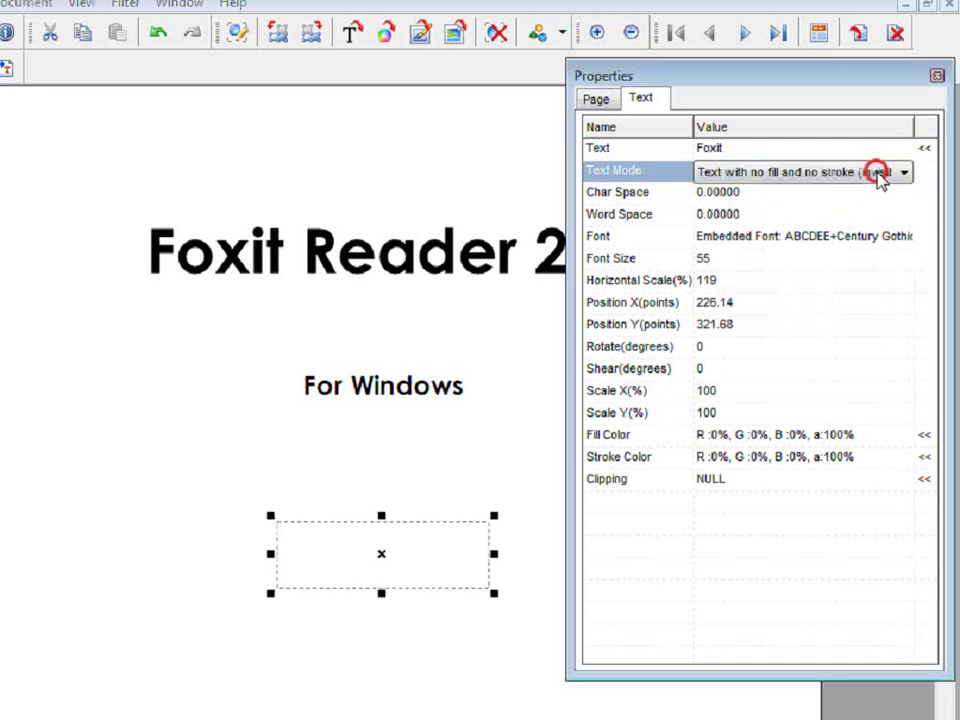
{"action": "left_click", "coordinate": [903, 172]}
{"action": "left_click", "coordinate": [902, 191]}
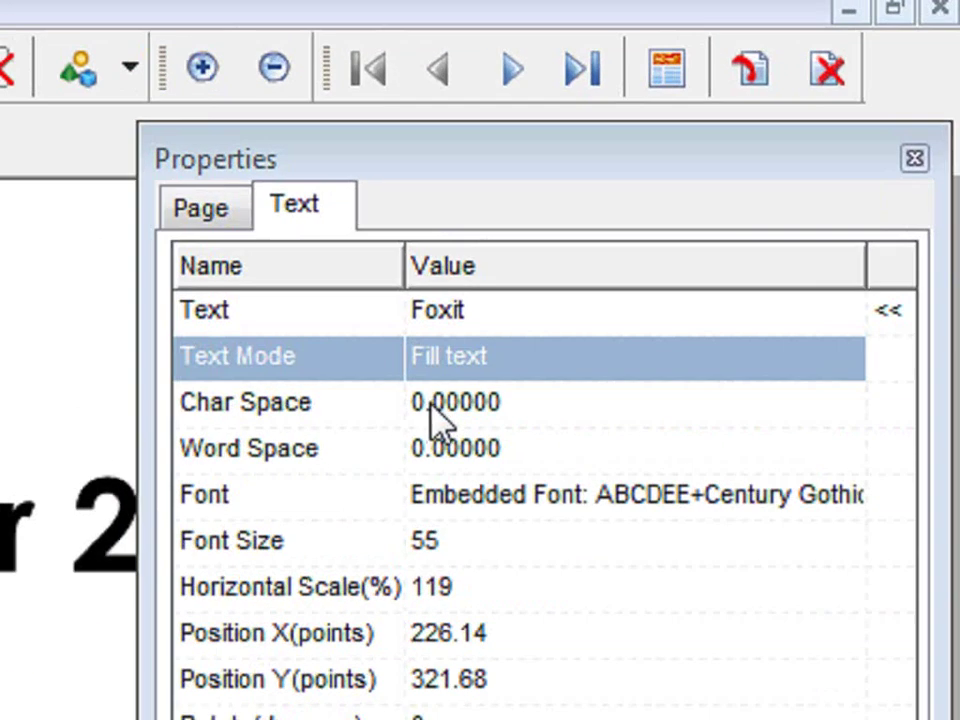
- Set the Foxit text's character spacing to 5
{"action": "left_click", "coordinate": [540, 318]}
{"action": "left_click", "coordinate": [532, 323]}
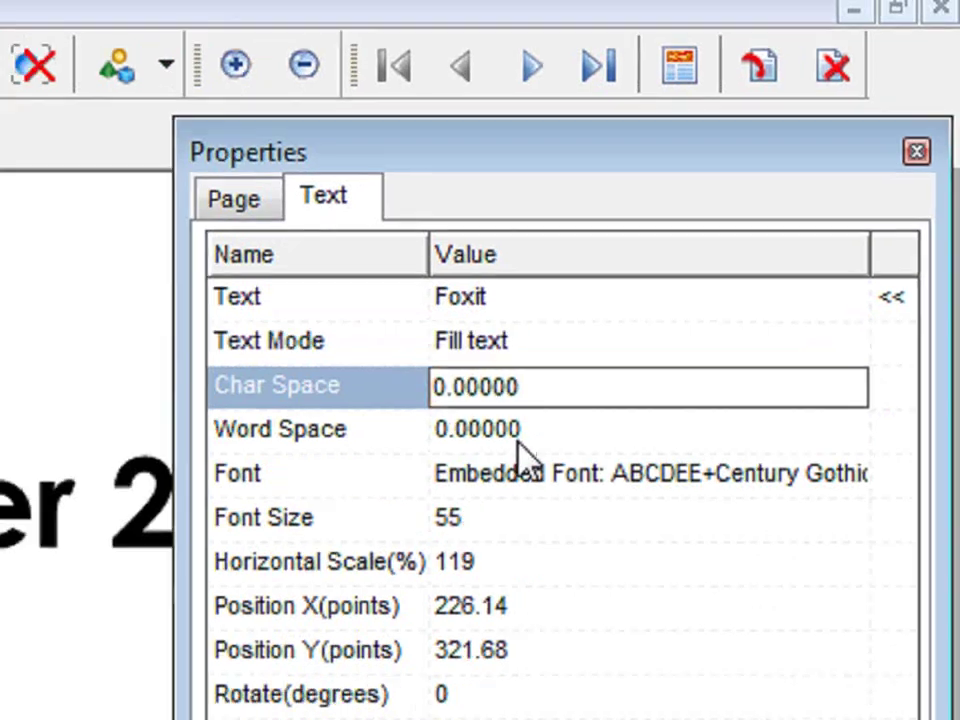
{"action": "key", "text": "BackSpace"}
{"action": "type", "text": "5"}
{"action": "key", "text": "Return"}
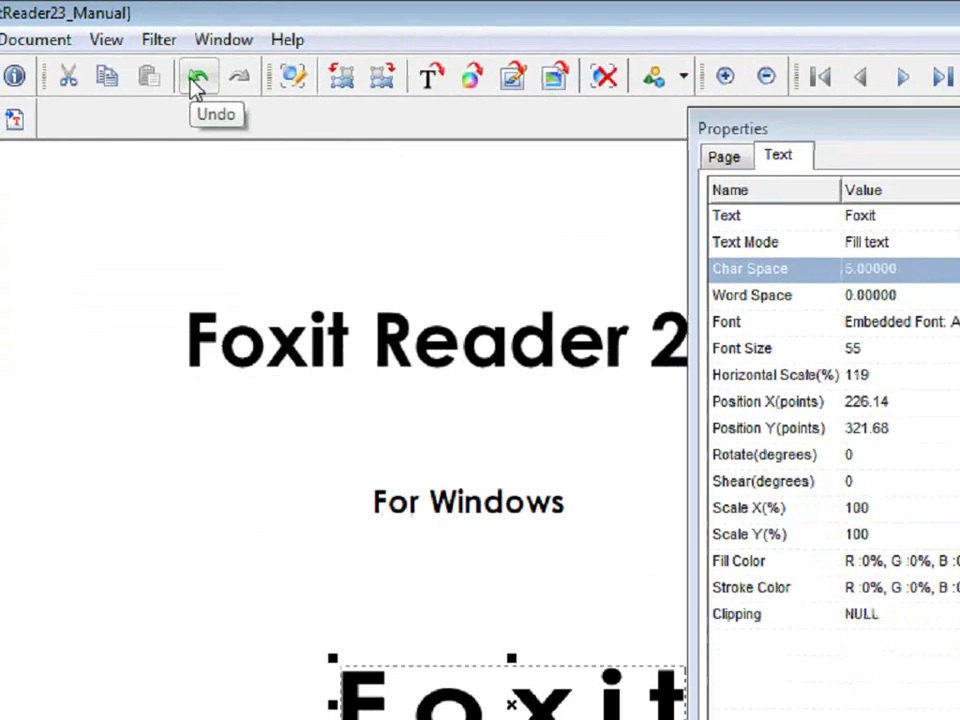
- Undo the Foxit character spacing change and select the For Windows line
{"action": "left_click", "coordinate": [540, 248]}
{"action": "left_click", "coordinate": [720, 220]}
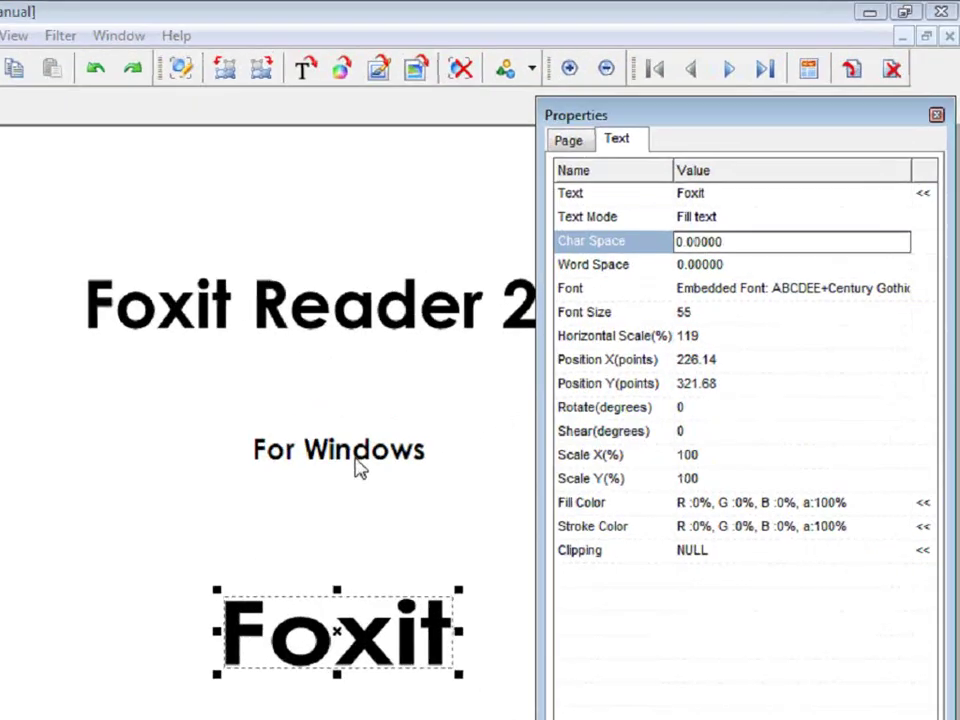
{"action": "left_click", "coordinate": [356, 463]}
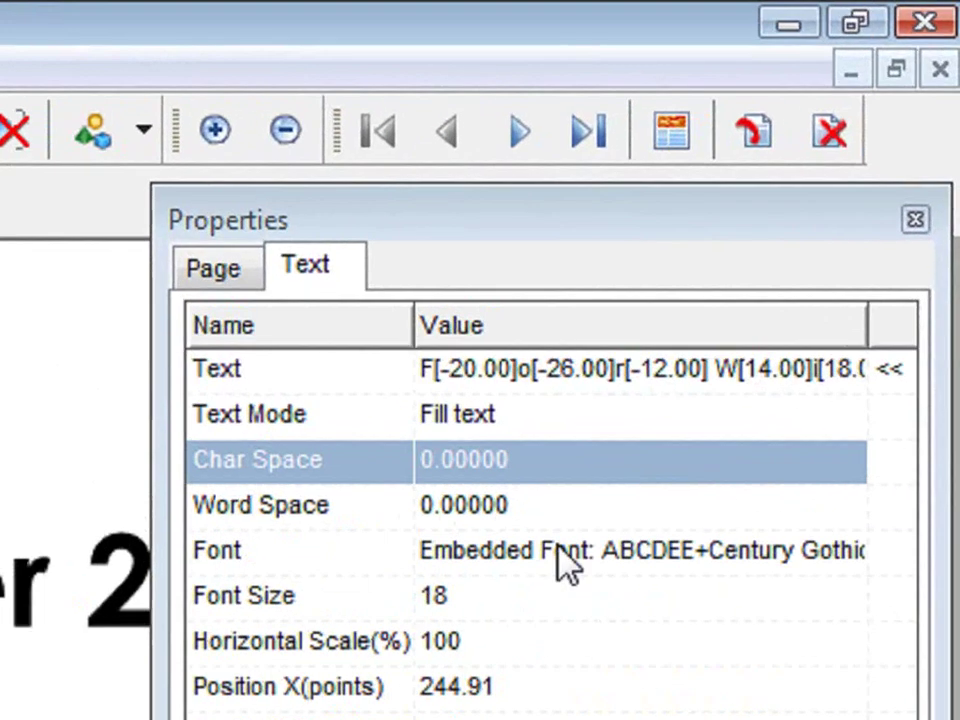
- Try word spacing 10 on For Windows, undo it, and view the font list
{"action": "left_click", "coordinate": [717, 264]}
{"action": "left_click", "coordinate": [425, 511]}
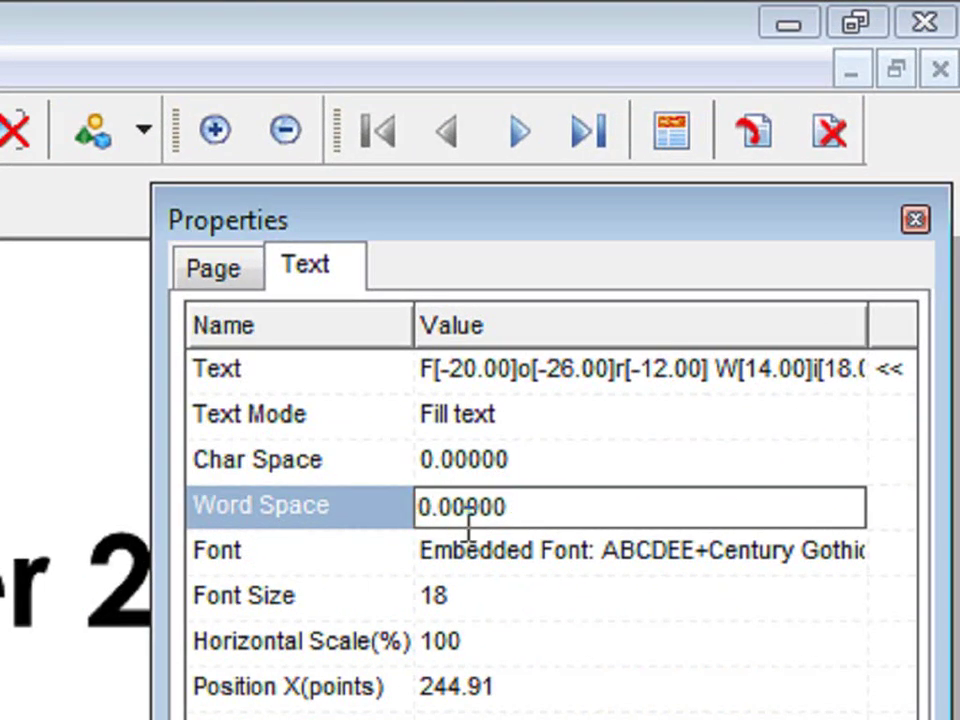
{"action": "key", "text": "BackSpace"}
{"action": "type", "text": "10"}
{"action": "key", "text": "Return"}
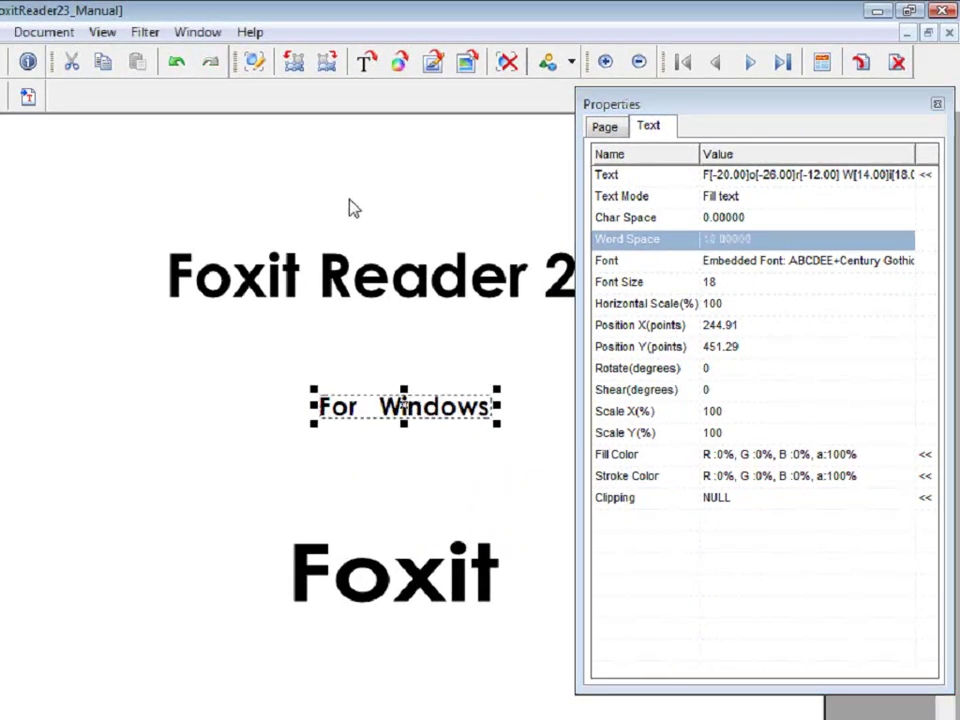
{"action": "left_click", "coordinate": [172, 64]}
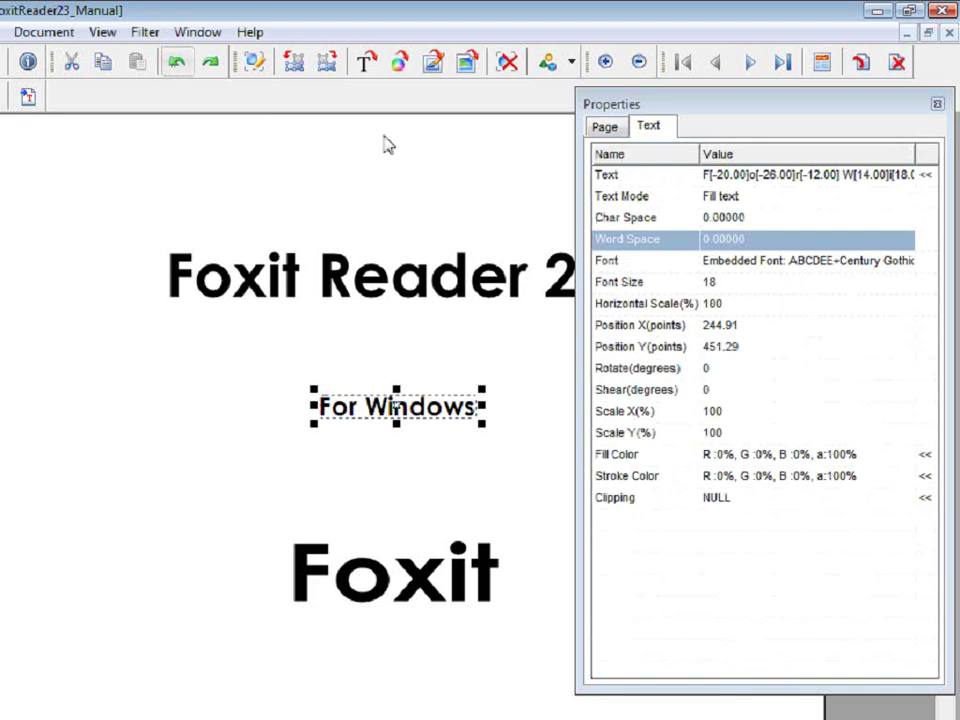
{"action": "left_click", "coordinate": [872, 262]}
{"action": "left_click", "coordinate": [903, 263]}
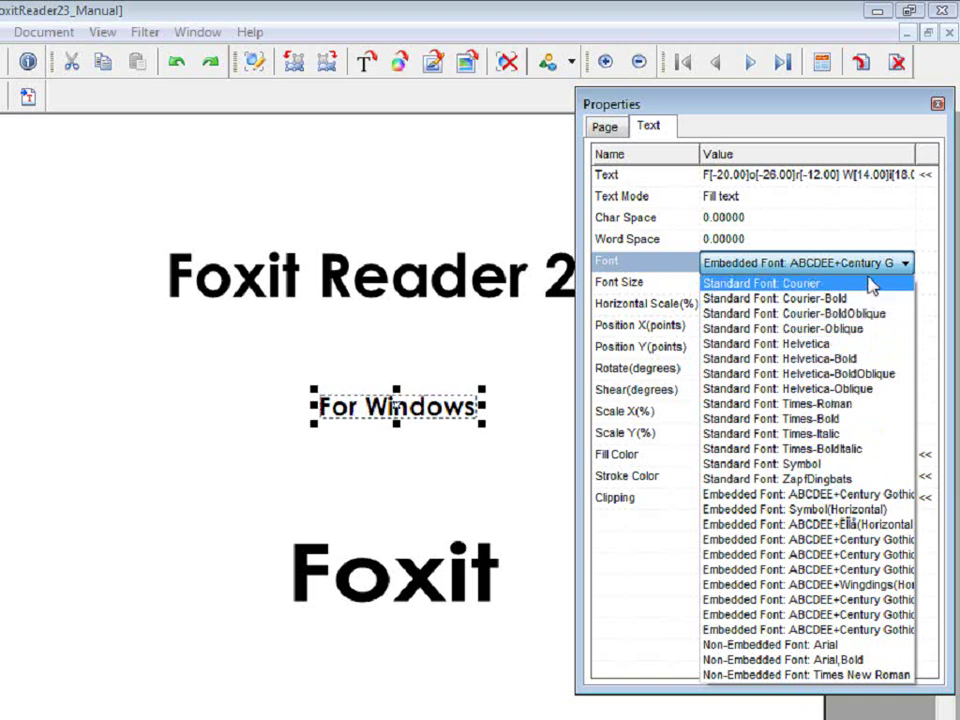
- Import the Arial Black Windows font and confirm it appears in the font list
{"action": "left_click", "coordinate": [905, 265]}
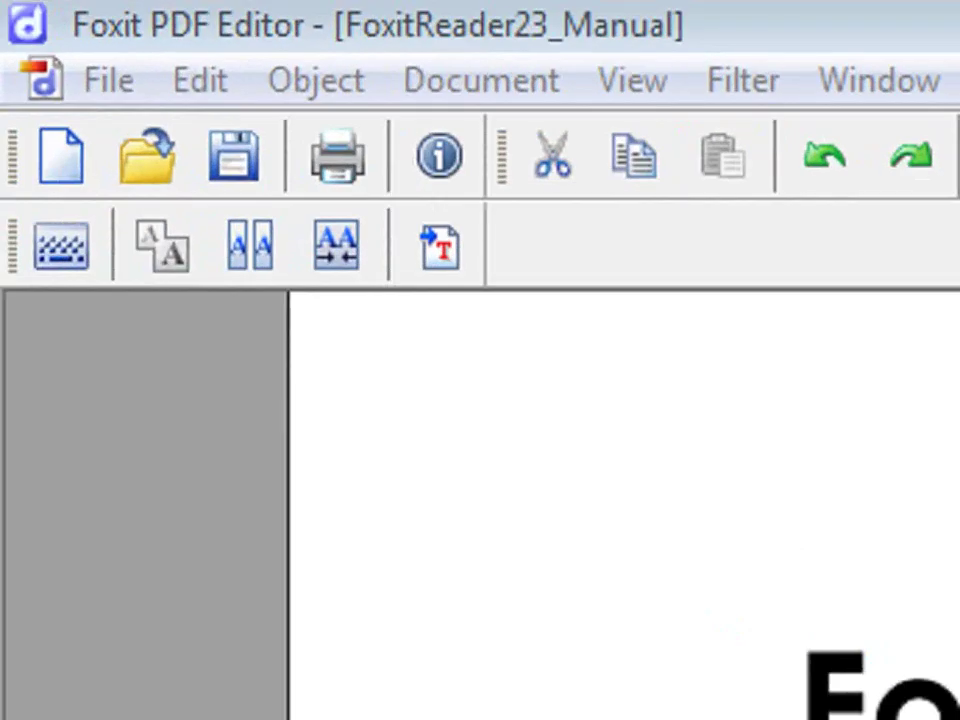
{"action": "left_click", "coordinate": [203, 82]}
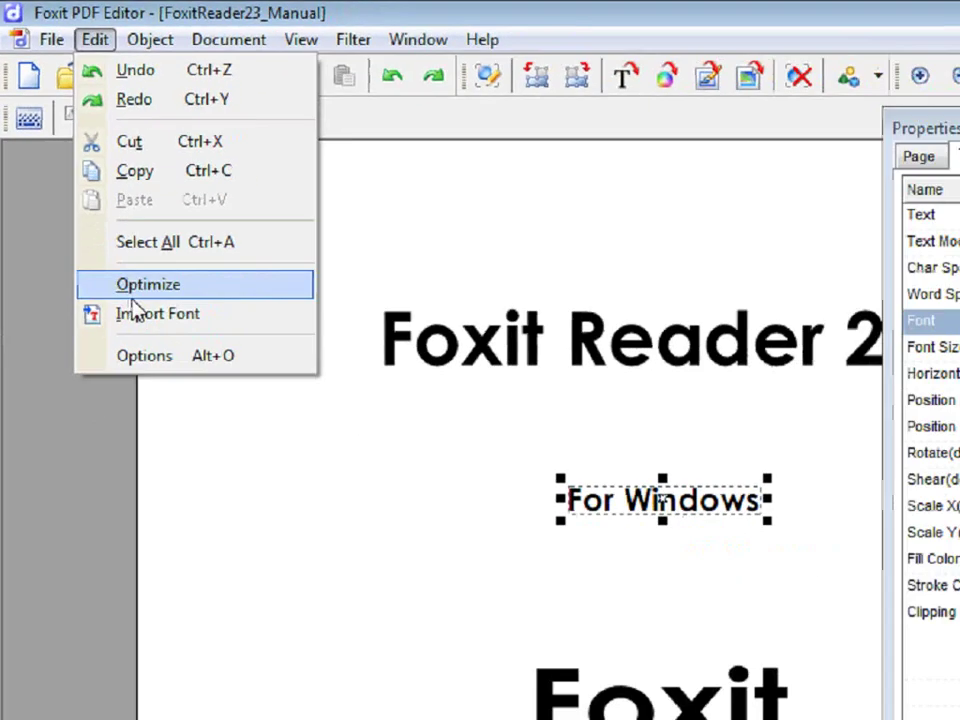
{"action": "left_click", "coordinate": [137, 312]}
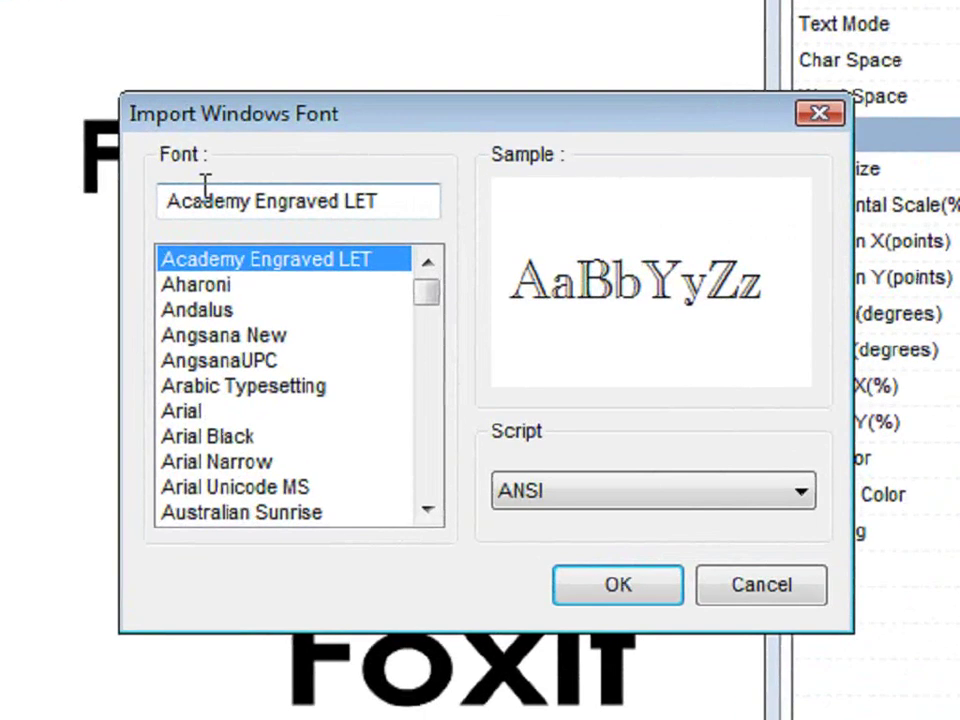
{"action": "left_click", "coordinate": [262, 437]}
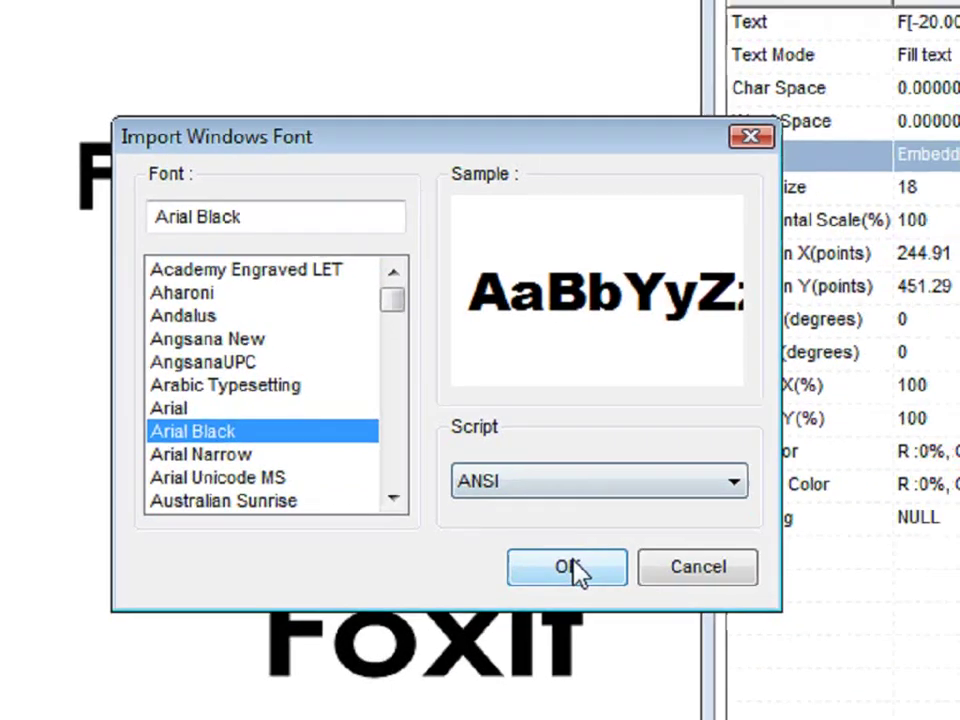
{"action": "left_click", "coordinate": [620, 585]}
{"action": "left_click", "coordinate": [952, 194]}
{"action": "left_click", "coordinate": [899, 213]}
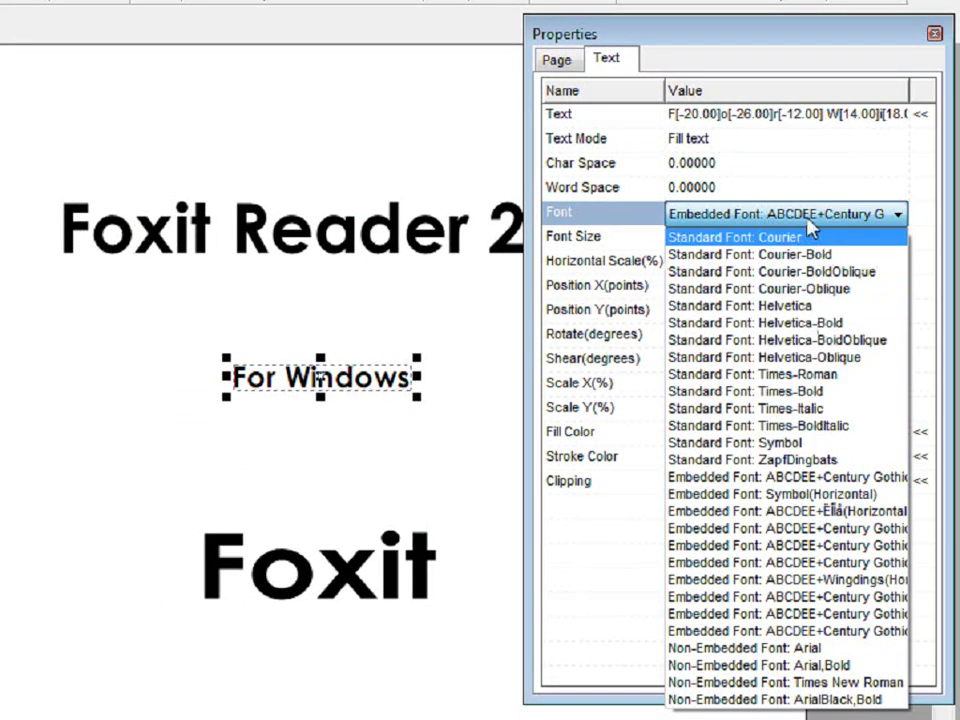
- Set For Windows to font size 36 and drag it left under the title
{"action": "left_click", "coordinate": [898, 216]}
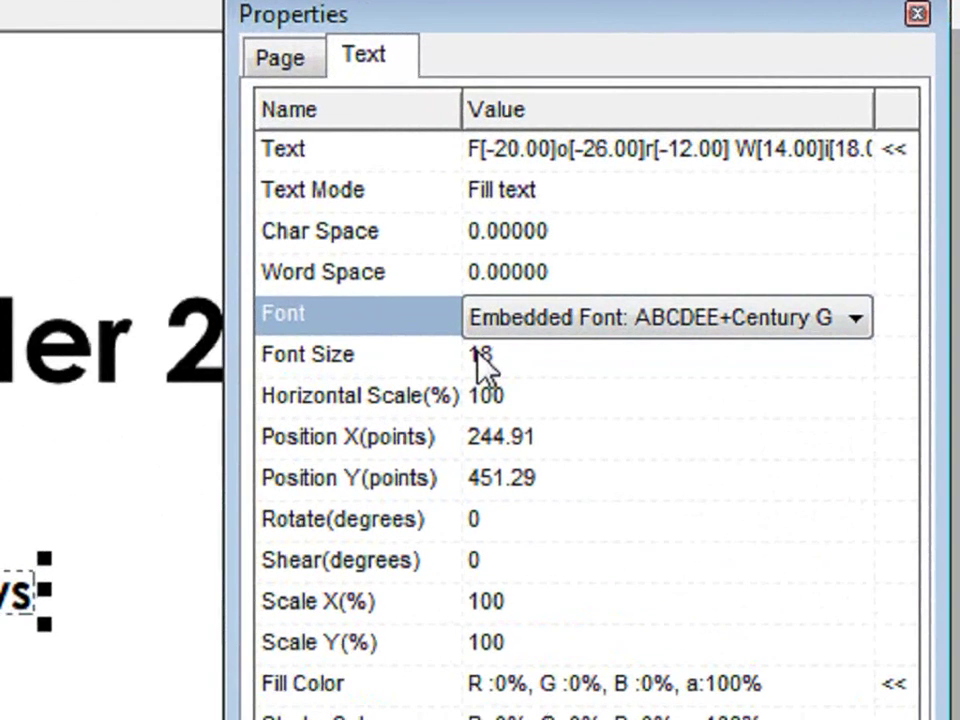
{"action": "left_click", "coordinate": [673, 237]}
{"action": "key", "text": "BackSpace"}
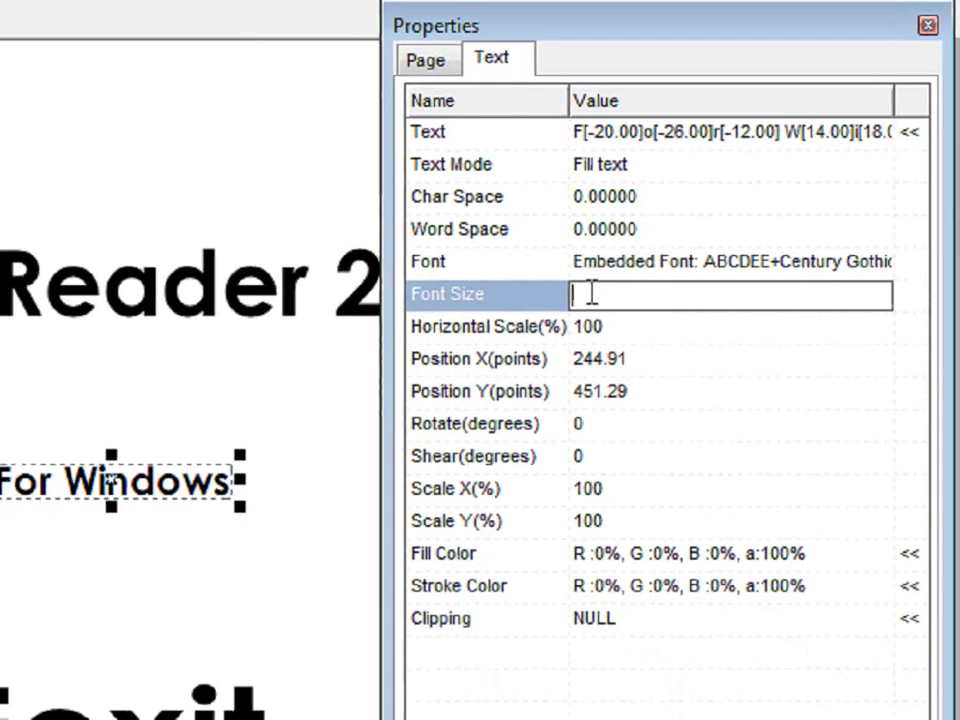
{"action": "type", "text": "36"}
{"action": "key", "text": "Return"}
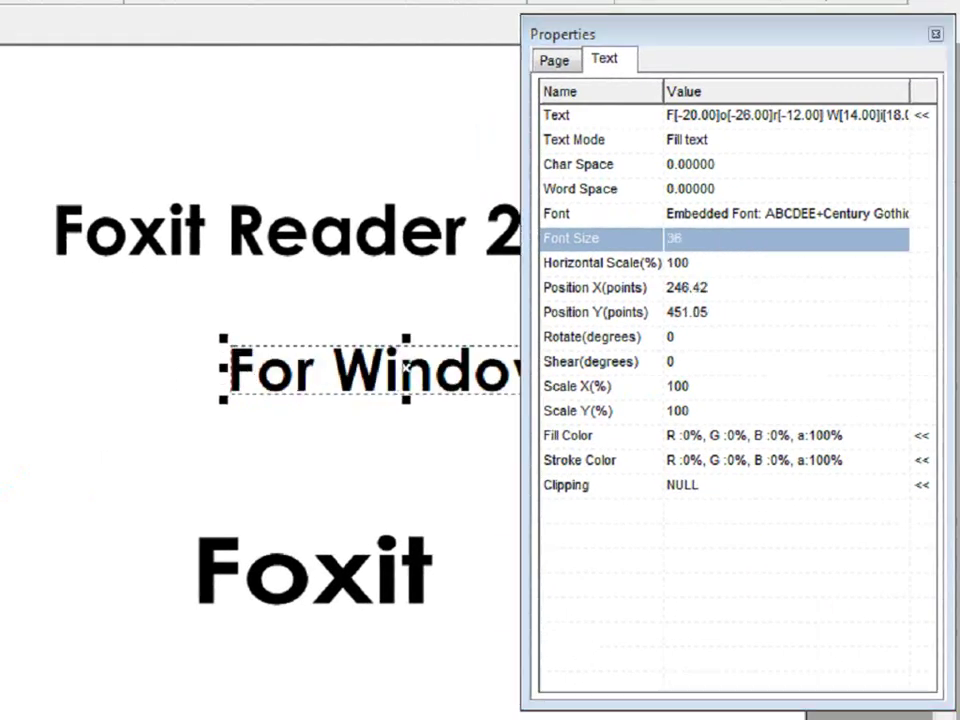
{"action": "left_click_drag", "start_coordinate": [407, 371], "coordinate": [262, 365]}
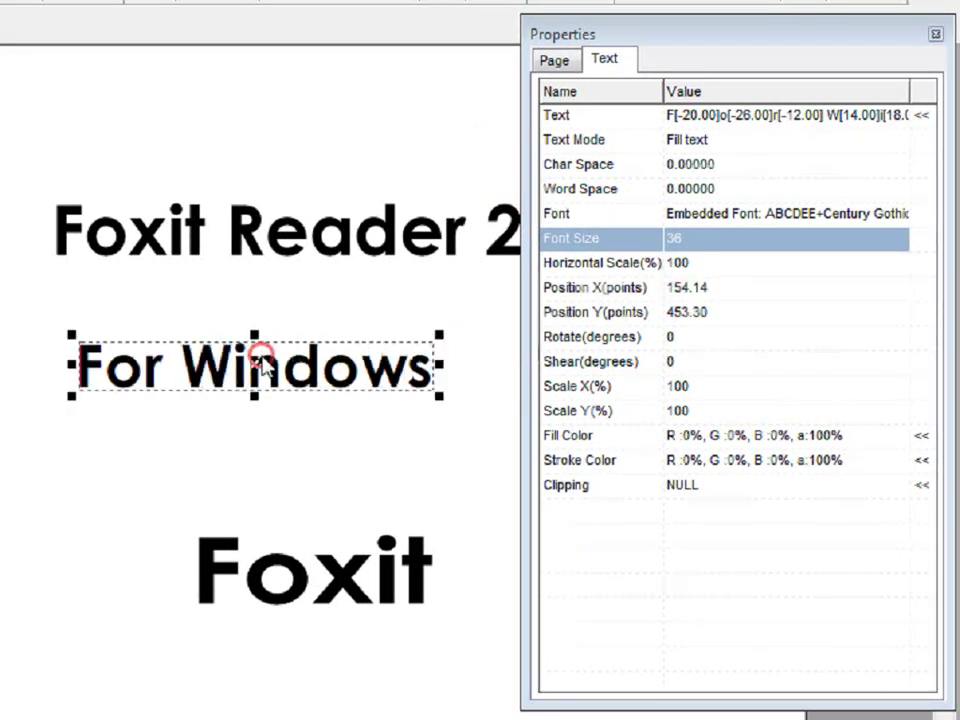
- Try a 50% horizontal scale on For Windows, then undo it
{"action": "left_click", "coordinate": [676, 262]}
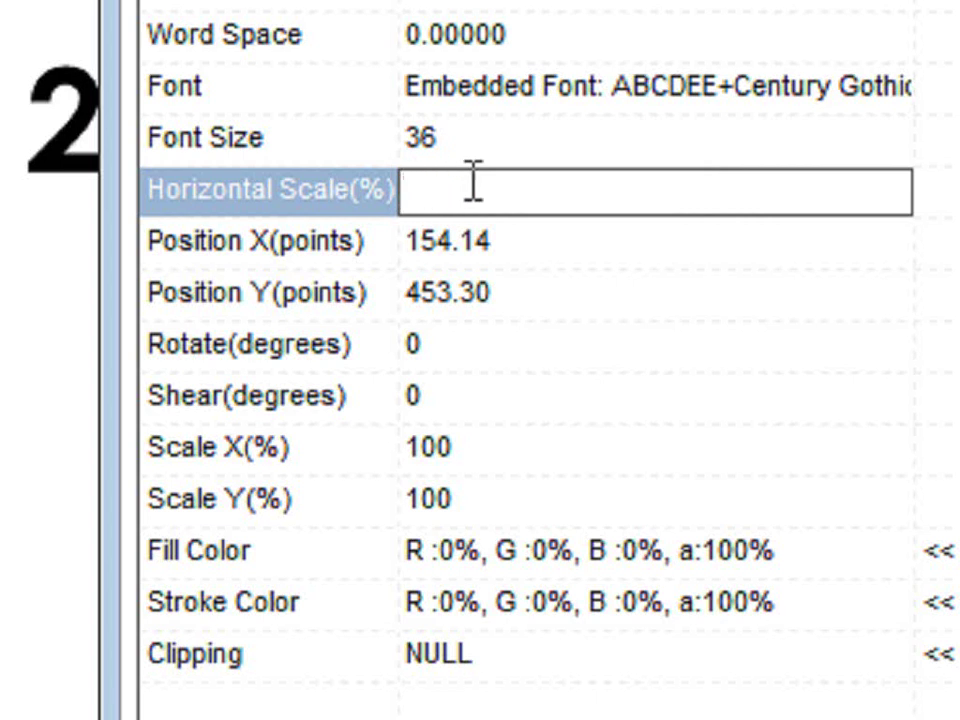
{"action": "type", "text": "50"}
{"action": "key", "text": "Return"}
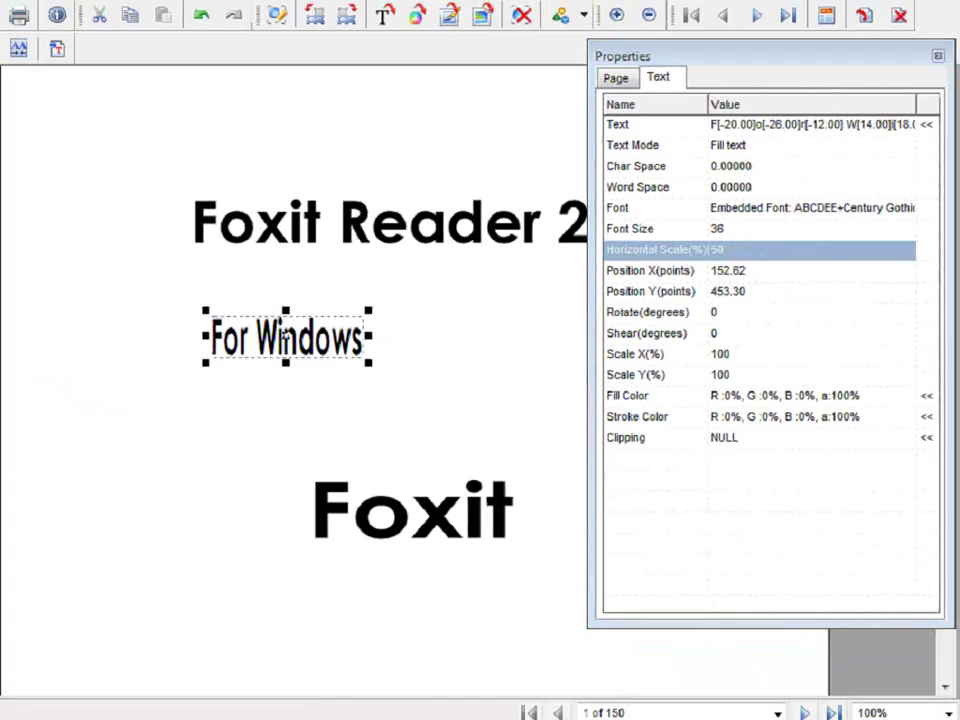
{"action": "left_click", "coordinate": [199, 15]}
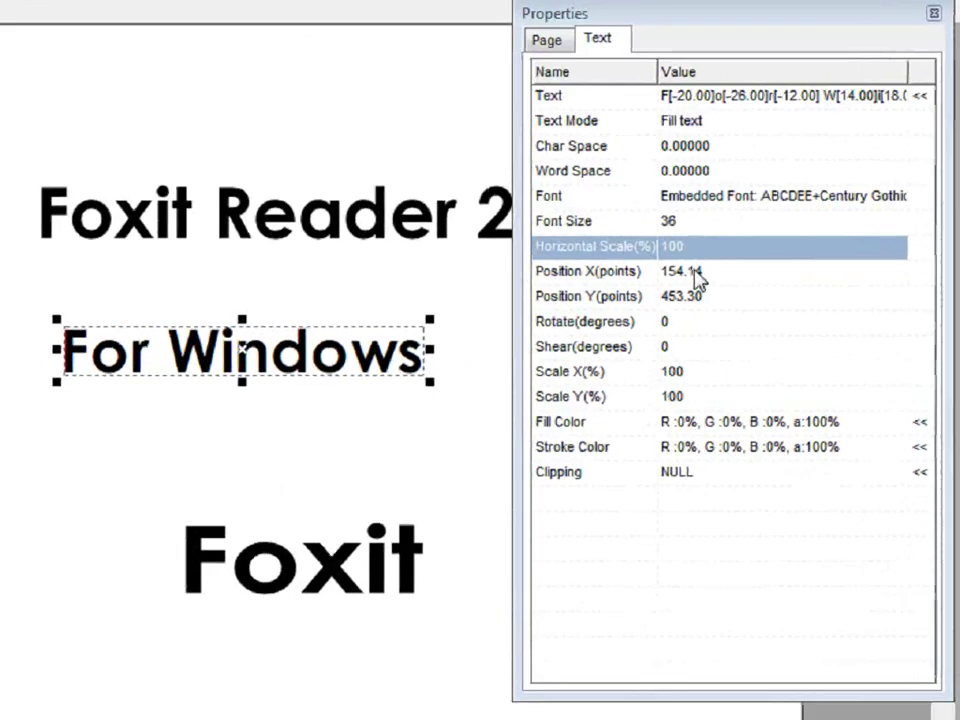
{"action": "left_click", "coordinate": [731, 270]}
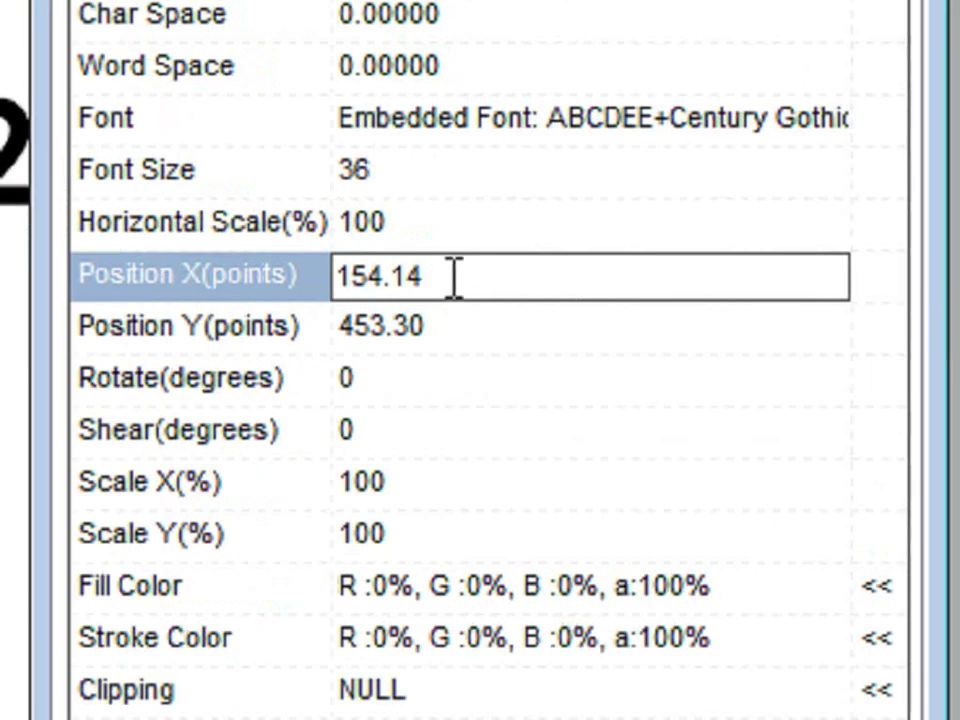
{"action": "key", "text": "BackSpace"}
{"action": "key", "text": "BackSpace"}
{"action": "key", "text": "BackSpace"}
{"action": "key", "text": "BackSpace"}
{"action": "key", "text": "BackSpace"}
{"action": "type", "text": "100"}
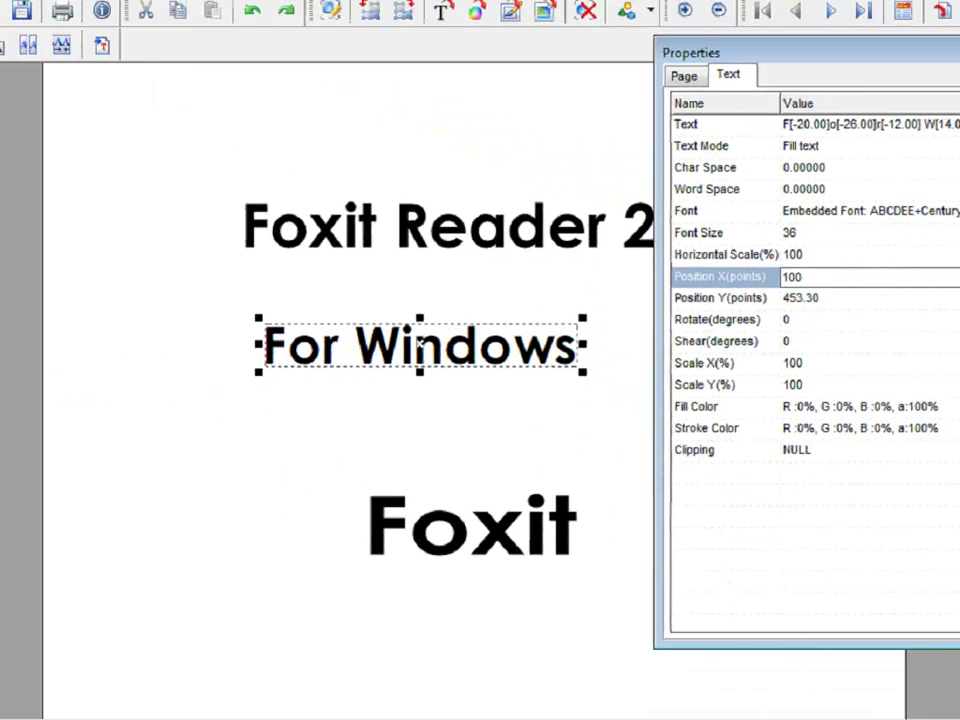
{"action": "key", "text": "Return"}
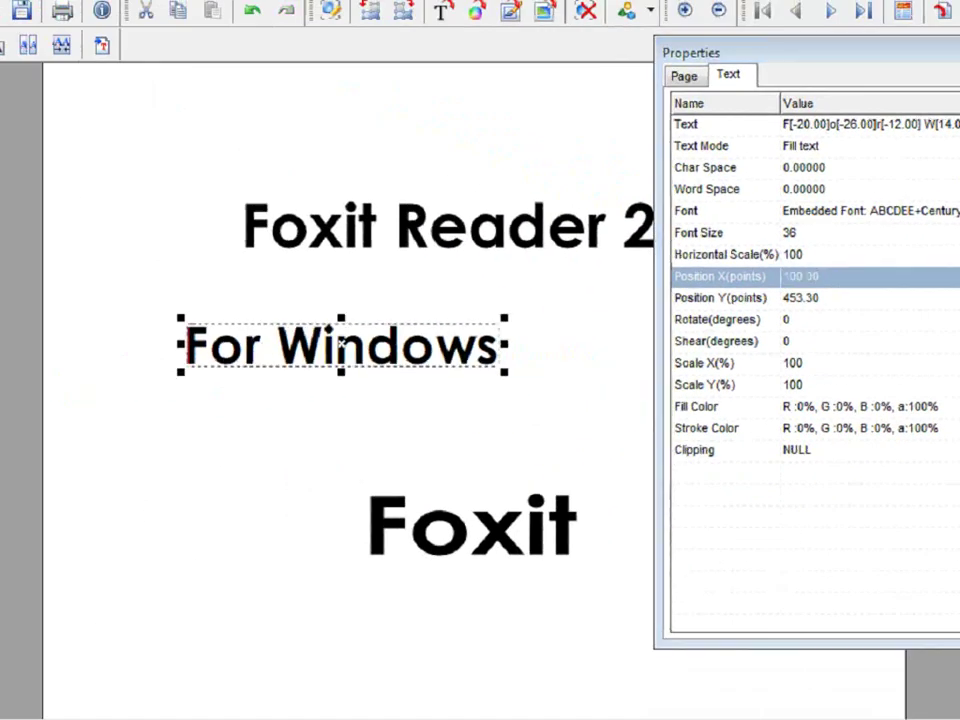
{"action": "left_click", "coordinate": [252, 11]}
{"action": "left_click", "coordinate": [816, 300]}
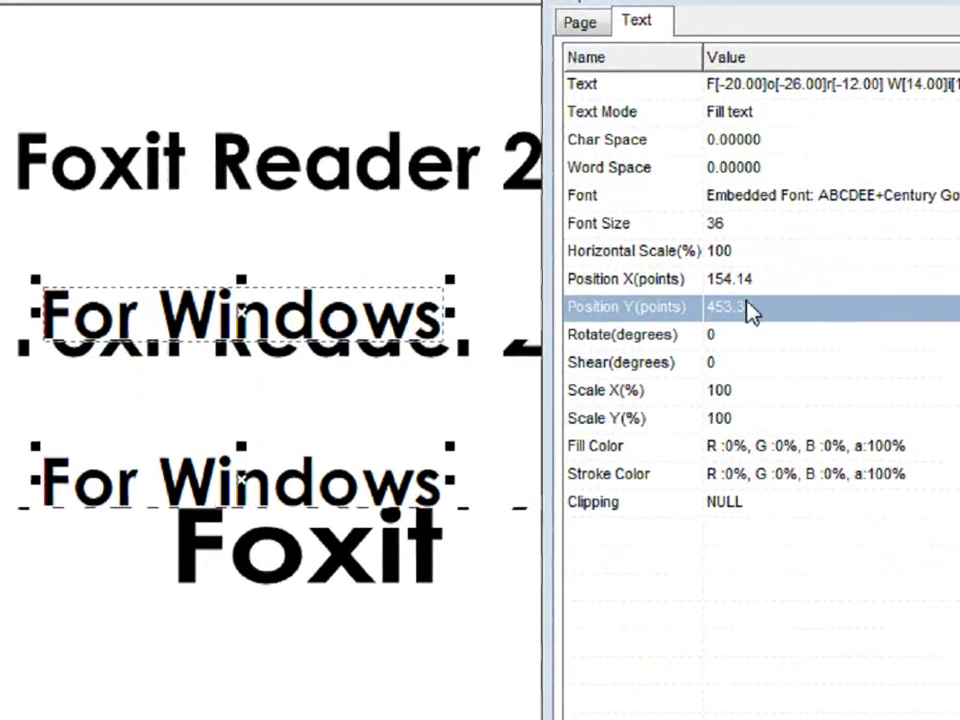
{"action": "left_click", "coordinate": [750, 310]}
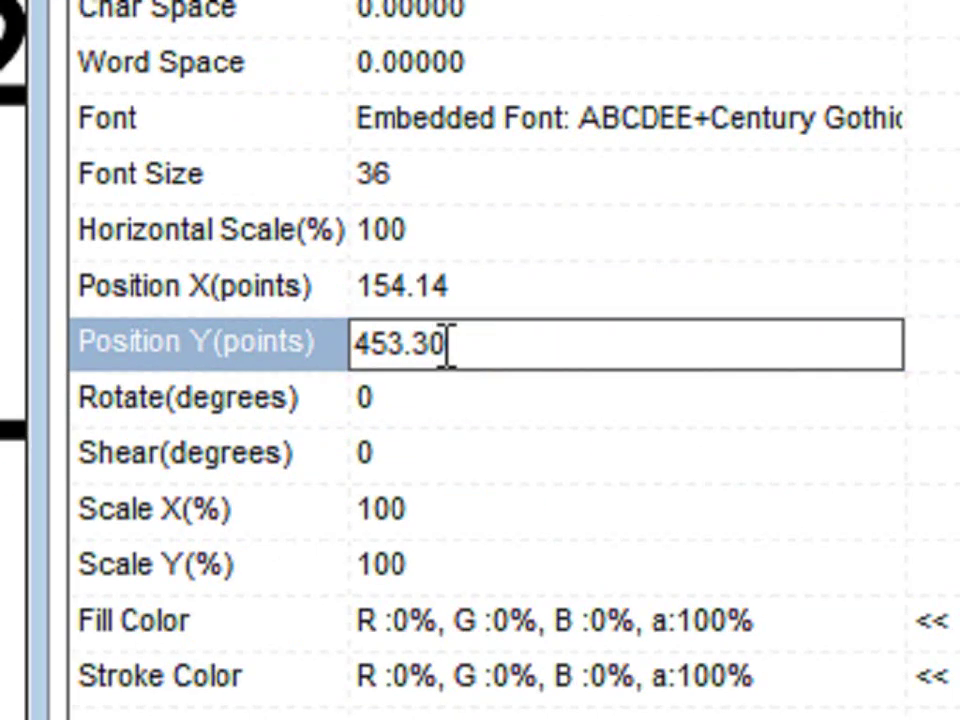
{"action": "key", "text": "BackSpace"}
{"action": "key", "text": "BackSpace"}
{"action": "key", "text": "BackSpace"}
{"action": "key", "text": "BackSpace"}
{"action": "key", "text": "BackSpace"}
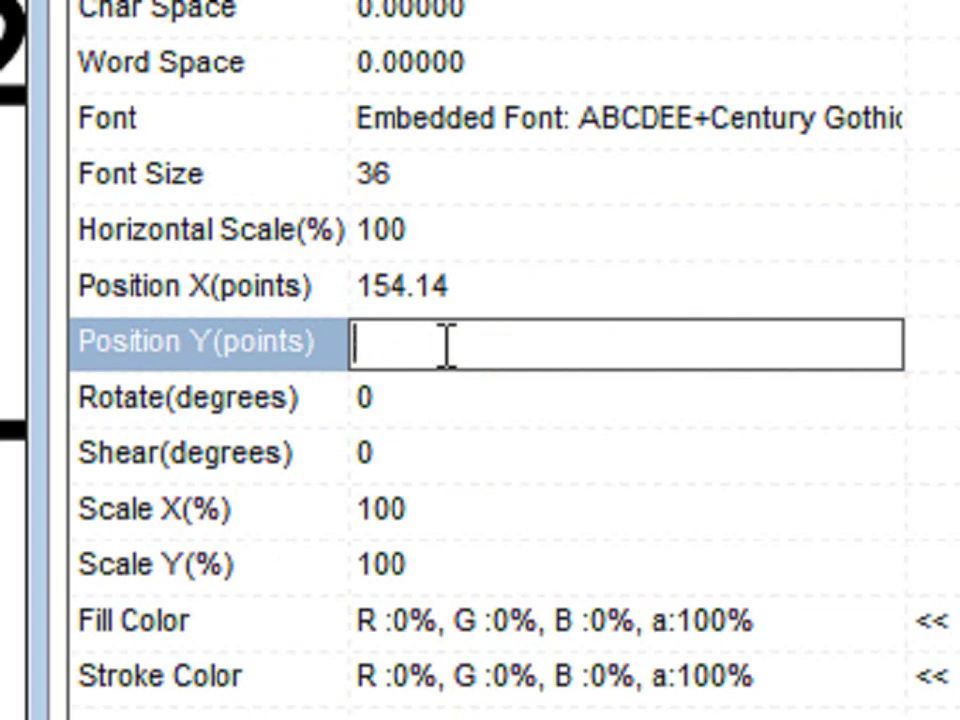
{"action": "type", "text": "200"}
{"action": "key", "text": "Return"}
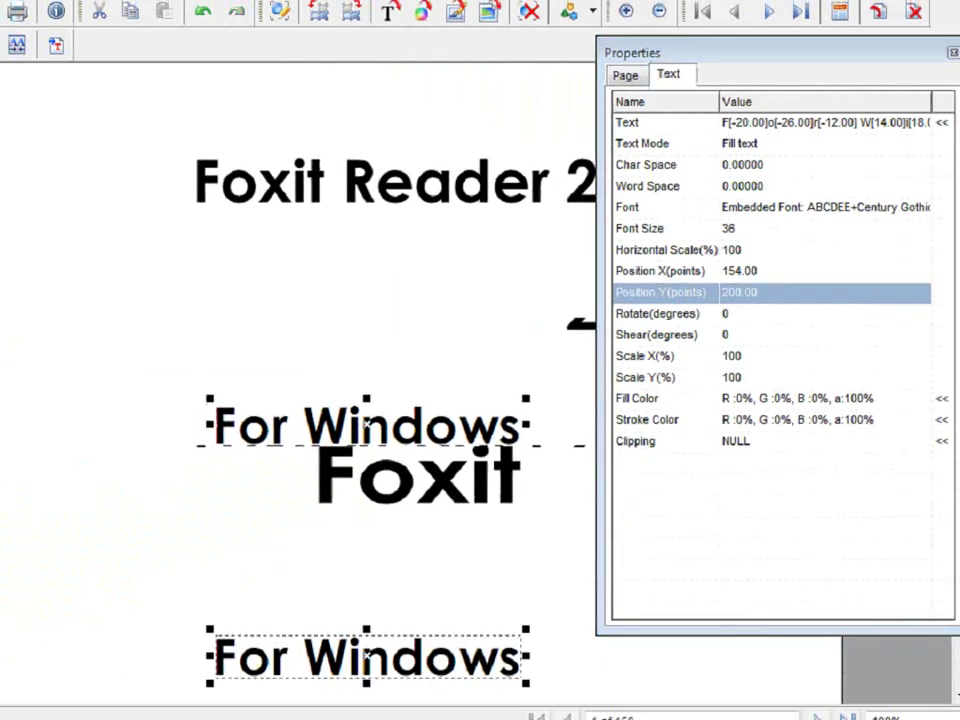
{"action": "left_click", "coordinate": [204, 13]}
{"action": "left_click", "coordinate": [728, 313]}
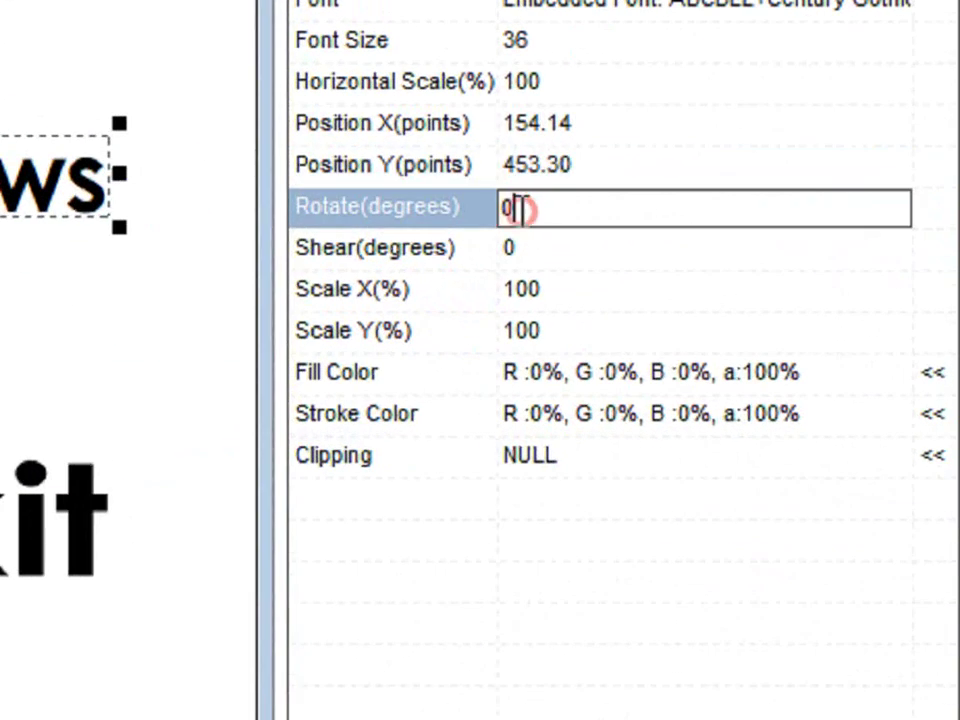
{"action": "key", "text": "BackSpace"}
{"action": "type", "text": "9"}
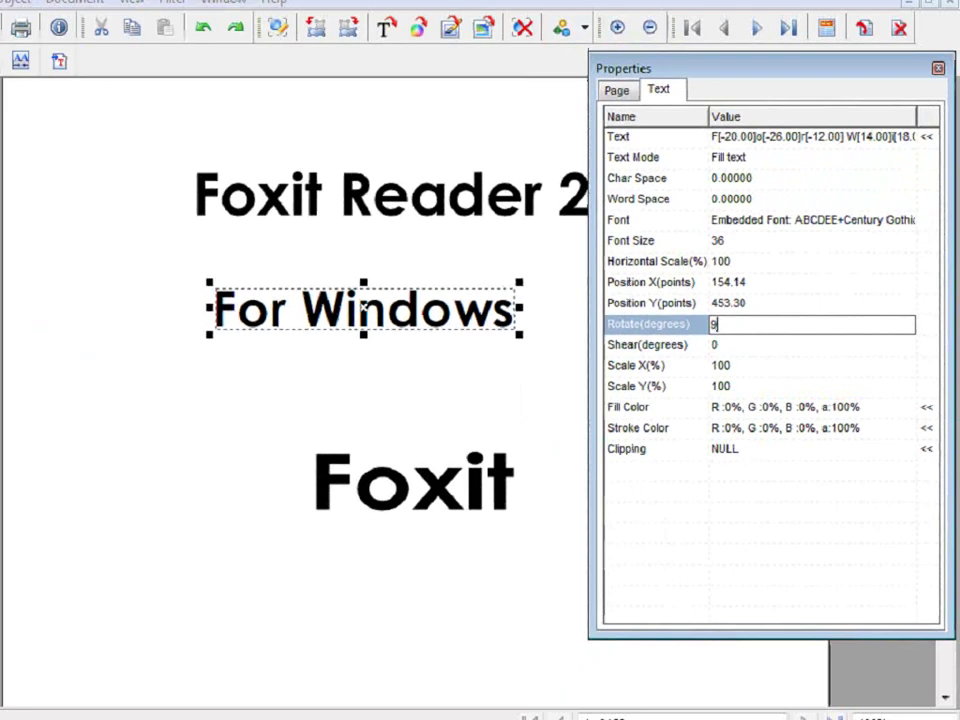
{"action": "key", "text": "Return"}
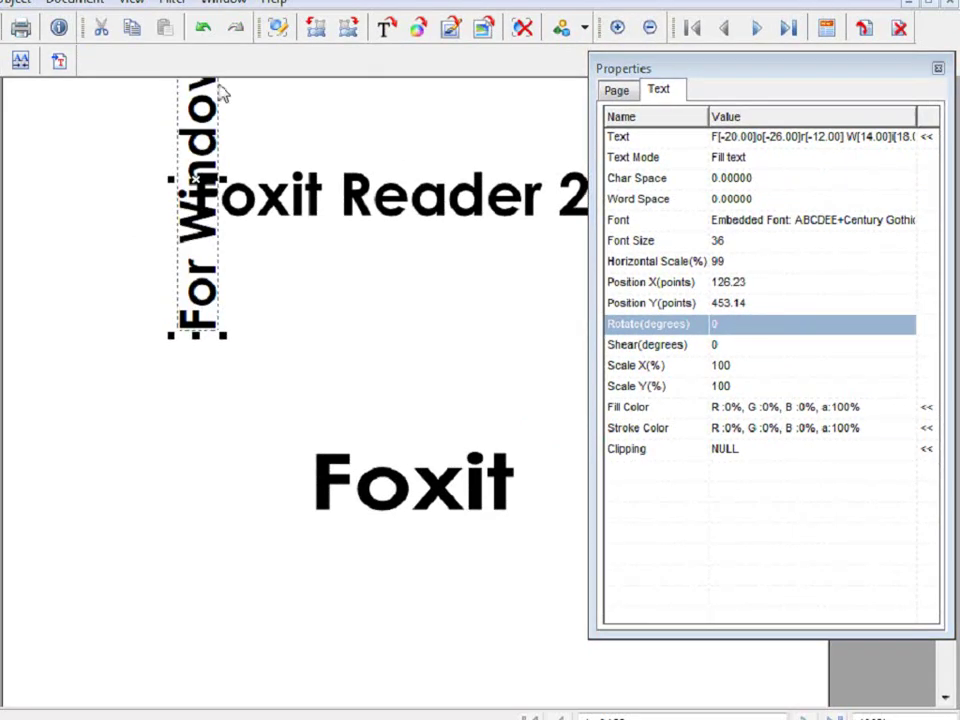
{"action": "left_click", "coordinate": [203, 28]}
{"action": "left_click", "coordinate": [733, 346]}
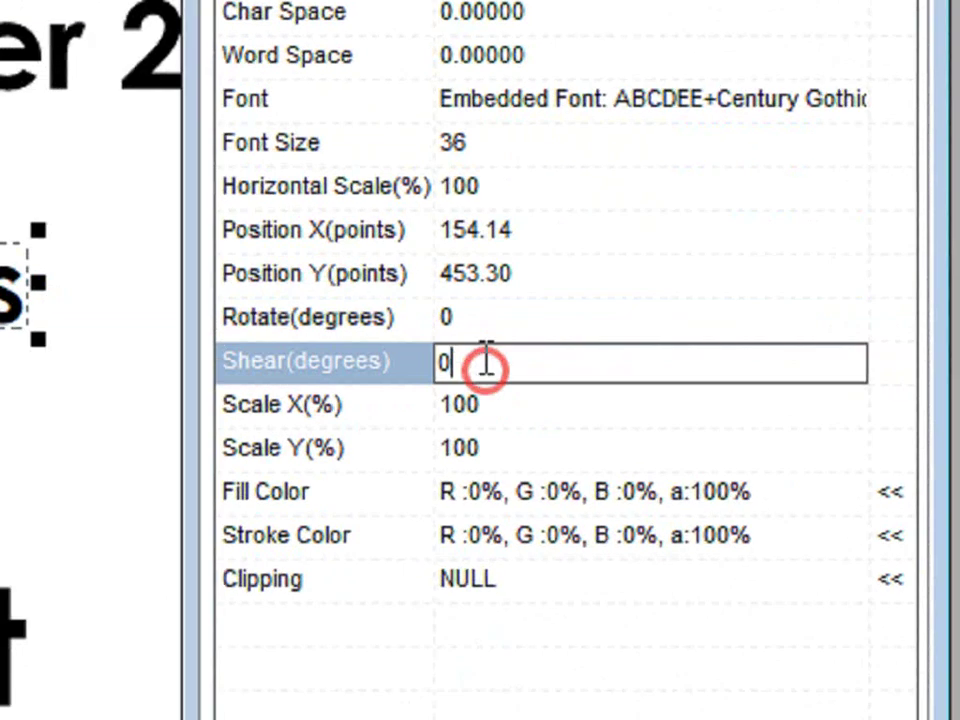
{"action": "key", "text": "BackSpace"}
{"action": "type", "text": "90"}
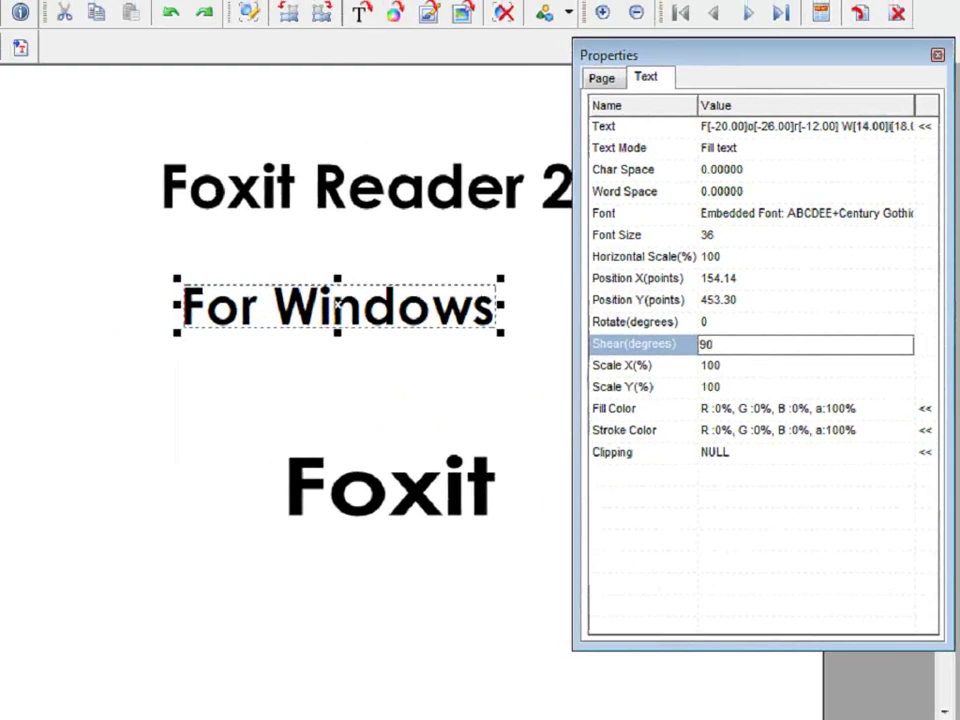
{"action": "key", "text": "Return"}
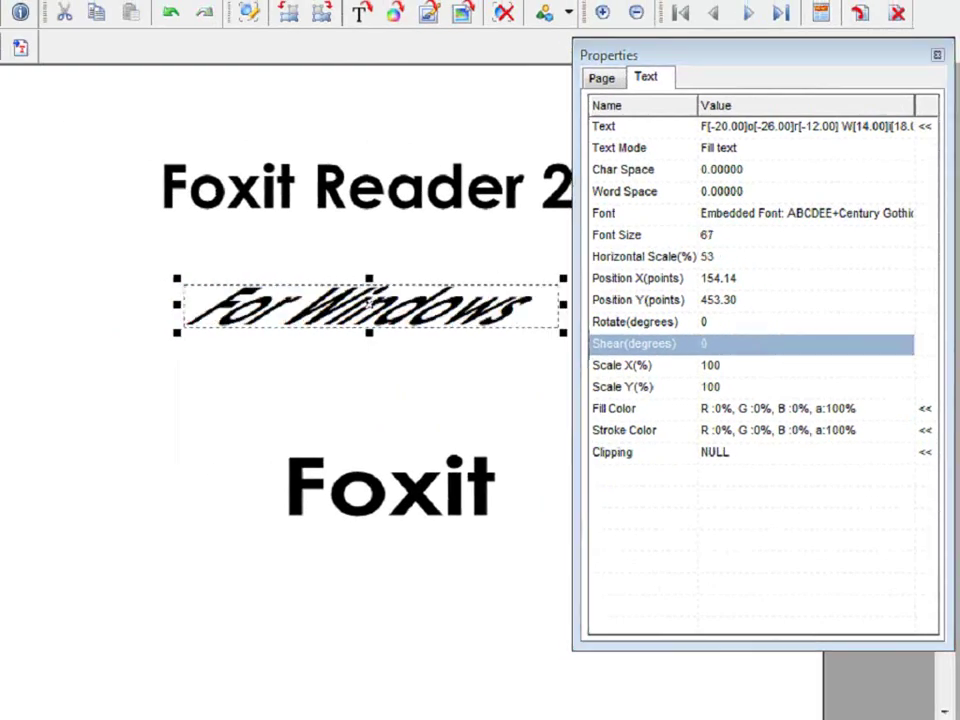
{"action": "left_click", "coordinate": [170, 12]}
{"action": "left_click", "coordinate": [718, 364]}
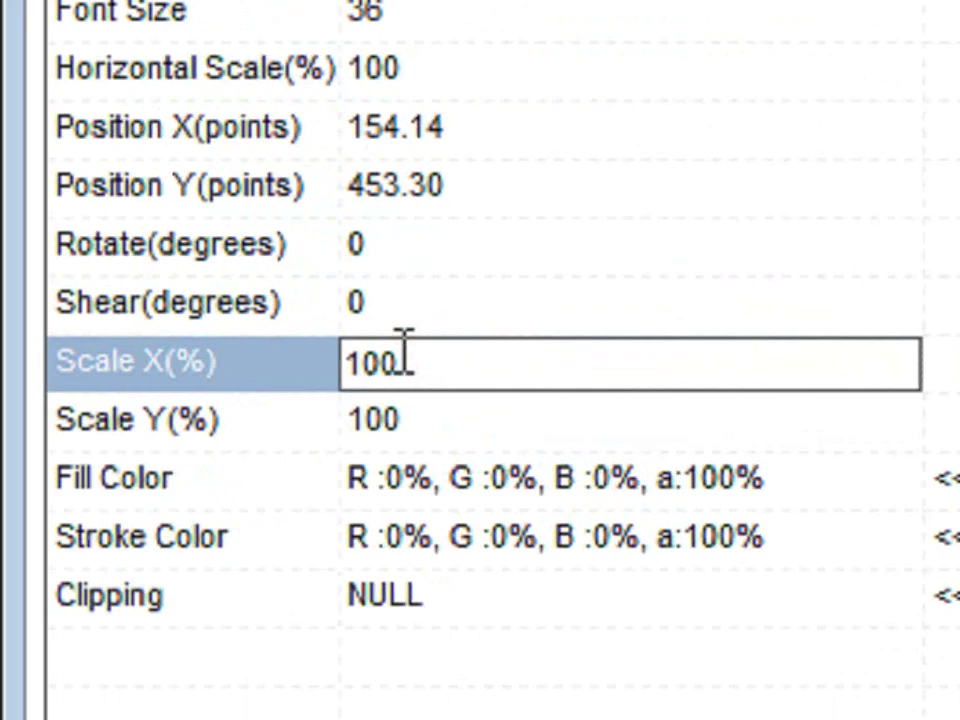
{"action": "type", "text": "50"}
{"action": "key", "text": "Return"}
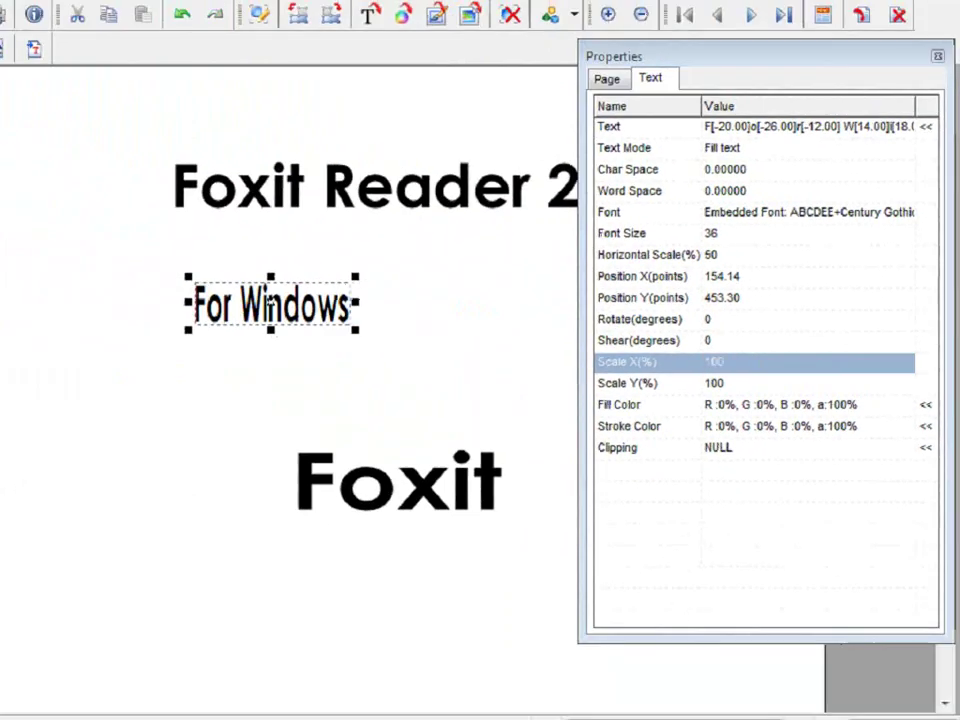
{"action": "left_click", "coordinate": [183, 15]}
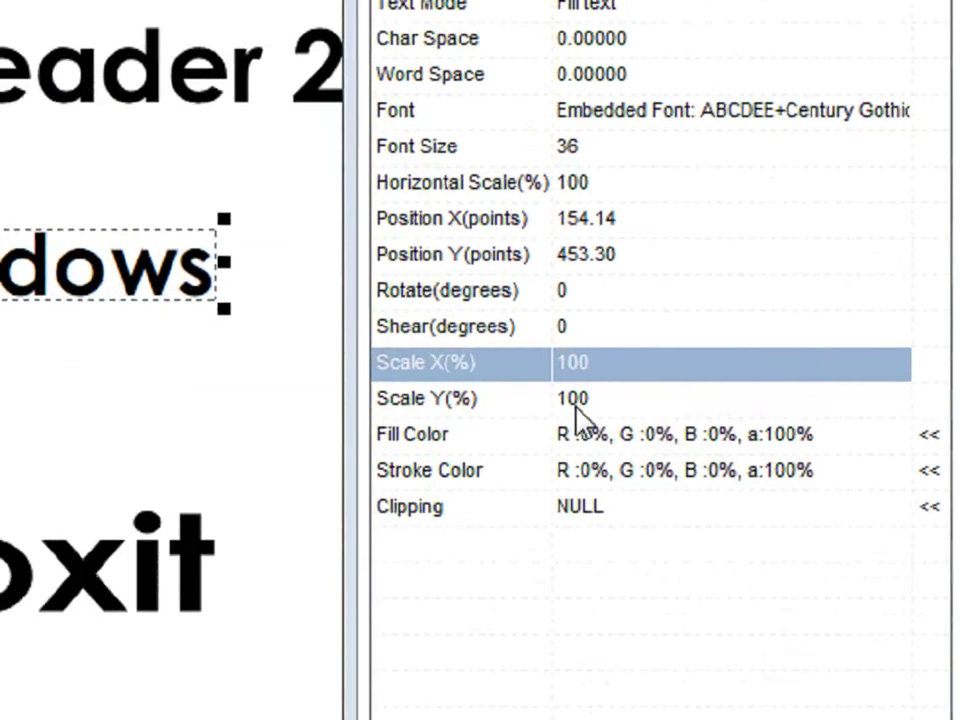
{"action": "left_click", "coordinate": [722, 383]}
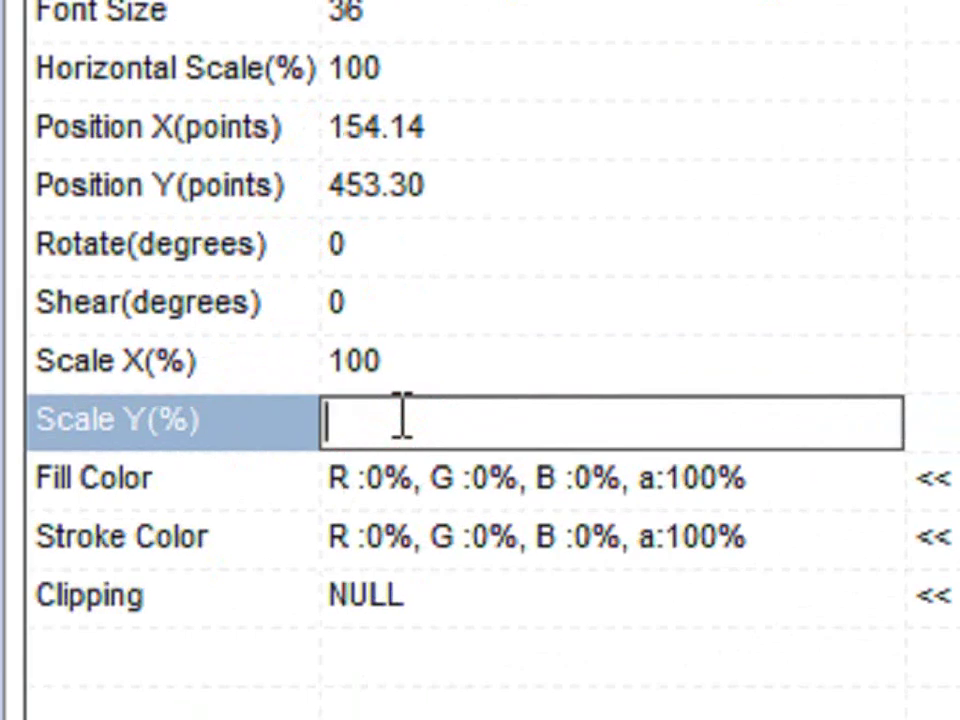
{"action": "type", "text": "50"}
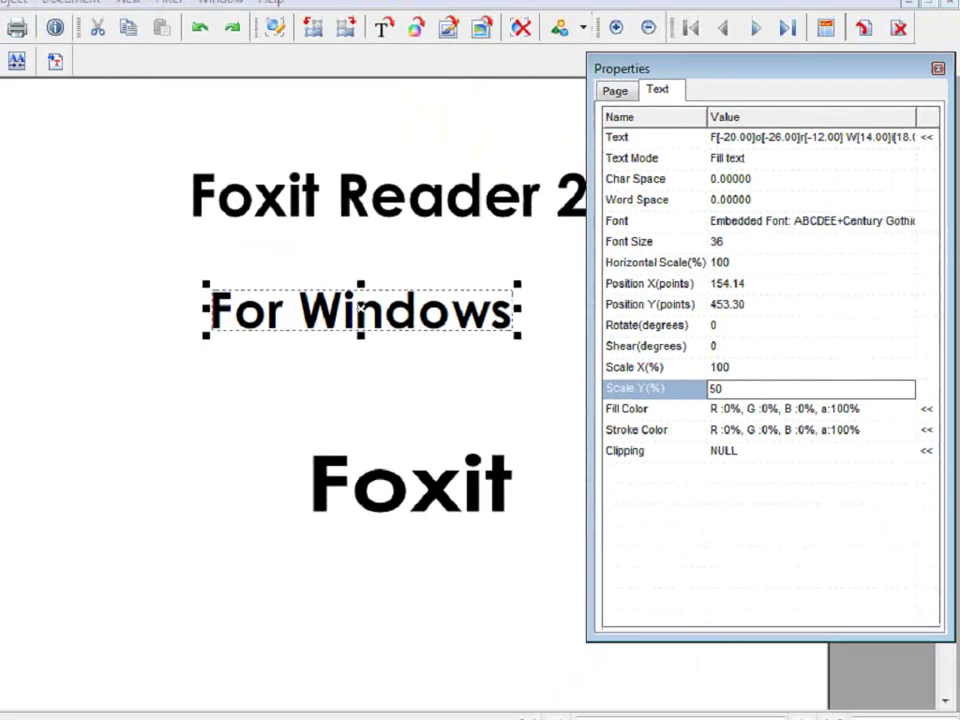
{"action": "key", "text": "Return"}
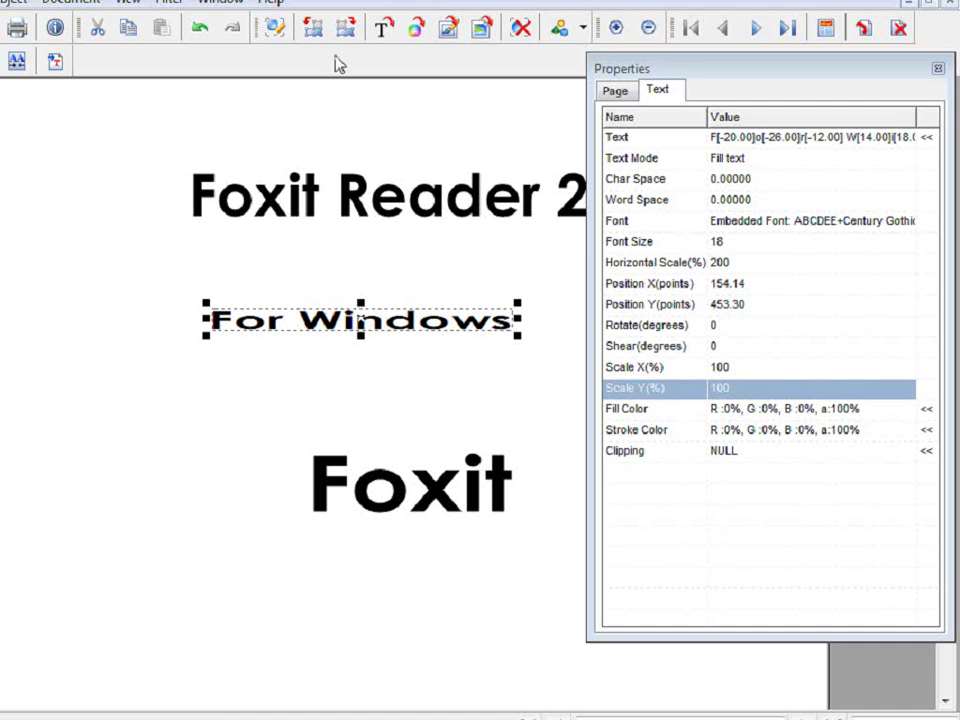
{"action": "left_click", "coordinate": [197, 40]}
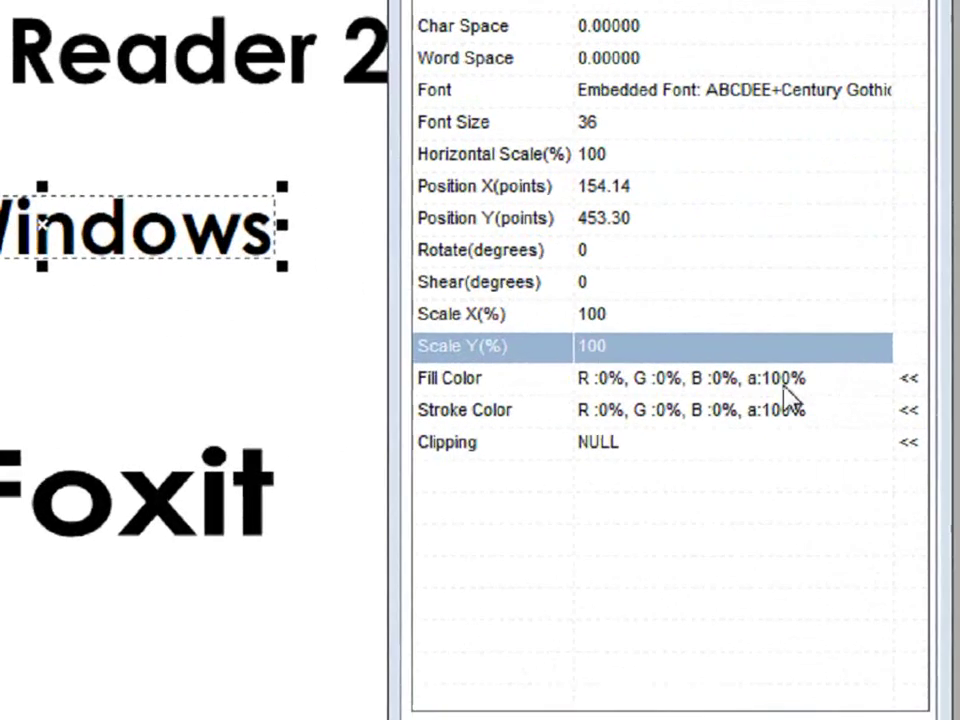
{"action": "left_click", "coordinate": [842, 408]}
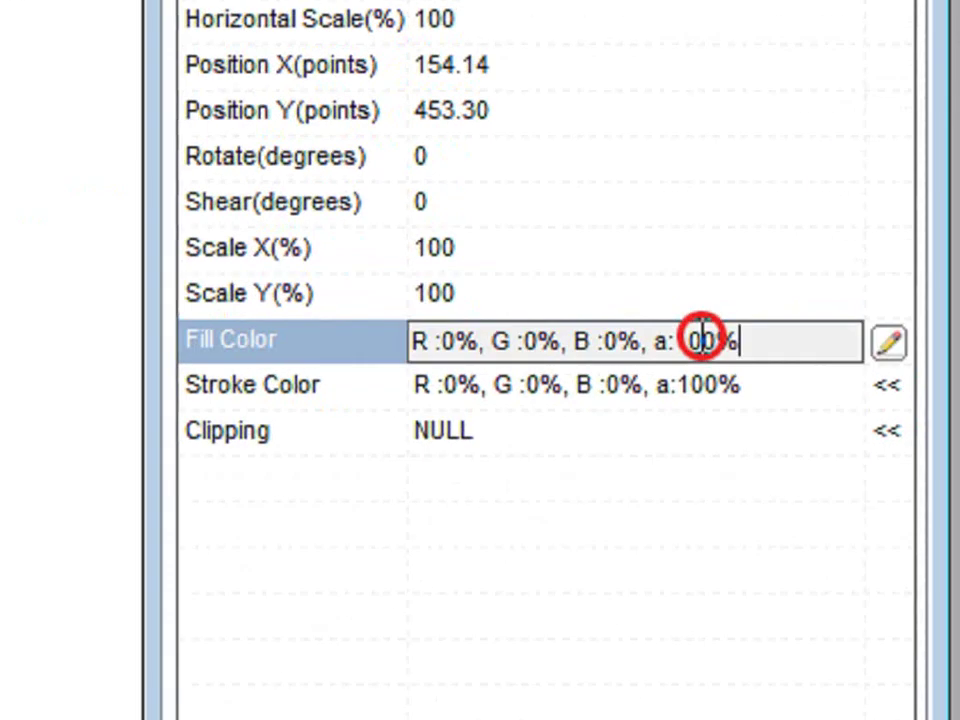
{"action": "left_click", "coordinate": [889, 344]}
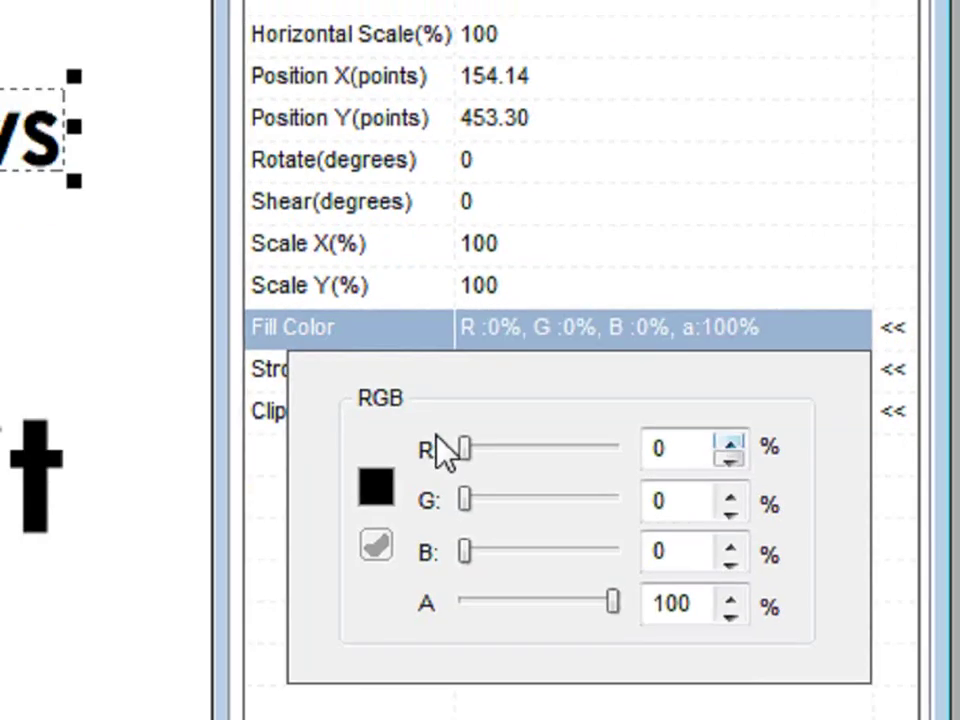
{"action": "left_click", "coordinate": [417, 470]}
{"action": "left_click_drag", "start_coordinate": [590, 383], "coordinate": [640, 420]}
{"action": "left_click", "coordinate": [527, 455]}
{"action": "left_click", "coordinate": [601, 409]}
{"action": "left_click", "coordinate": [600, 410]}
{"action": "left_click", "coordinate": [603, 412]}
{"action": "left_click", "coordinate": [601, 412]}
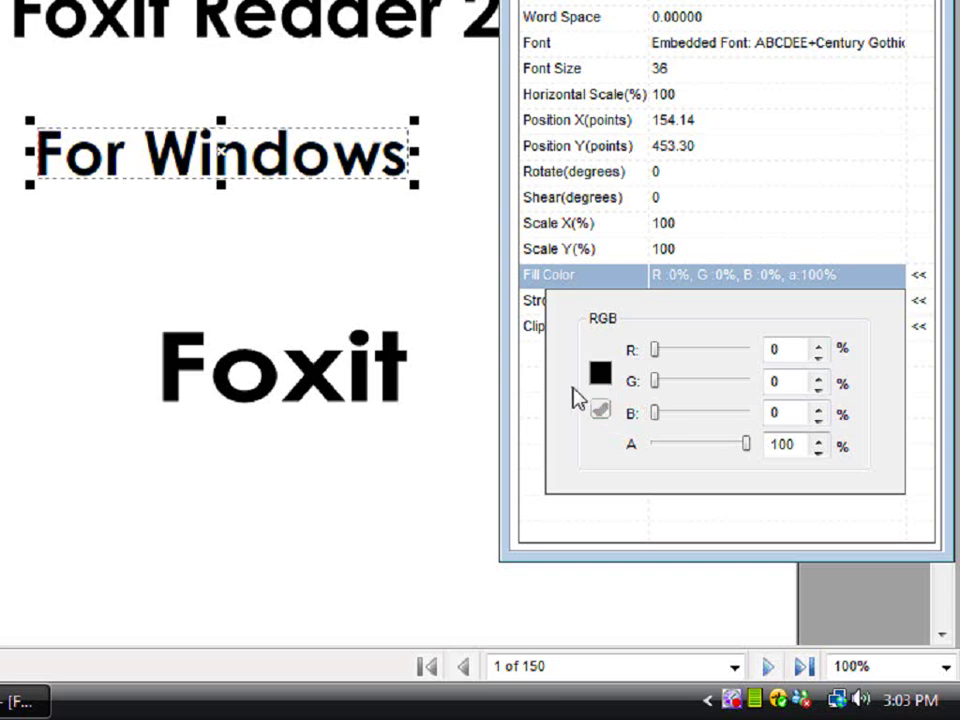
{"action": "left_click", "coordinate": [689, 274]}
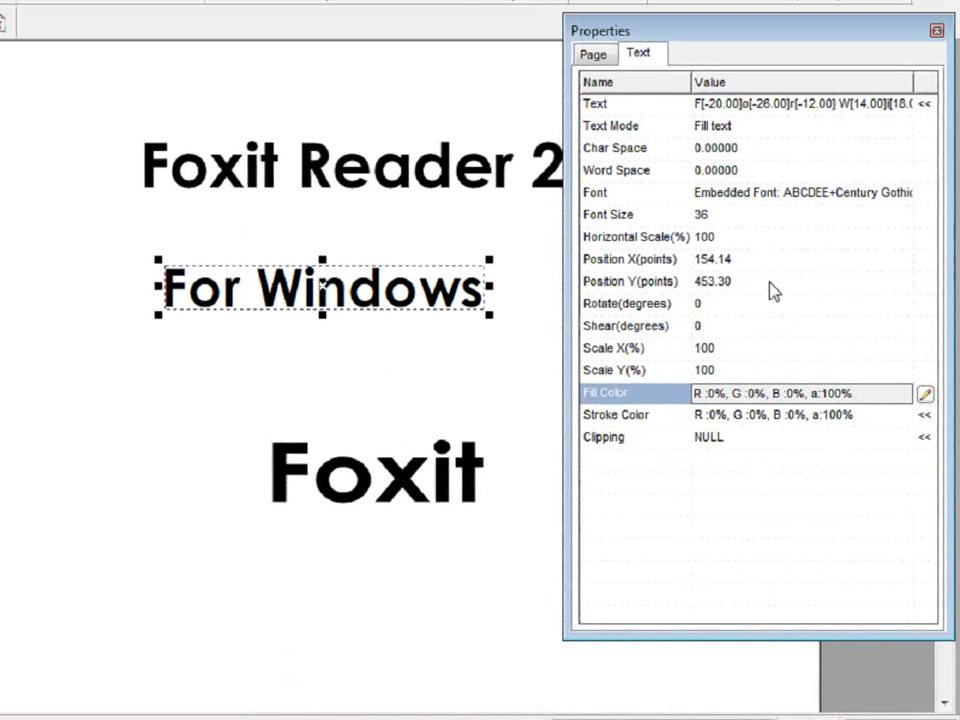
- Commit the fill colour and switch For Windows to Stroke text mode
{"action": "left_click", "coordinate": [712, 127]}
{"action": "left_click", "coordinate": [904, 130]}
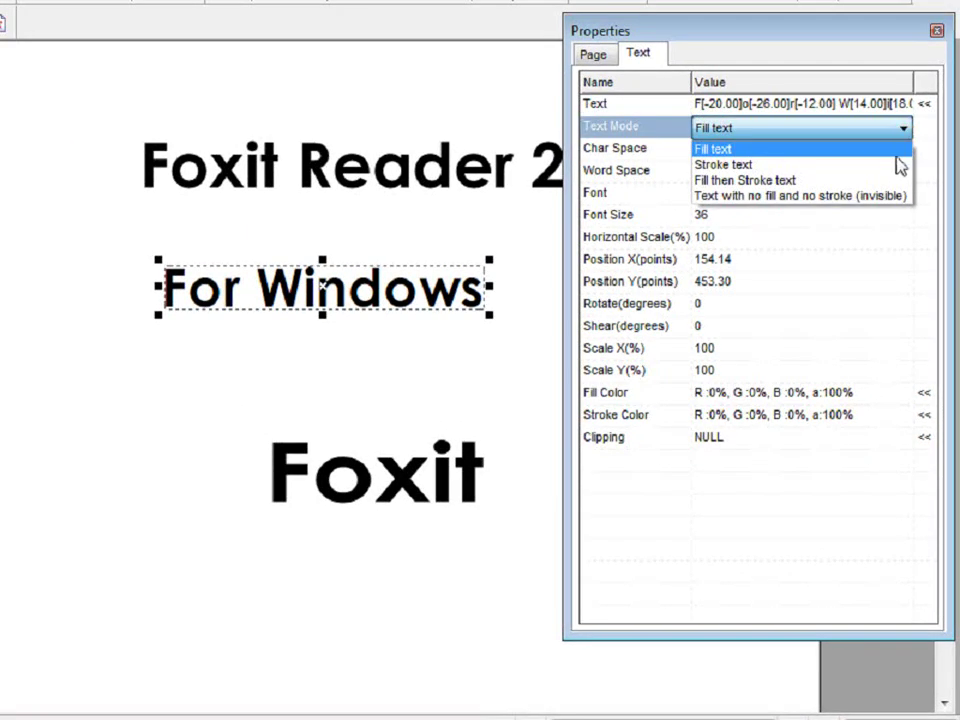
{"action": "left_click", "coordinate": [895, 162]}
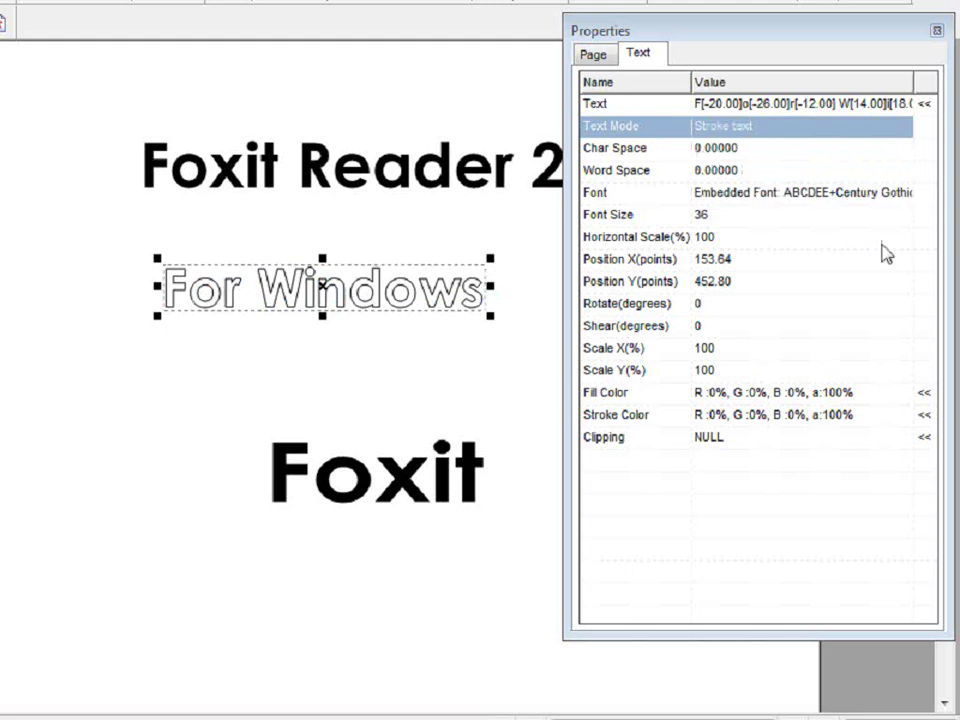
- Try red, green and blue outline colours on For Windows, ending with black
{"action": "left_click", "coordinate": [850, 414]}
{"action": "left_click", "coordinate": [924, 412]}
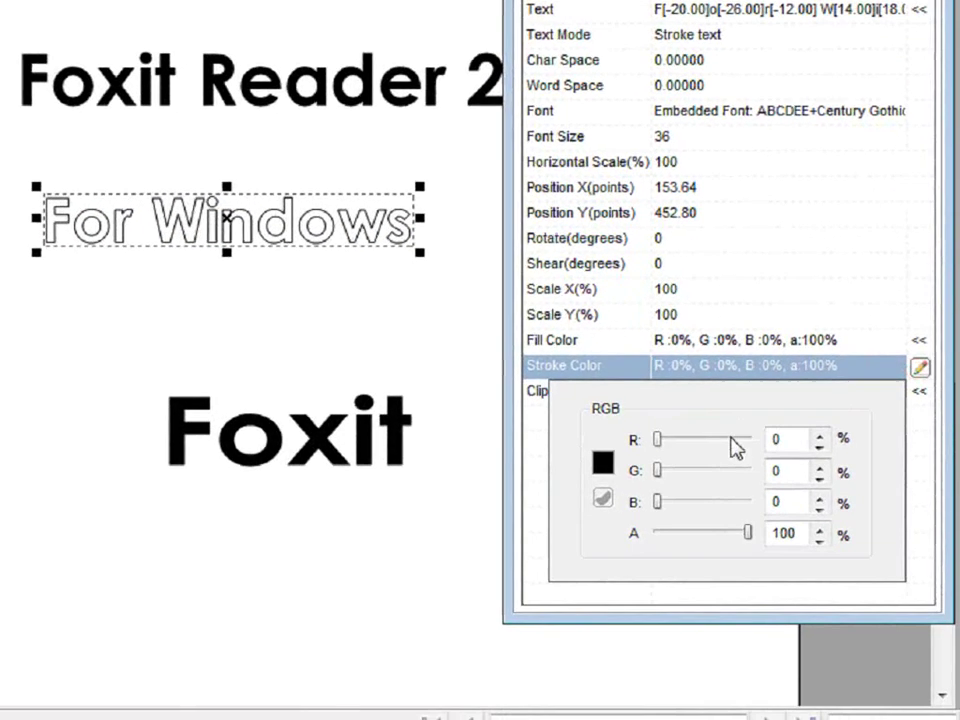
{"action": "mouse_move", "coordinate": [656, 441]}
{"action": "left_mouse_down"}
{"action": "mouse_move", "coordinate": [786, 445]}
{"action": "mouse_move", "coordinate": [660, 448]}
{"action": "mouse_move", "coordinate": [783, 485]}
{"action": "mouse_move", "coordinate": [724, 484]}
{"action": "mouse_move", "coordinate": [657, 503]}
{"action": "left_mouse_up"}
{"action": "left_click", "coordinate": [604, 497]}
{"action": "left_click", "coordinate": [604, 497]}
{"action": "mouse_move", "coordinate": [740, 503]}
{"action": "left_mouse_down"}
{"action": "mouse_move", "coordinate": [748, 502]}
{"action": "mouse_move", "coordinate": [657, 502]}
{"action": "left_mouse_up"}
{"action": "left_click", "coordinate": [604, 498]}
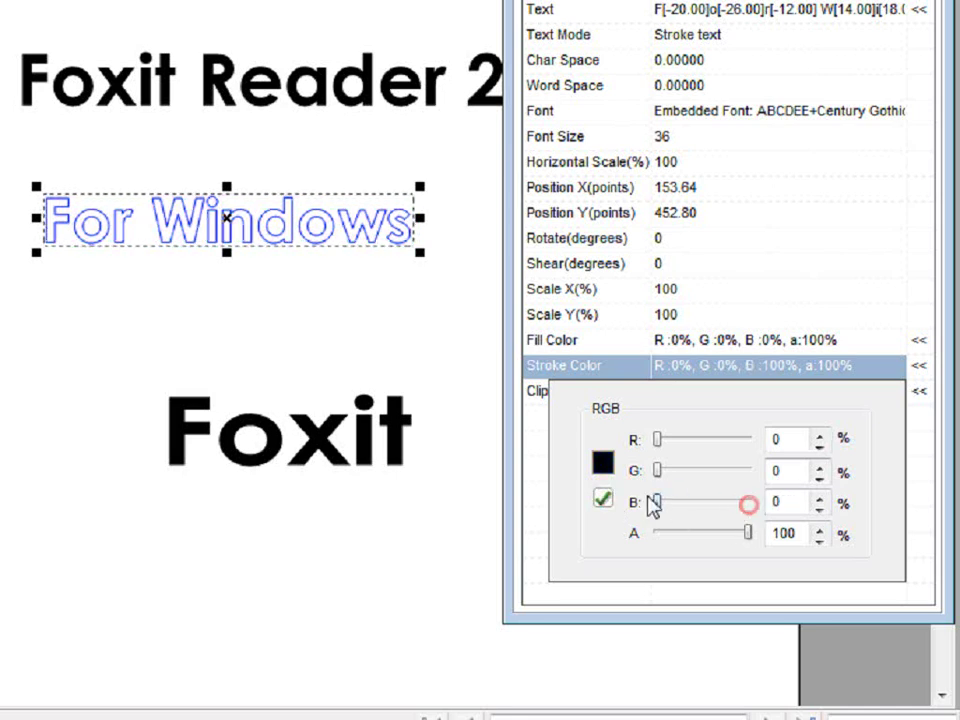
{"action": "left_click", "coordinate": [606, 500]}
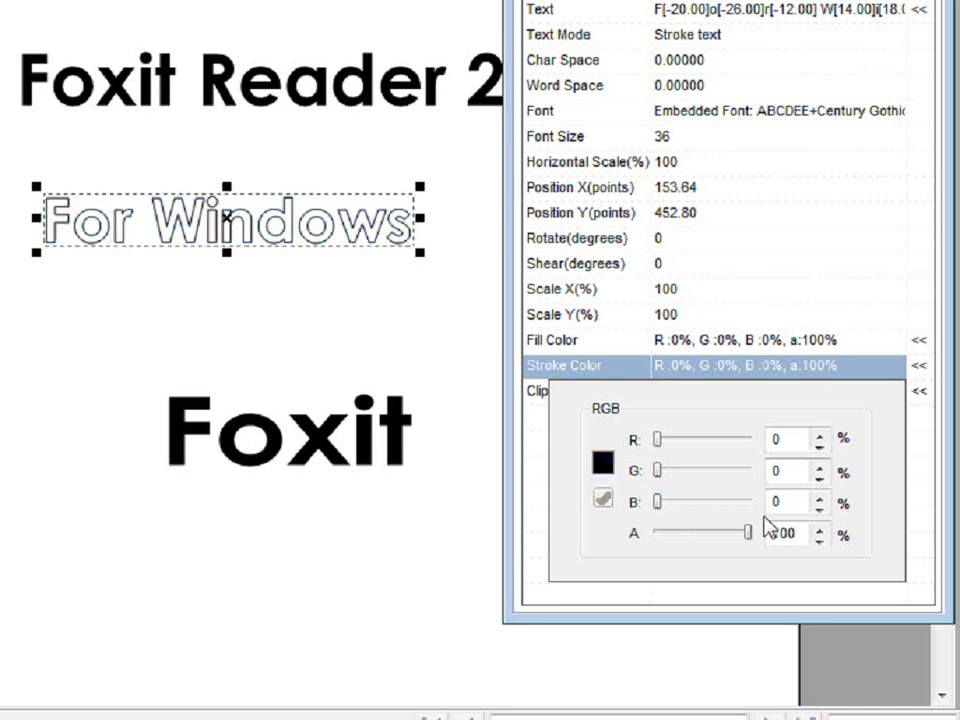
{"action": "left_click", "coordinate": [778, 340]}
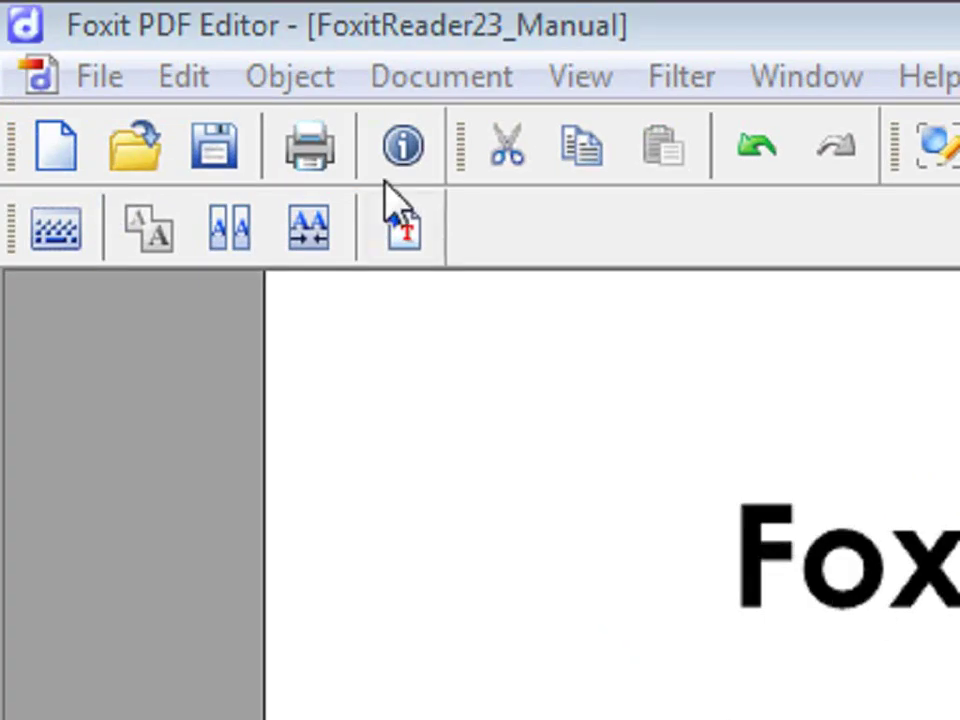
- Add a new text object reading 'Foxit' via Object > Add Text
{"action": "left_click", "coordinate": [310, 86]}
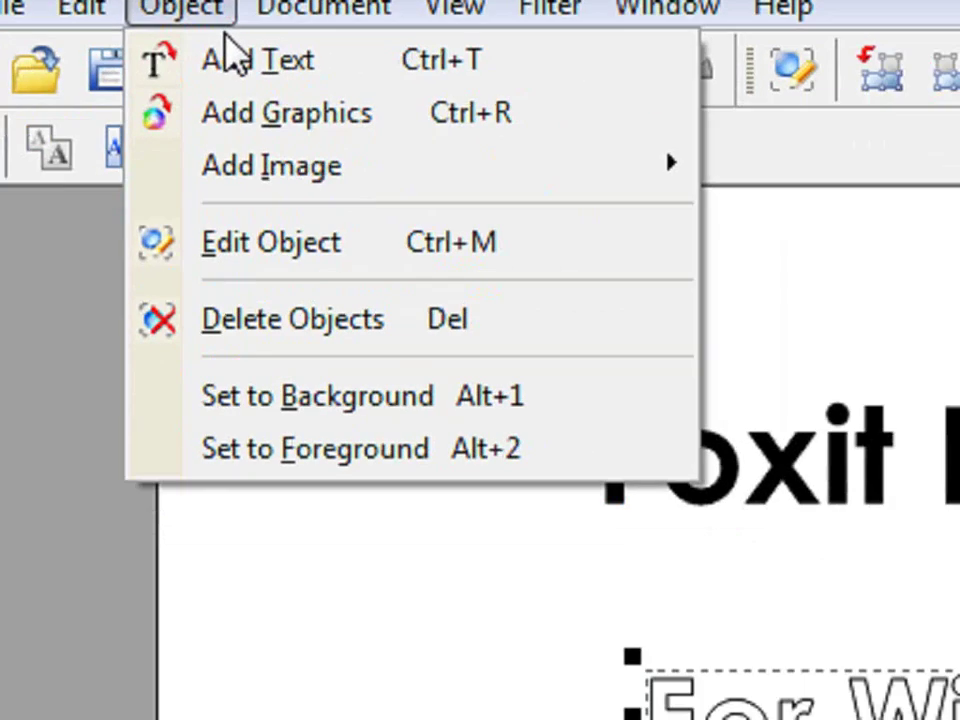
{"action": "left_click", "coordinate": [342, 126]}
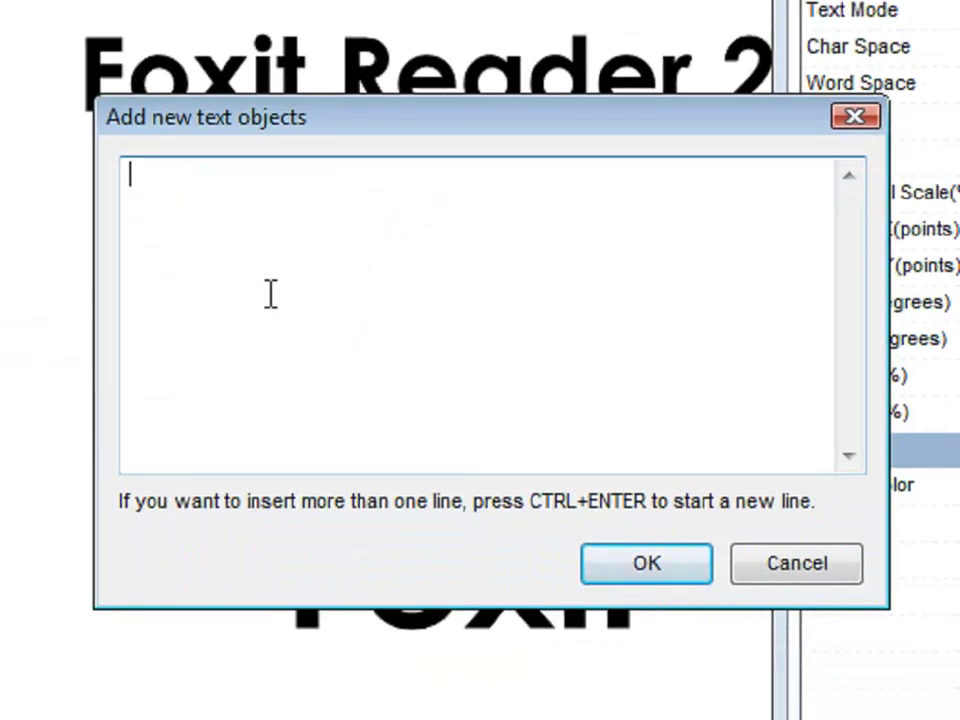
{"action": "type", "text": "Foxit"}
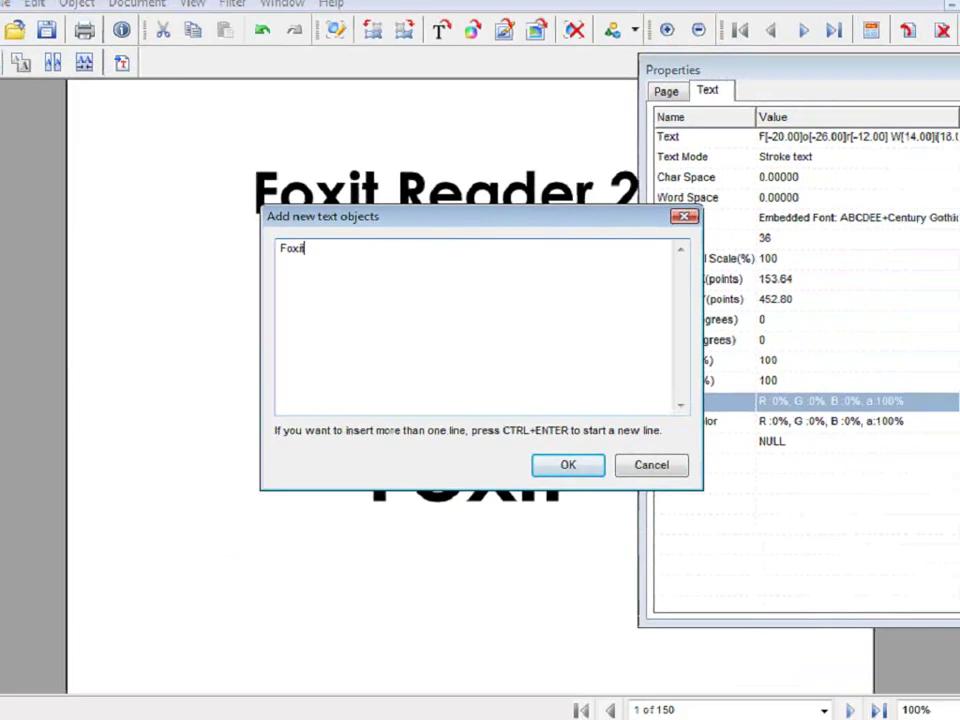
{"action": "key", "text": "Return"}
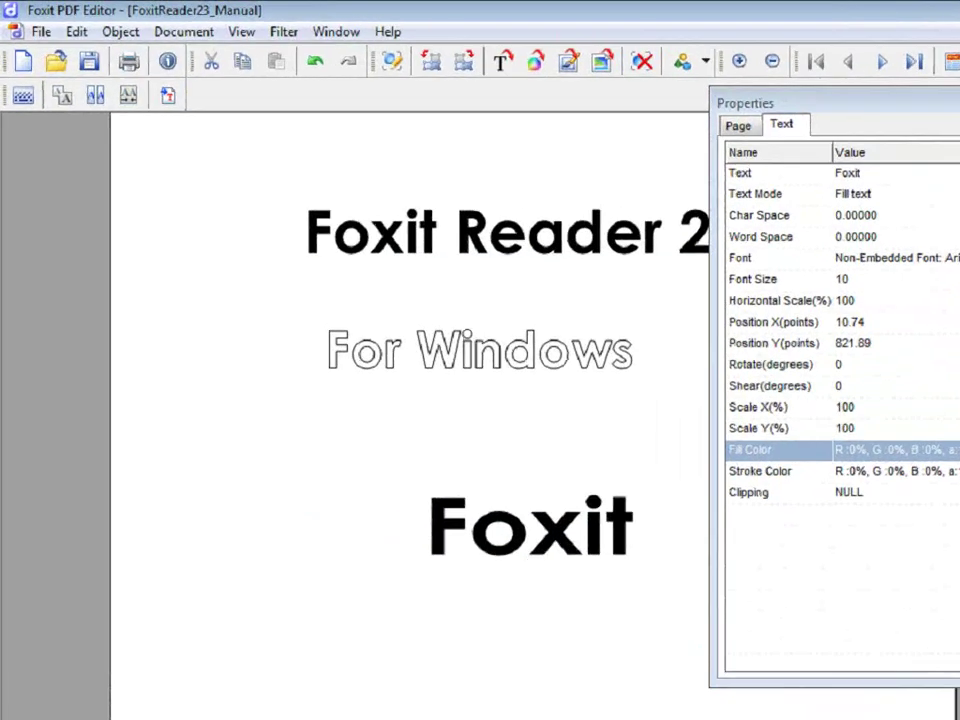
- Stretch the new Foxit text wider and taller and move it right and down
{"action": "scroll", "coordinate": [225, 345], "scroll_direction": "up", "scroll_amount": 5}
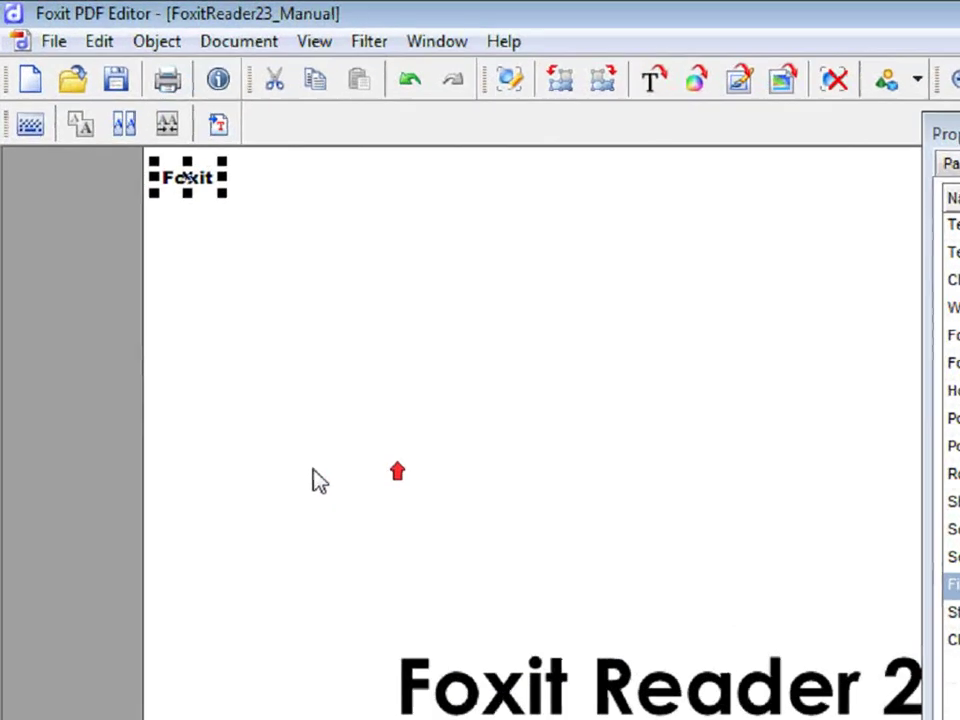
{"action": "left_click_drag", "start_coordinate": [263, 210], "coordinate": [632, 243]}
{"action": "left_click_drag", "start_coordinate": [409, 226], "coordinate": [408, 352]}
{"action": "left_click_drag", "start_coordinate": [397, 287], "coordinate": [684, 369]}
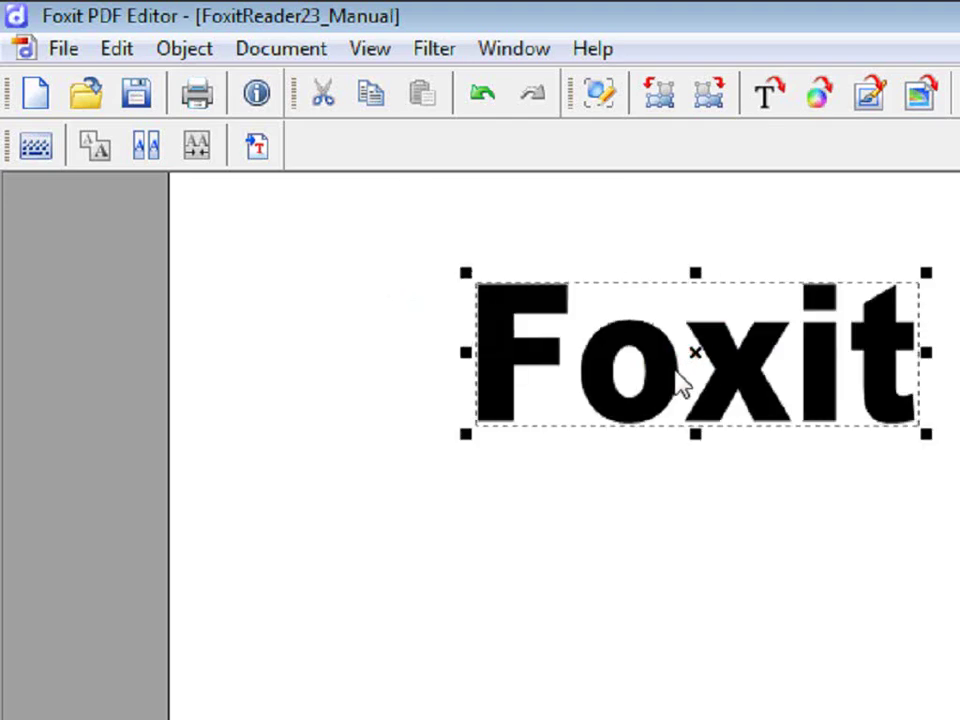
- Finish the magenta line and close a polygon near the Foxit title
{"action": "left_click", "coordinate": [184, 48]}
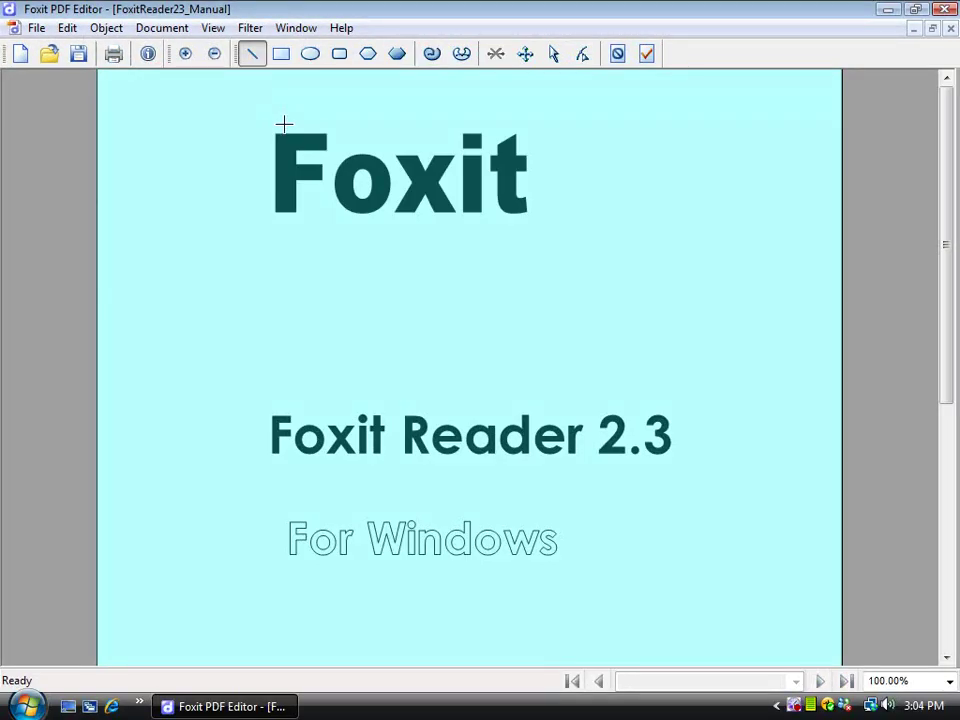
{"action": "left_click", "coordinate": [336, 326]}
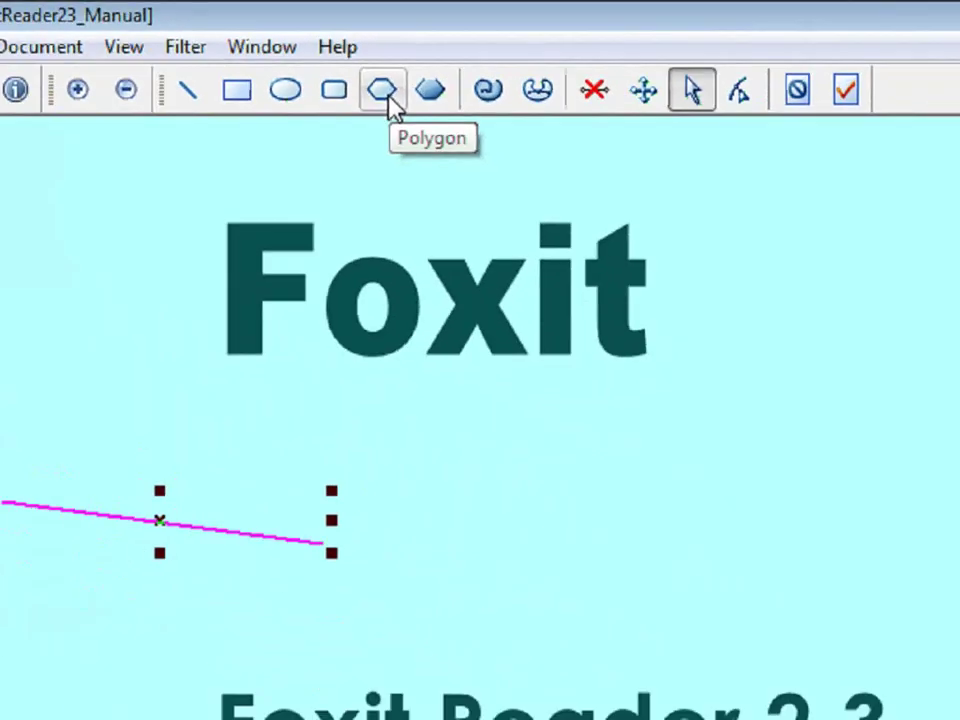
{"action": "left_click", "coordinate": [383, 92]}
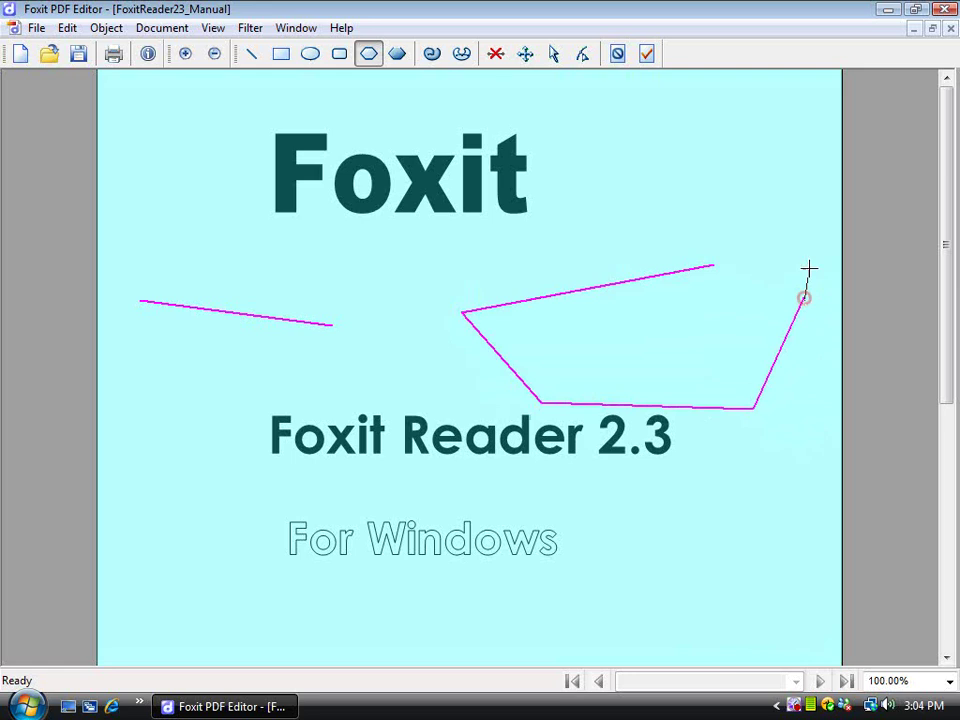
{"action": "double_click", "coordinate": [785, 241]}
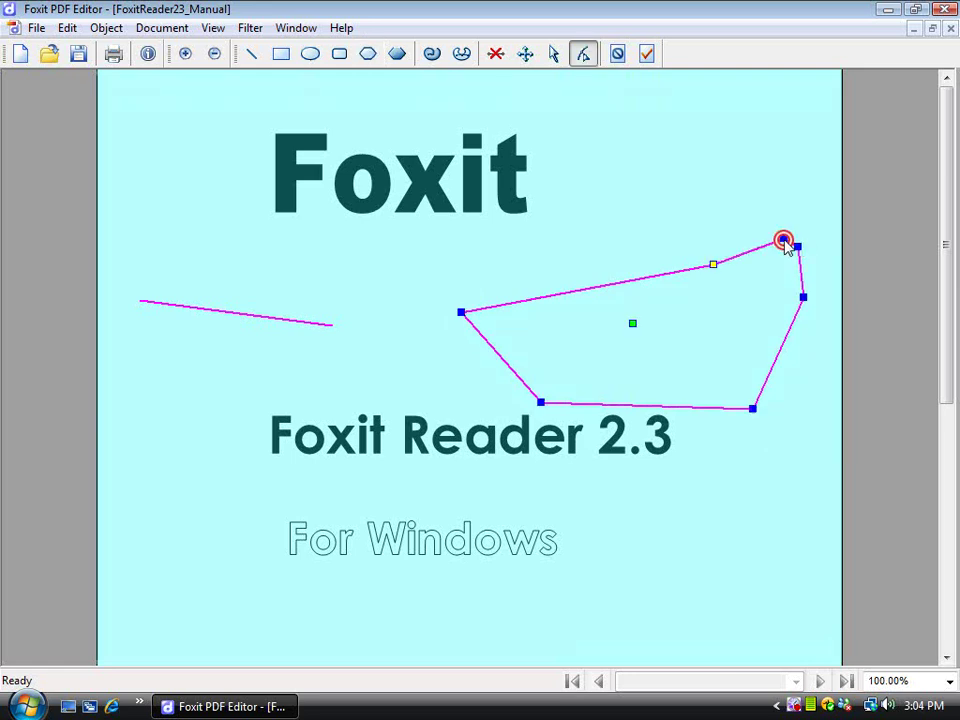
- Draw a three-point open line shape right of the title
{"action": "left_click", "coordinate": [368, 53]}
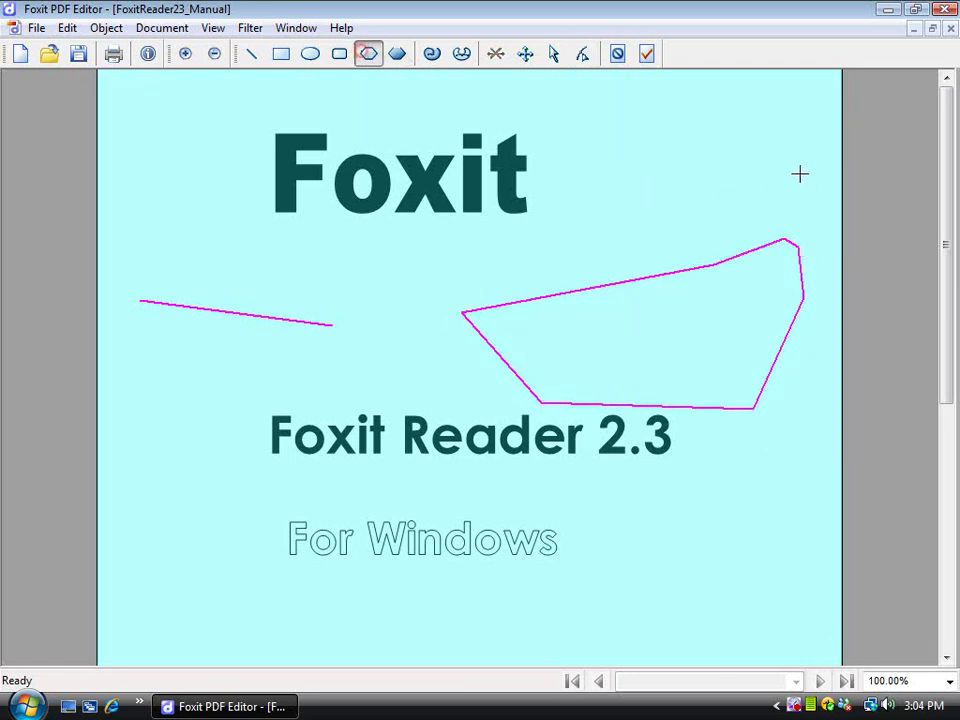
{"action": "left_click", "coordinate": [623, 168]}
{"action": "left_click", "coordinate": [689, 216]}
{"action": "left_click", "coordinate": [819, 165]}
{"action": "right_click", "coordinate": [822, 141]}
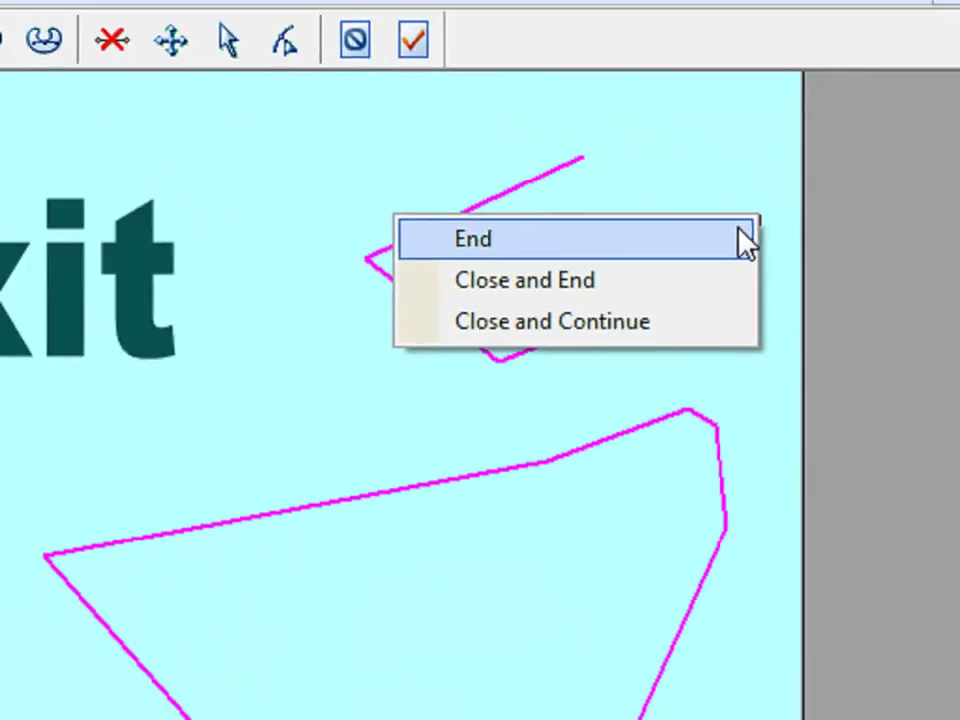
{"action": "left_click", "coordinate": [745, 243]}
- Draw a closed polygon at the top left and save the graphics onto the page
{"action": "left_click", "coordinate": [368, 53]}
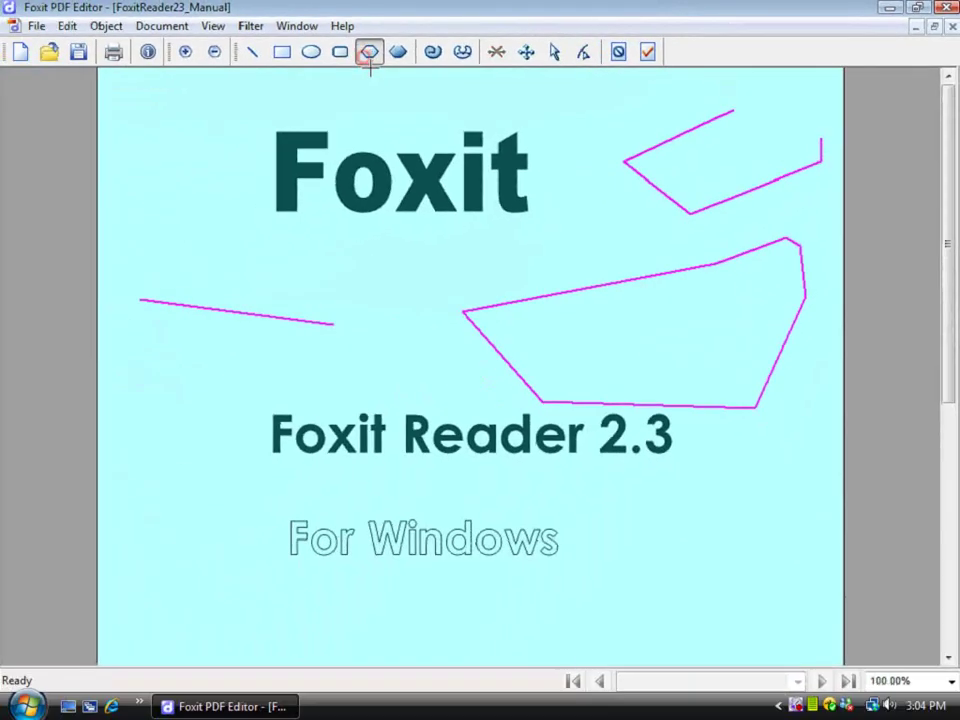
{"action": "left_click", "coordinate": [202, 236]}
{"action": "left_click", "coordinate": [236, 181]}
{"action": "left_click", "coordinate": [244, 112]}
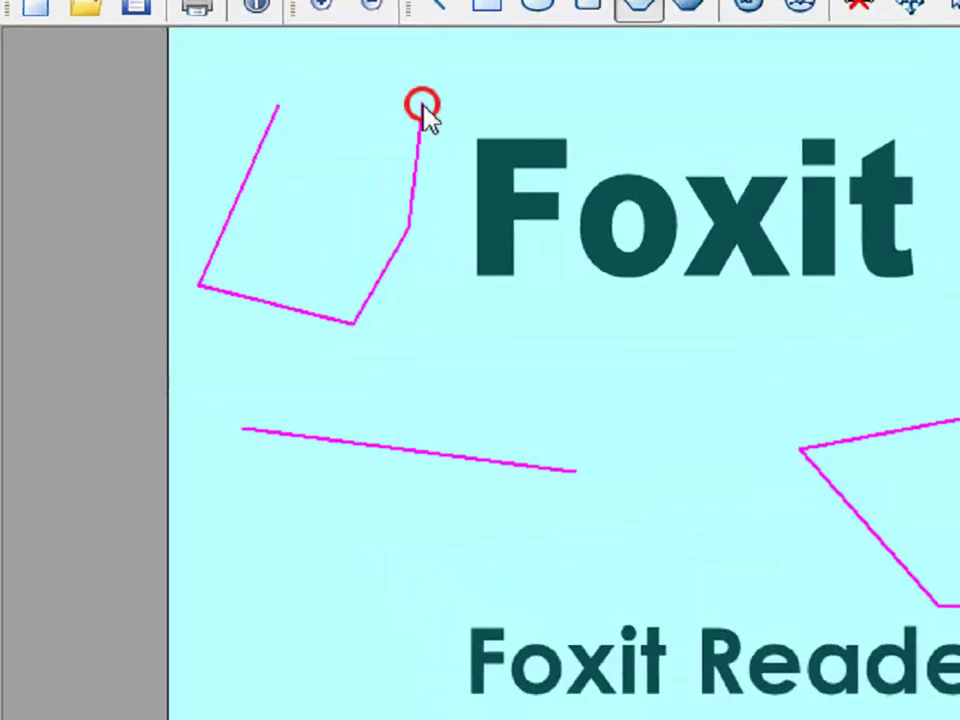
{"action": "right_click", "coordinate": [244, 112]}
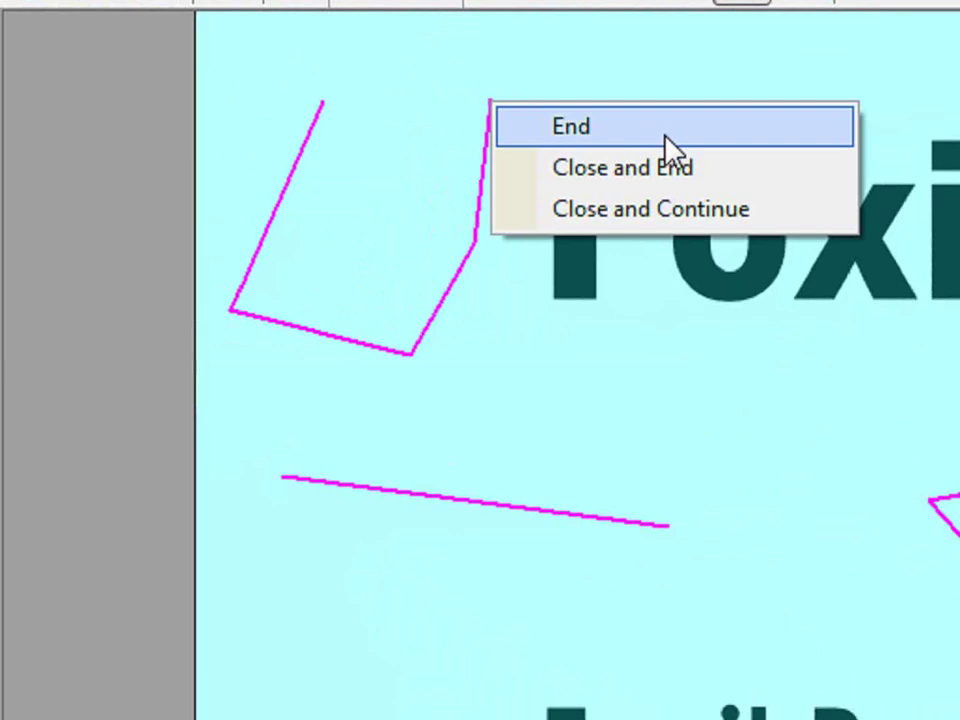
{"action": "left_click", "coordinate": [657, 170]}
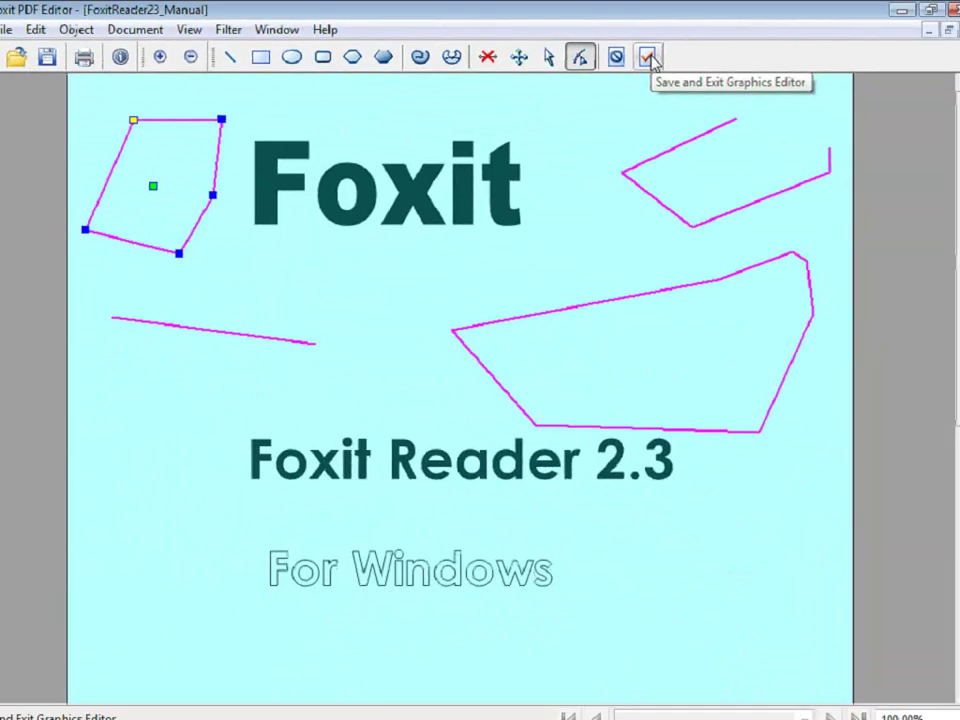
{"action": "left_click", "coordinate": [648, 58]}
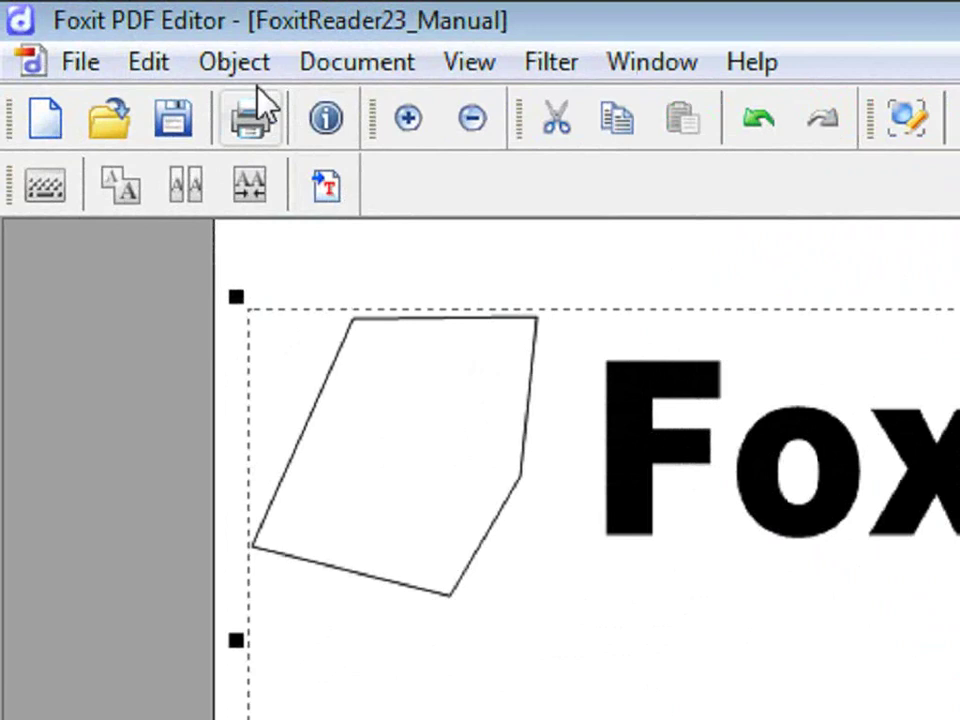
{"action": "left_click", "coordinate": [234, 62]}
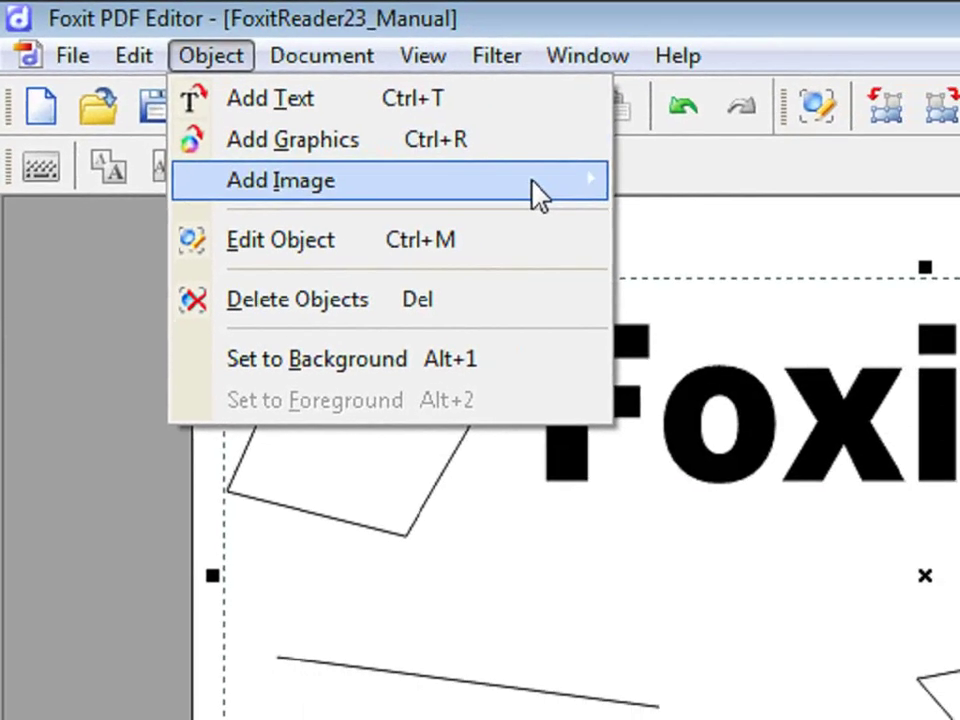
- Create a new blank 300×300 image via Add Image > New Image
{"action": "mouse_move", "coordinate": [605, 210]}
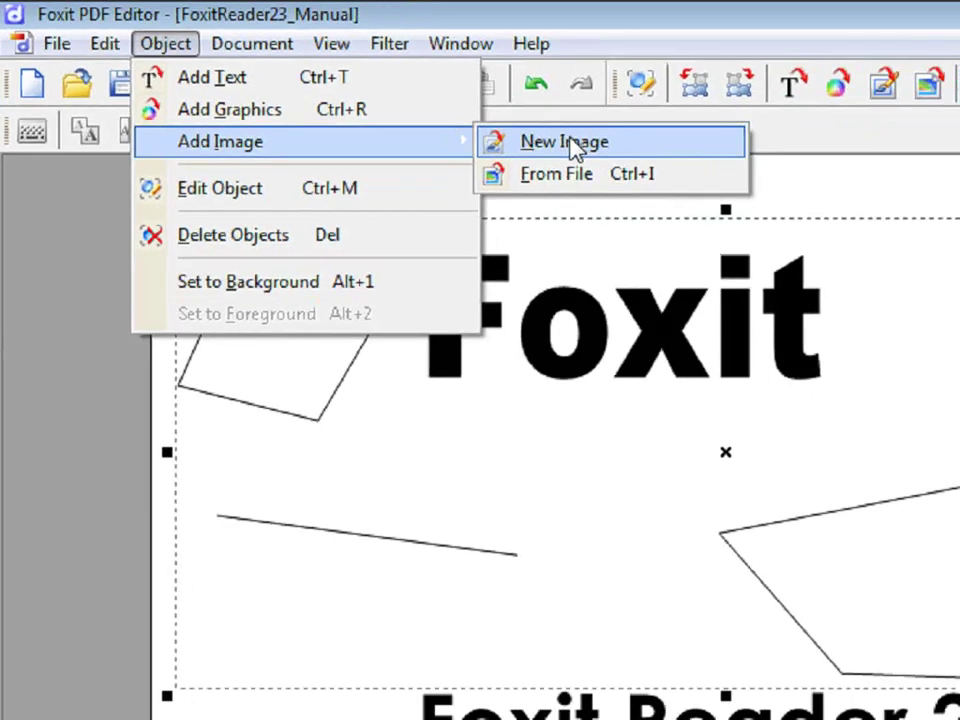
{"action": "left_click", "coordinate": [748, 184]}
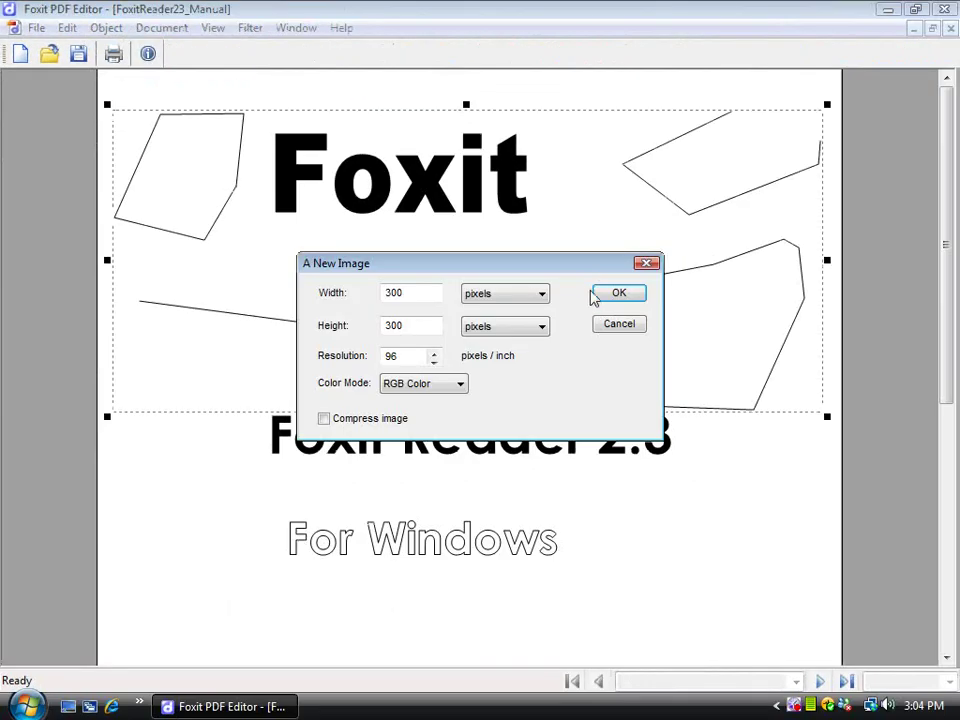
{"action": "left_click", "coordinate": [617, 294]}
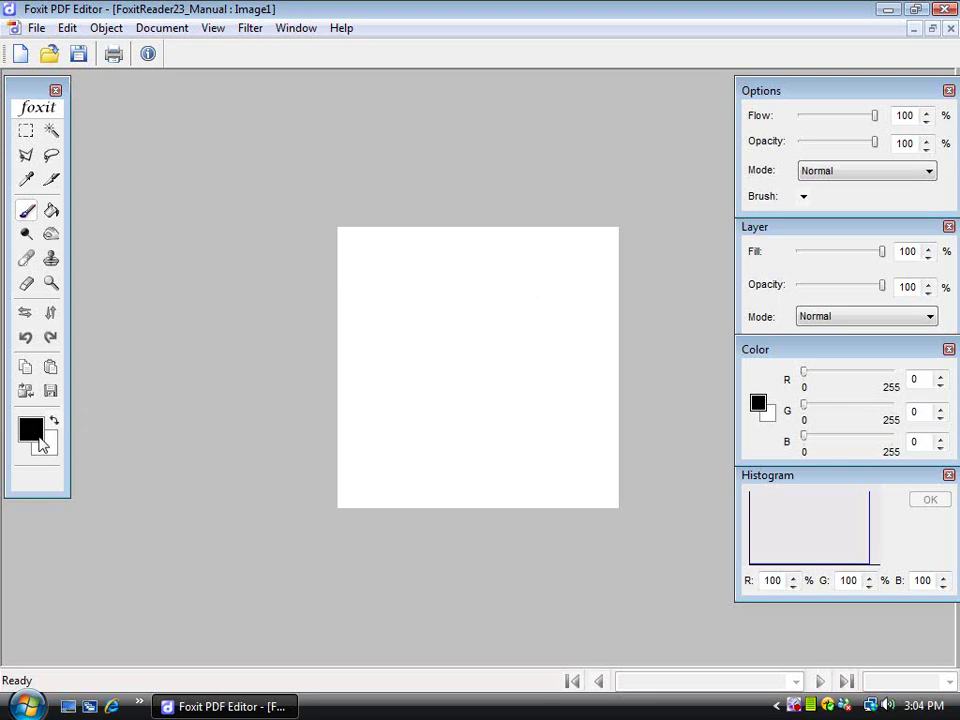
- Paint a red circle in the new image and save it onto the title page
{"action": "left_click", "coordinate": [37, 436]}
{"action": "left_click", "coordinate": [288, 268]}
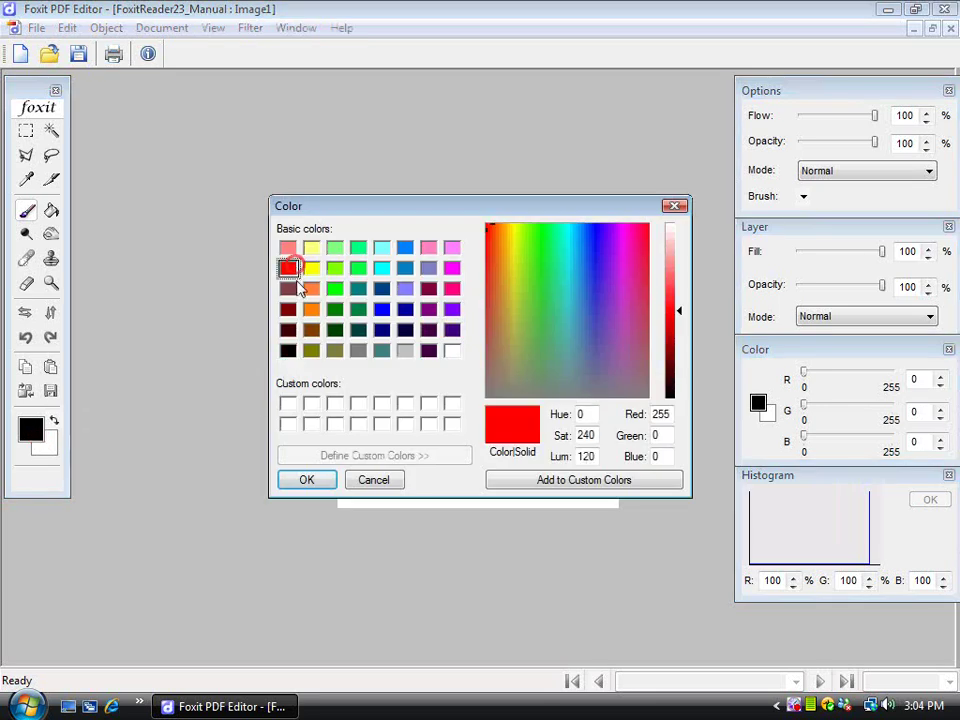
{"action": "left_click", "coordinate": [307, 480]}
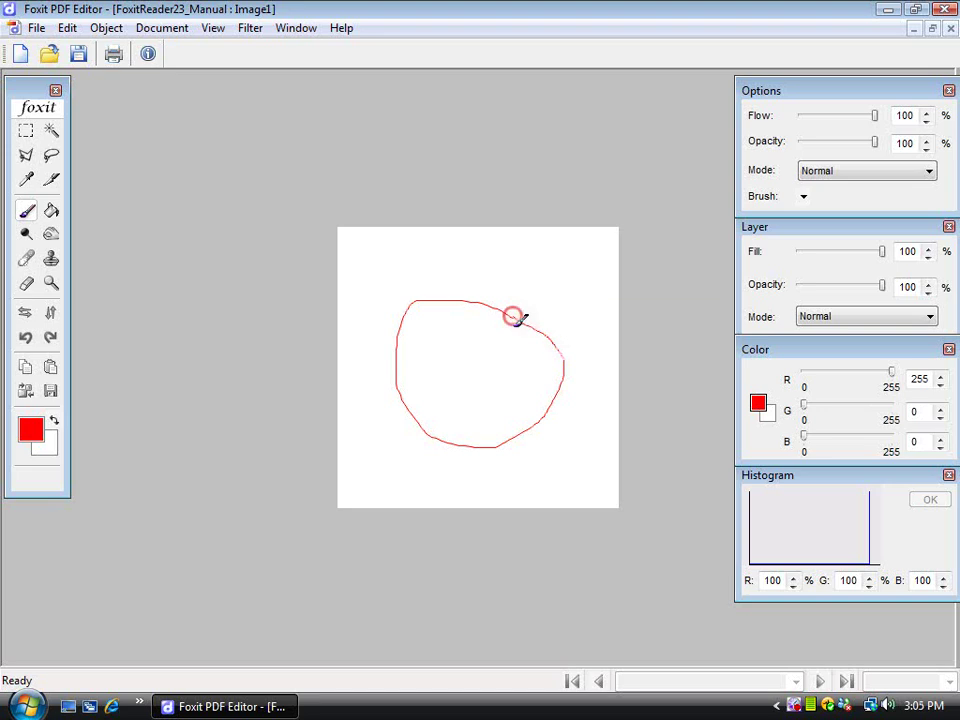
{"action": "left_click", "coordinate": [950, 30]}
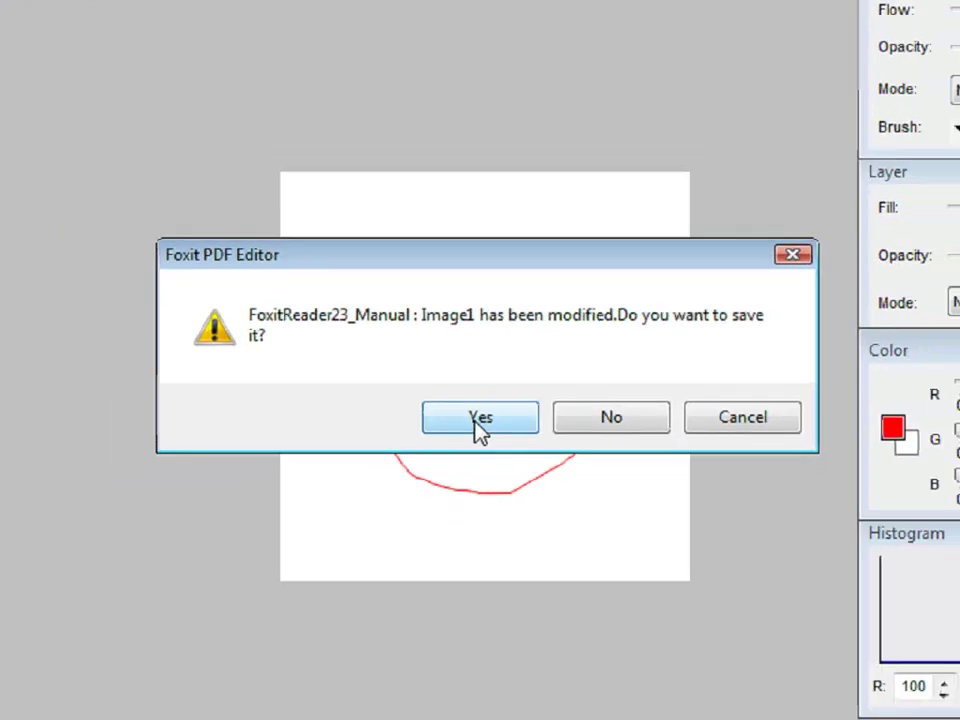
{"action": "left_click", "coordinate": [485, 436]}
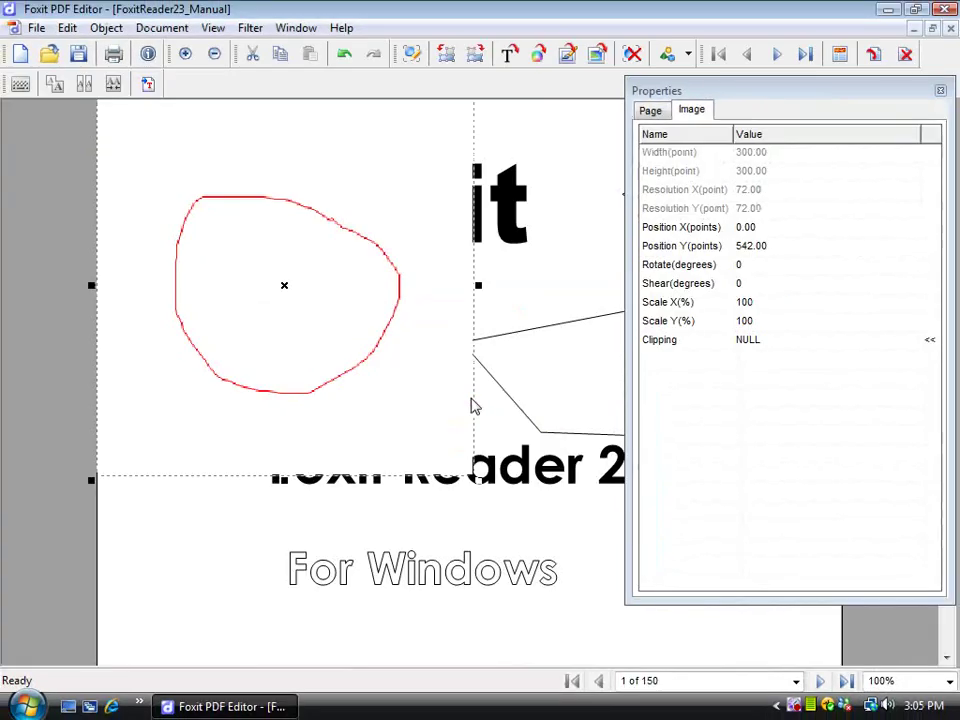
- Shrink the red circle image and position it beside the Foxit title at X 78.03, Y 466.21
{"action": "left_click_drag", "start_coordinate": [239, 243], "coordinate": [336, 336]}
{"action": "left_click_drag", "start_coordinate": [575, 186], "coordinate": [495, 313]}
{"action": "left_click_drag", "start_coordinate": [384, 407], "coordinate": [312, 240]}
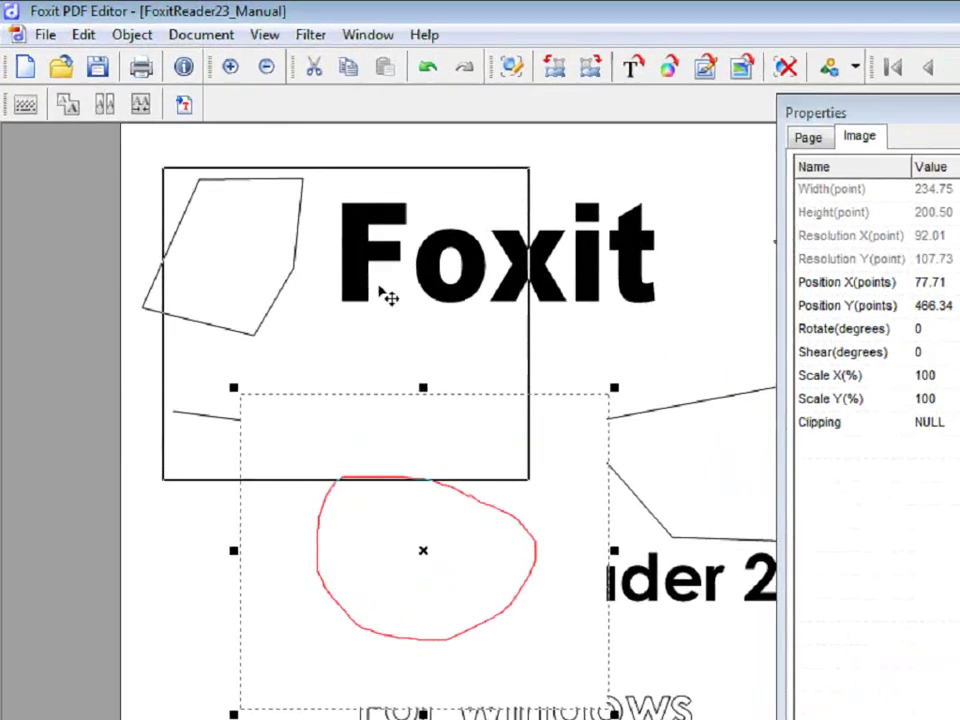
{"action": "left_click_drag", "start_coordinate": [380, 290], "coordinate": [377, 289]}
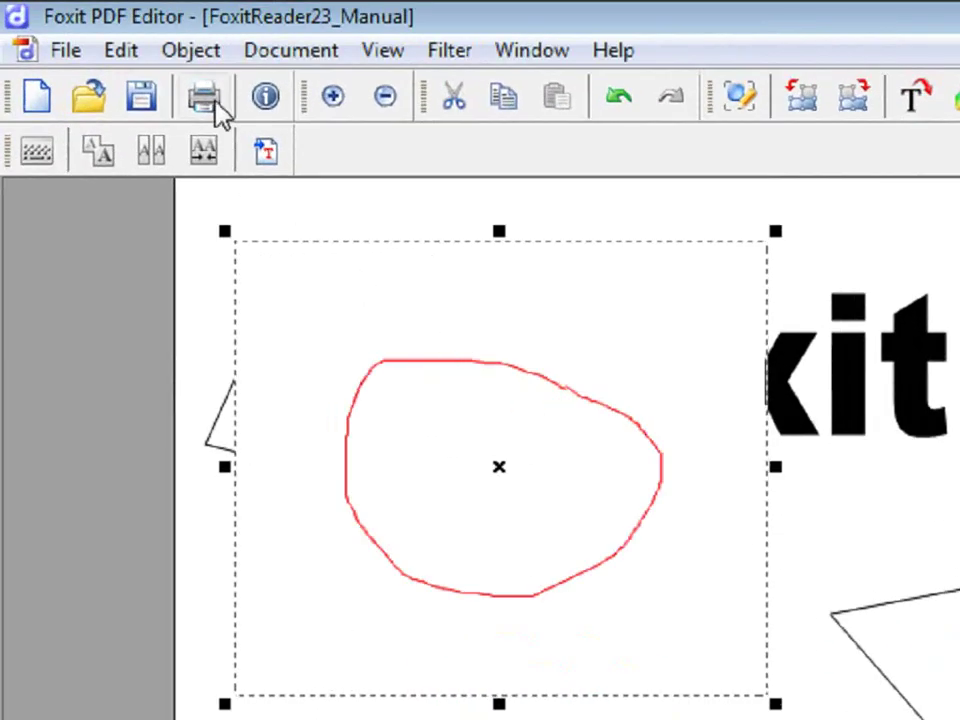
{"action": "left_click", "coordinate": [192, 52]}
{"action": "mouse_move", "coordinate": [345, 180]}
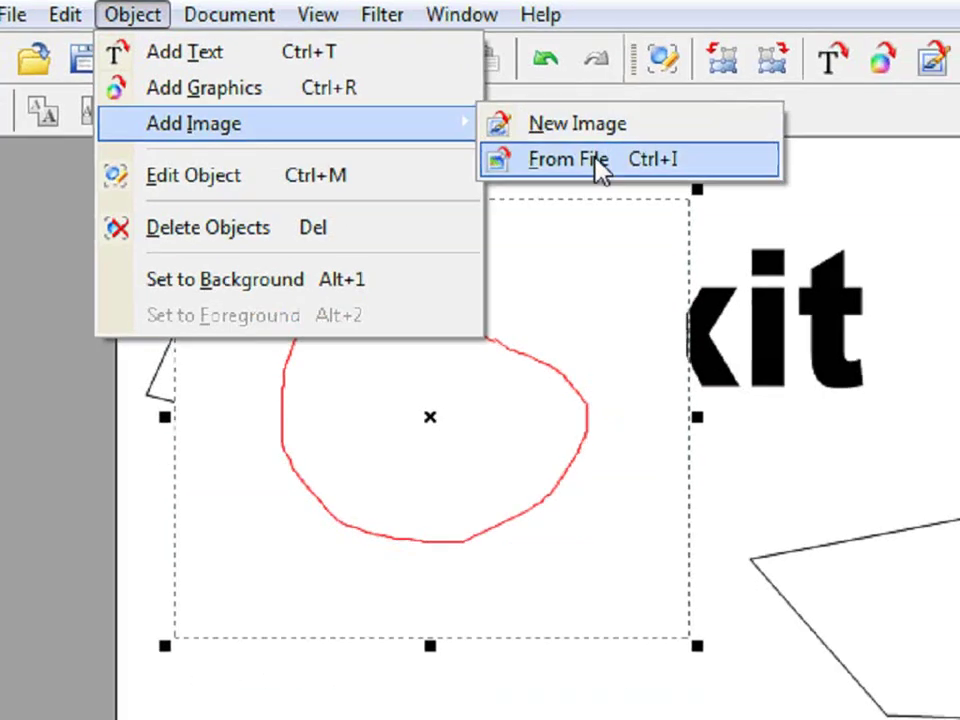
- Insert the icon GIF from file and place the Get Foxit Reader logo below the red circle
{"action": "left_click", "coordinate": [641, 200]}
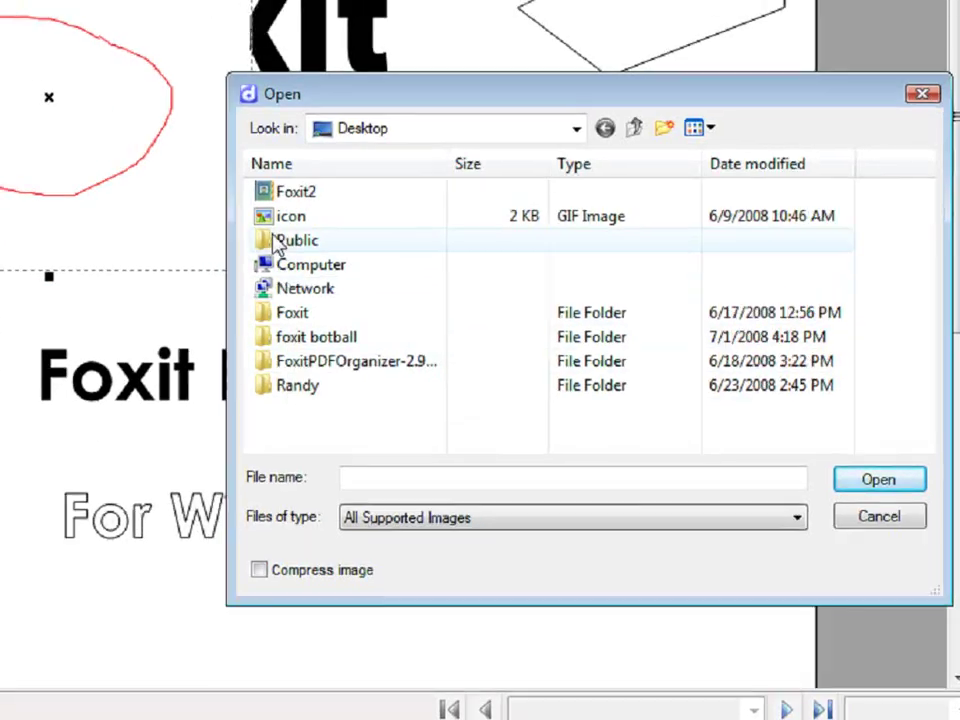
{"action": "double_click", "coordinate": [281, 208]}
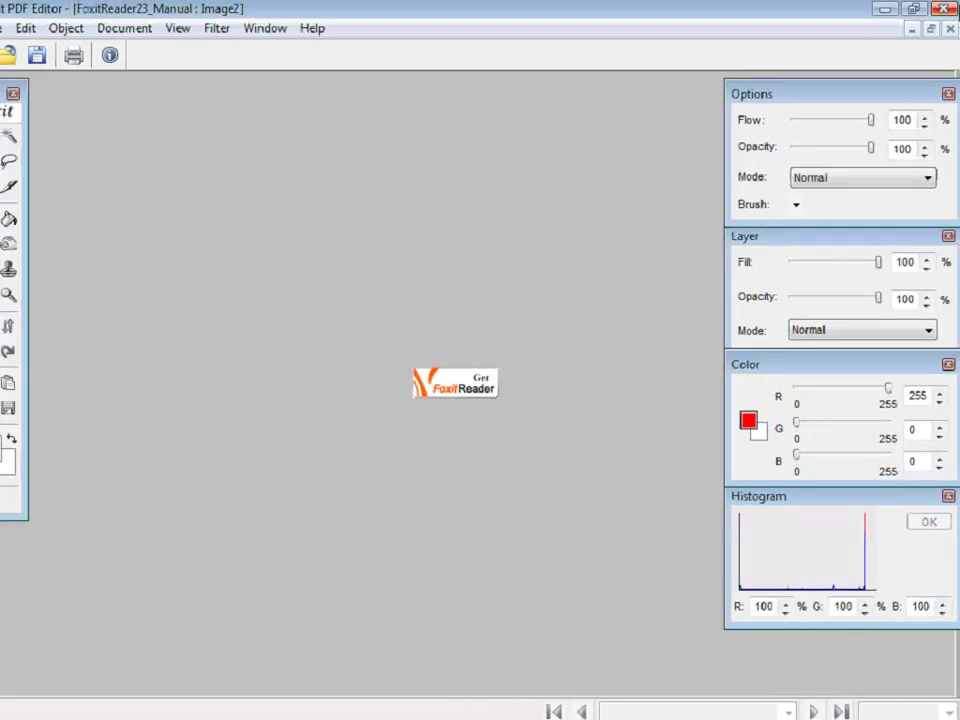
{"action": "left_click", "coordinate": [951, 29]}
{"action": "left_click_drag", "start_coordinate": [97, 131], "coordinate": [182, 408]}
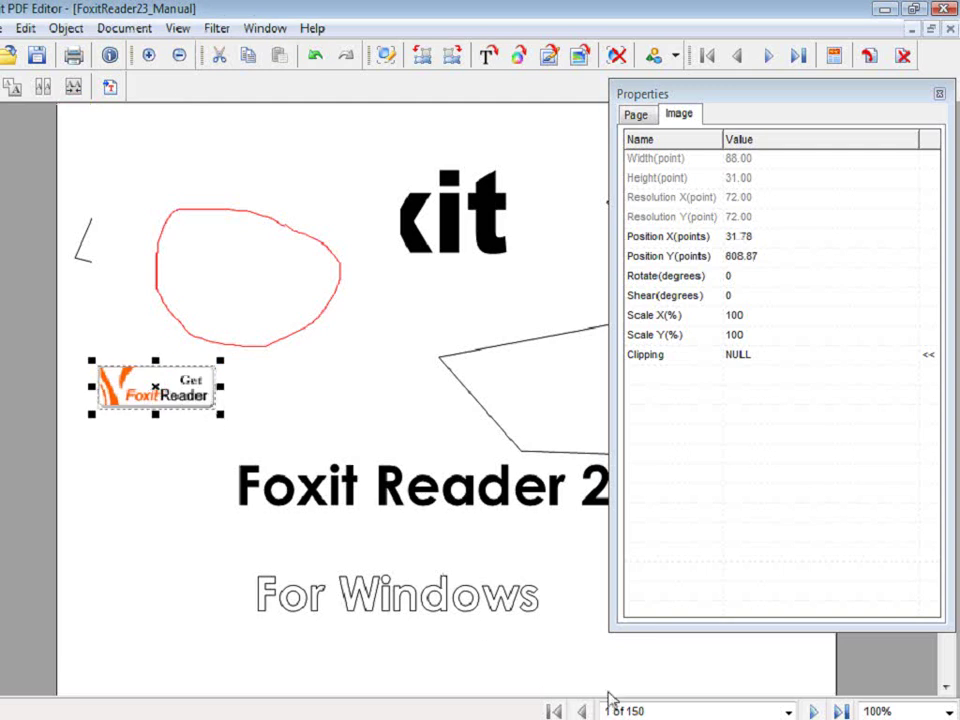
- Go to page 23 of 150 and select the embedded Foxit Reader screenshot
{"action": "left_click", "coordinate": [788, 711]}
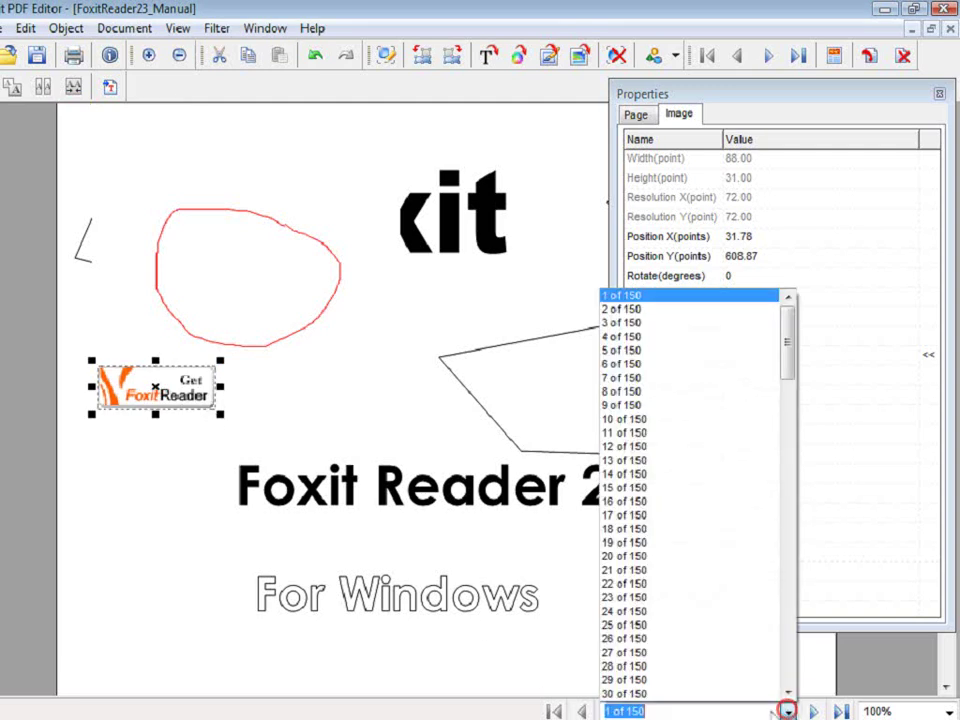
{"action": "left_click", "coordinate": [663, 606]}
{"action": "left_click", "coordinate": [449, 425]}
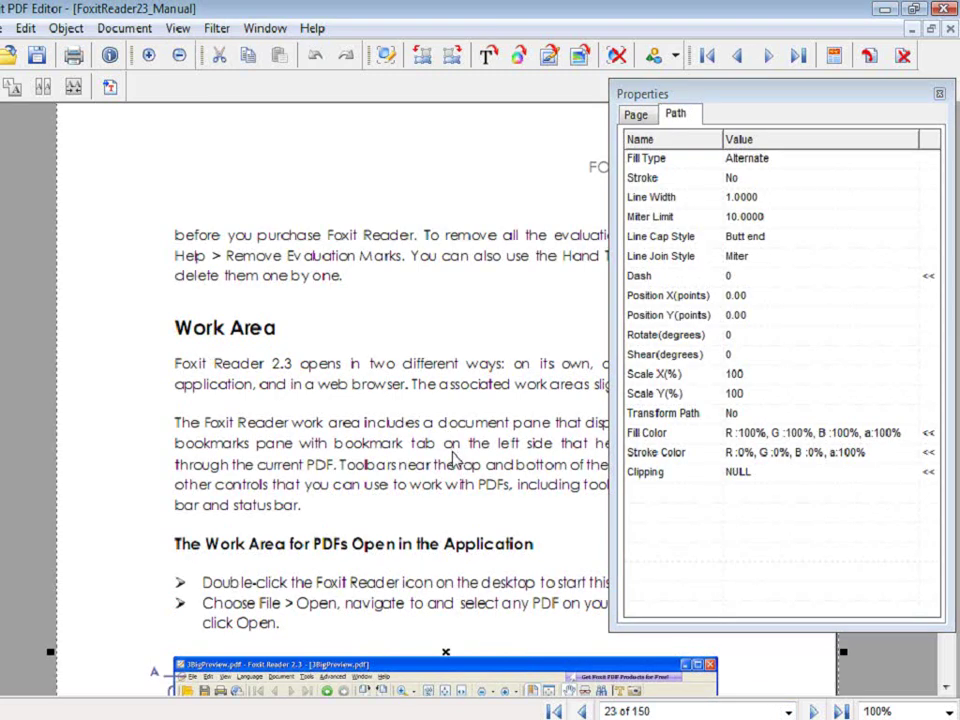
{"action": "scroll", "coordinate": [455, 460], "scroll_direction": "down", "scroll_amount": 10}
{"action": "left_click", "coordinate": [441, 450]}
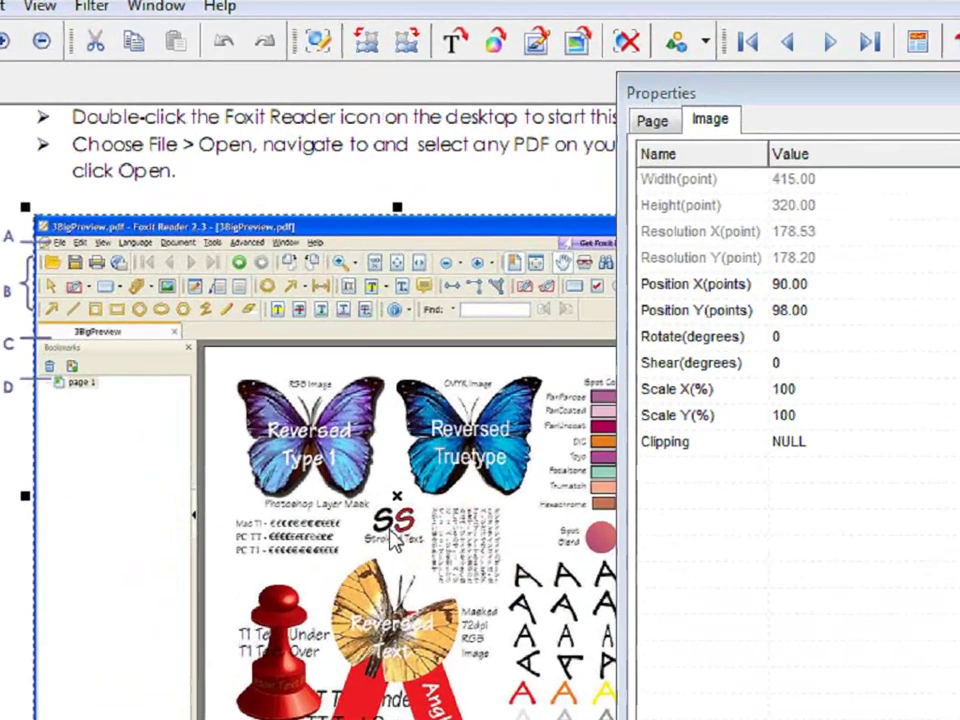
- Edit the page-23 screenshot to loop the Reversed Type 1 butterfly in red, saving the change
{"action": "right_click", "coordinate": [395, 540]}
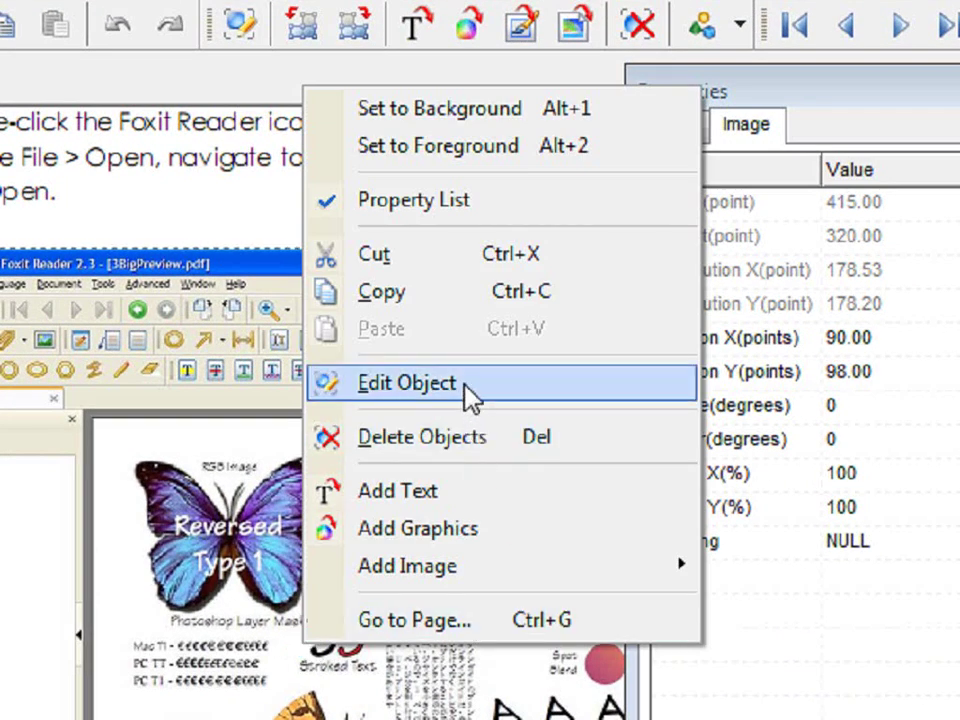
{"action": "left_click", "coordinate": [465, 385]}
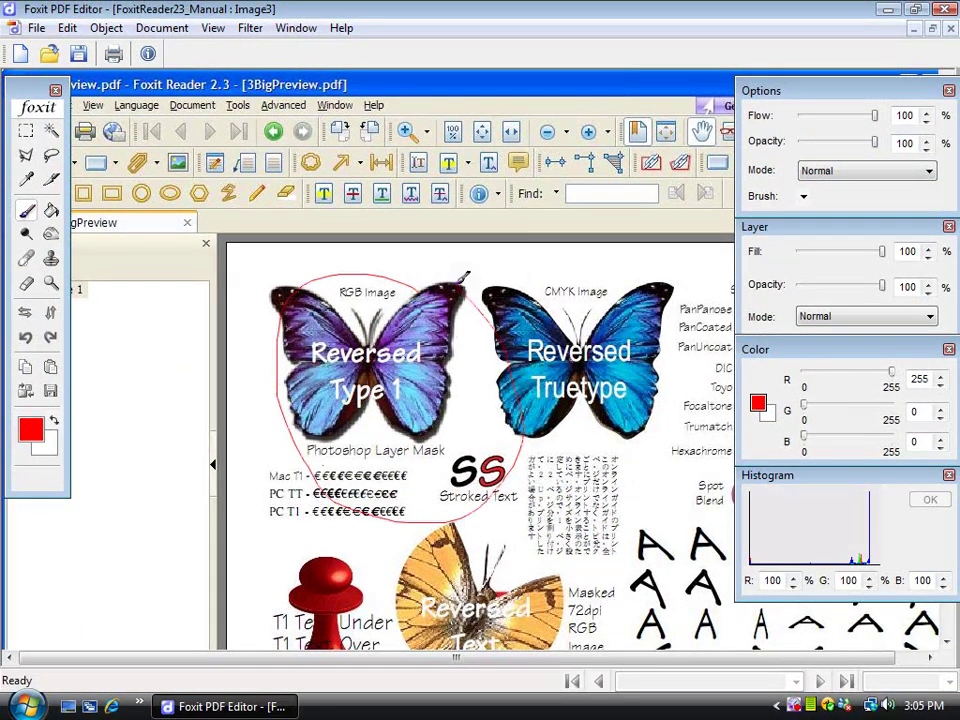
{"action": "left_click", "coordinate": [950, 30]}
{"action": "left_click", "coordinate": [497, 395]}
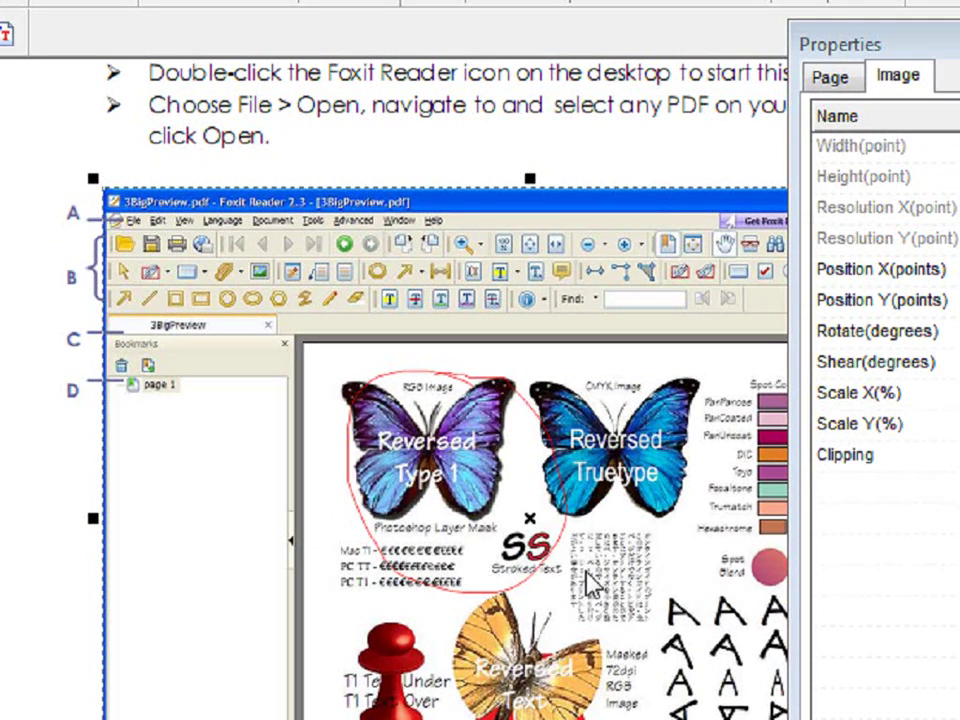
- Insert a blank page after page 23
{"action": "left_click", "coordinate": [30, 0]}
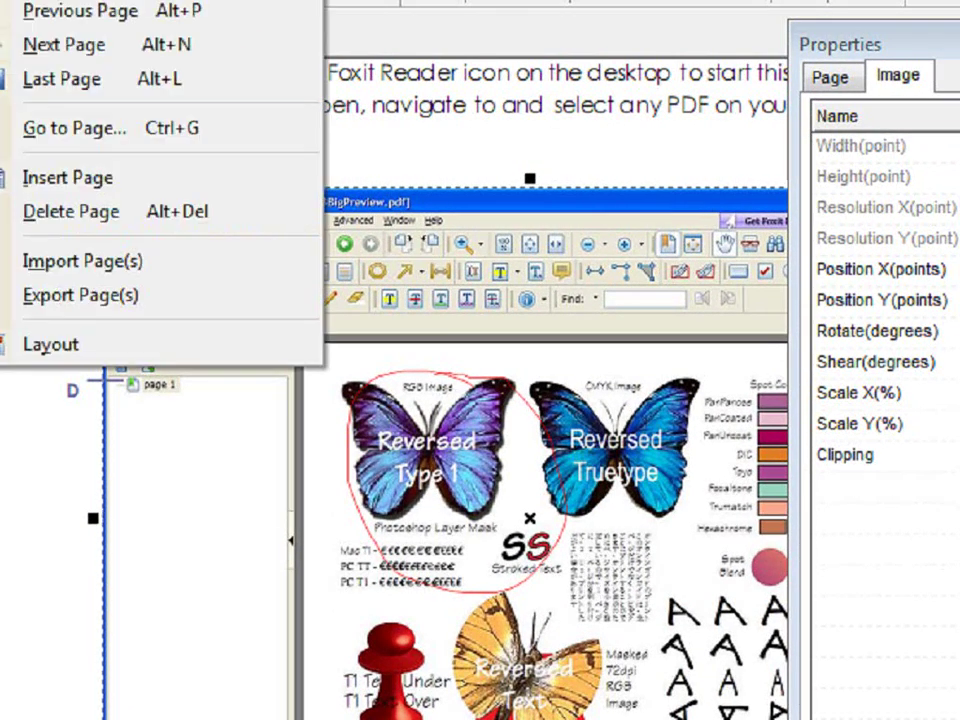
{"action": "left_click", "coordinate": [64, 178]}
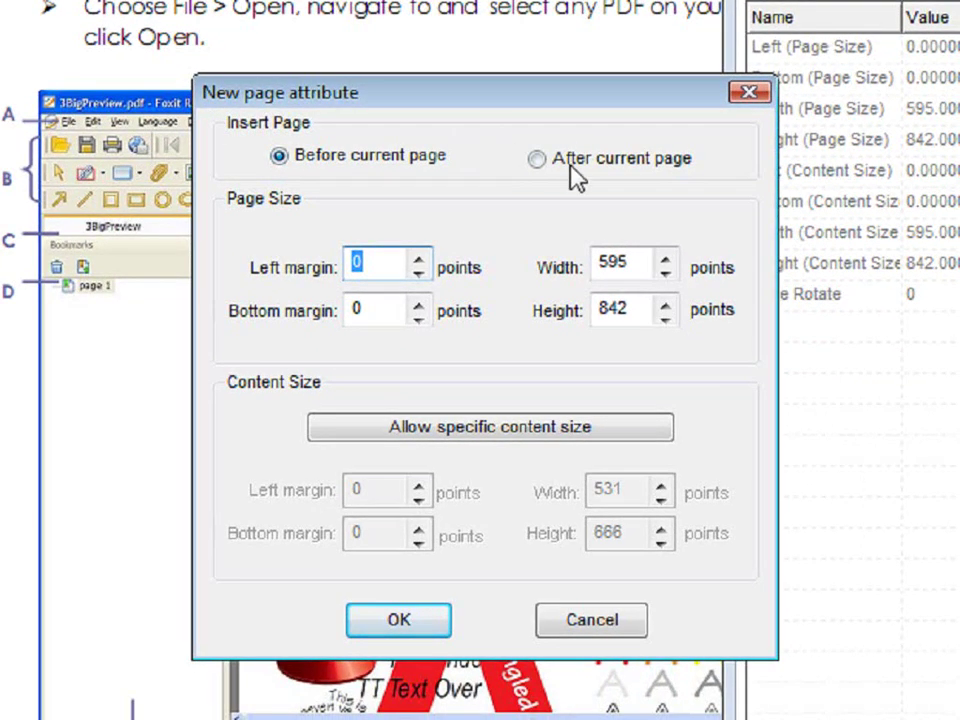
{"action": "left_click", "coordinate": [536, 162]}
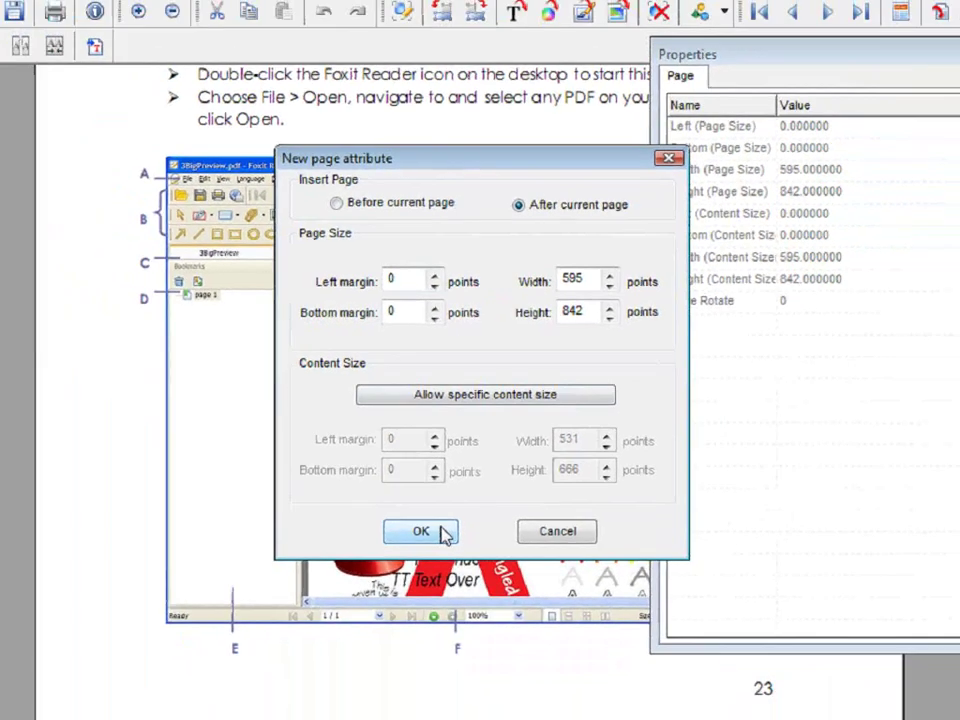
{"action": "left_click", "coordinate": [435, 621]}
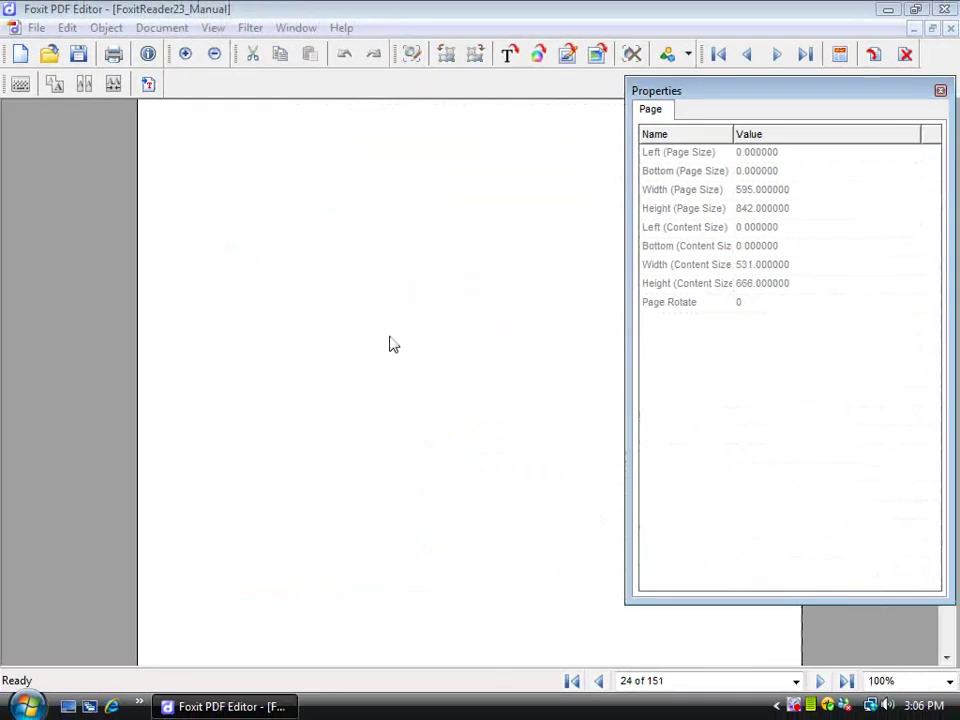
- Permanently delete the blank page, returning the manual to 150 pages
{"action": "left_click", "coordinate": [162, 28]}
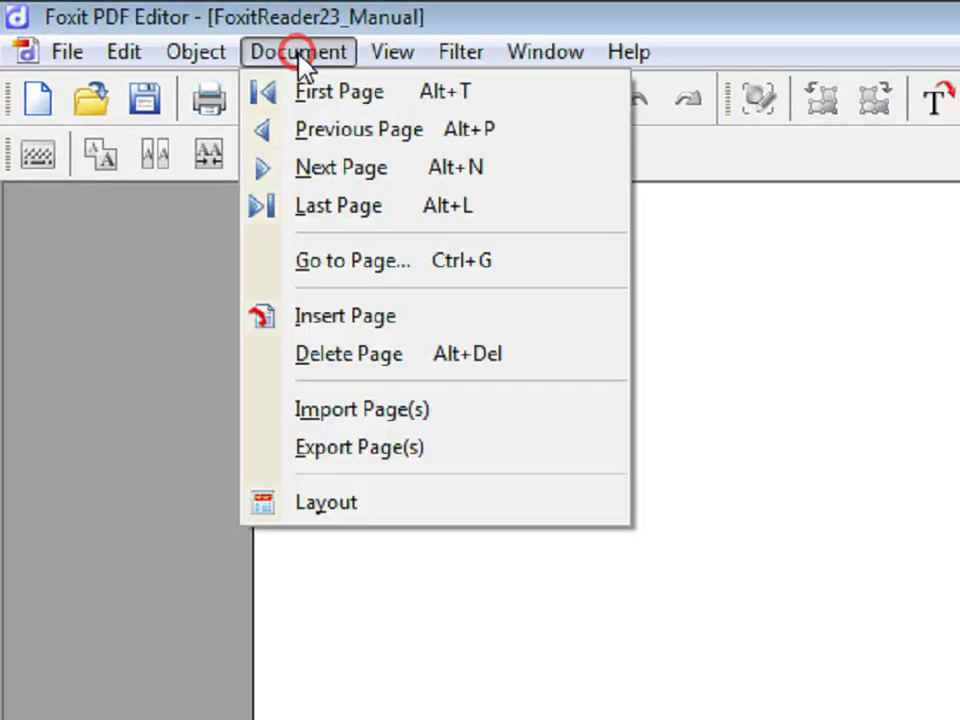
{"action": "left_click", "coordinate": [378, 355]}
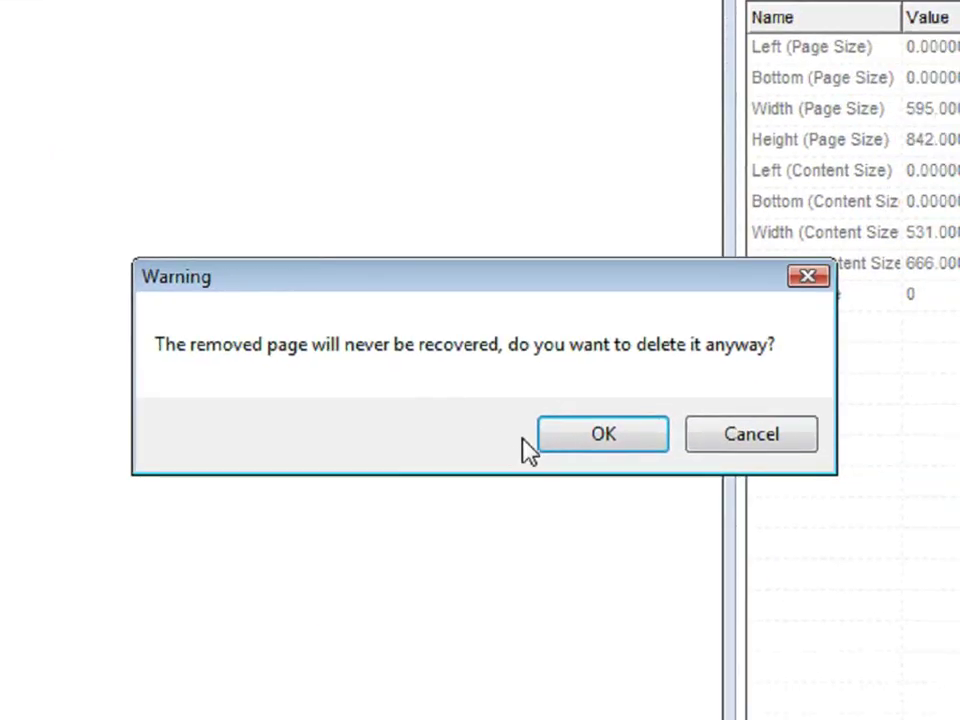
{"action": "left_click", "coordinate": [606, 438]}
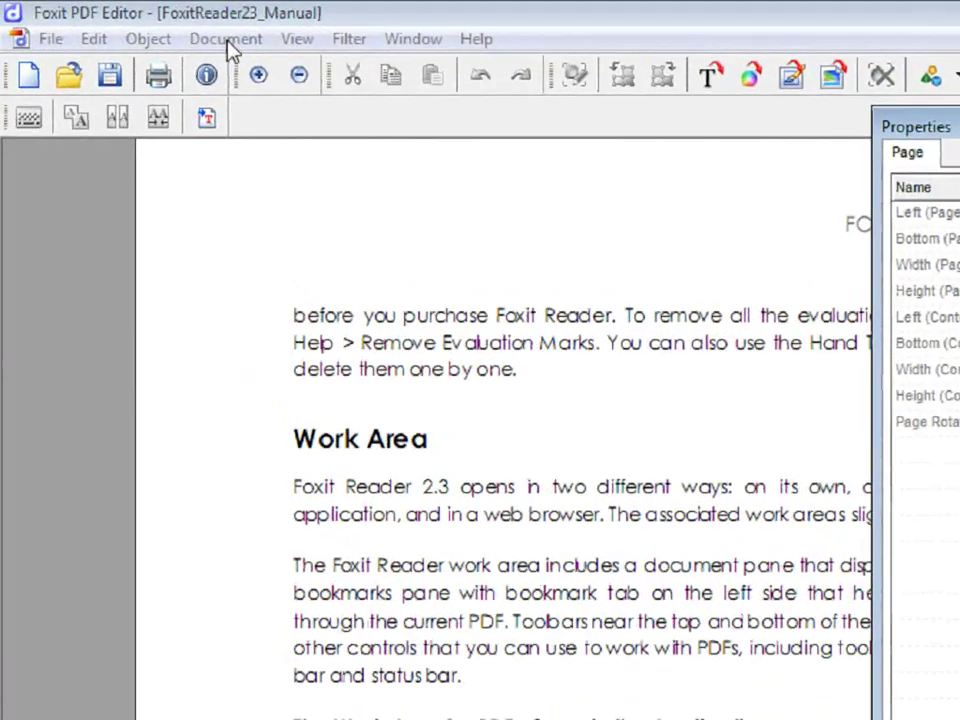
- Import all 74 pages of VisitBritain-Full after page 23, check page 24, and return to page 23
{"action": "left_click", "coordinate": [162, 28]}
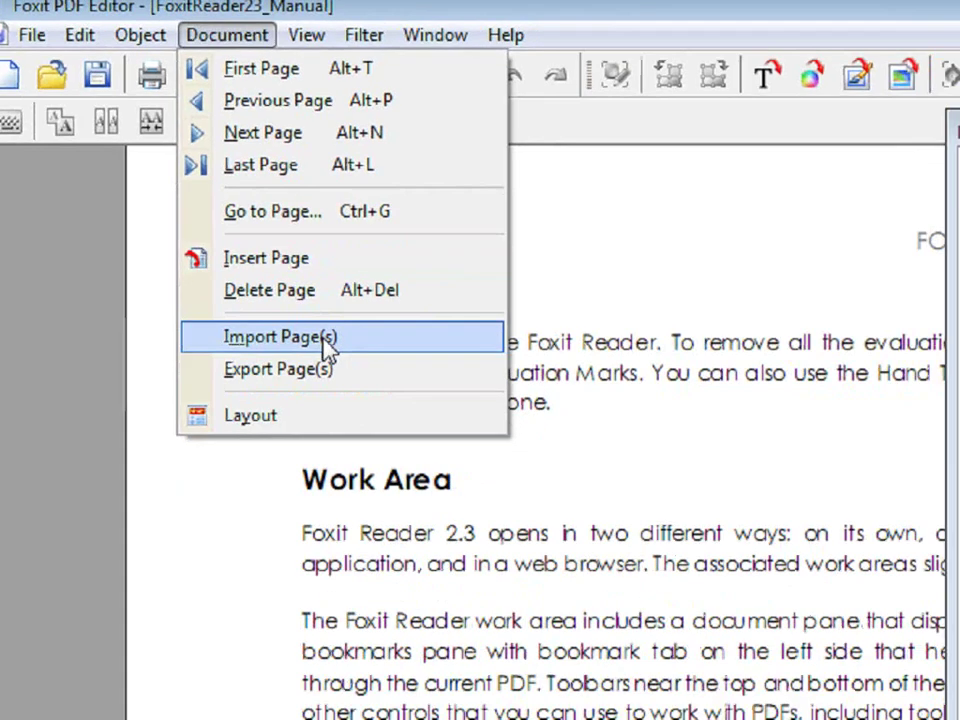
{"action": "left_click", "coordinate": [421, 424]}
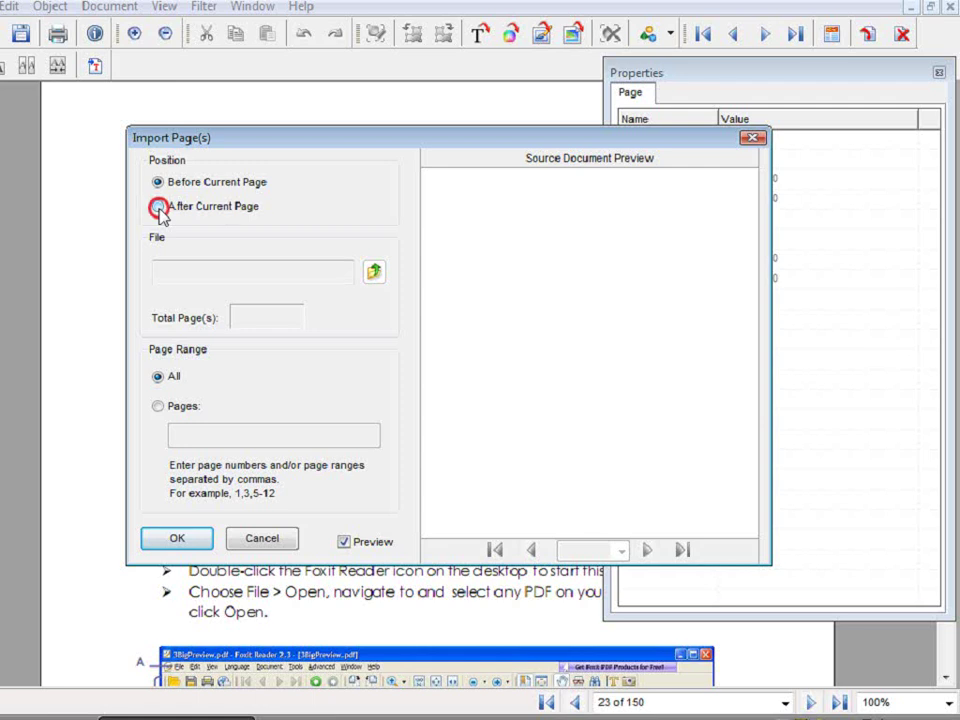
{"action": "left_click", "coordinate": [375, 275]}
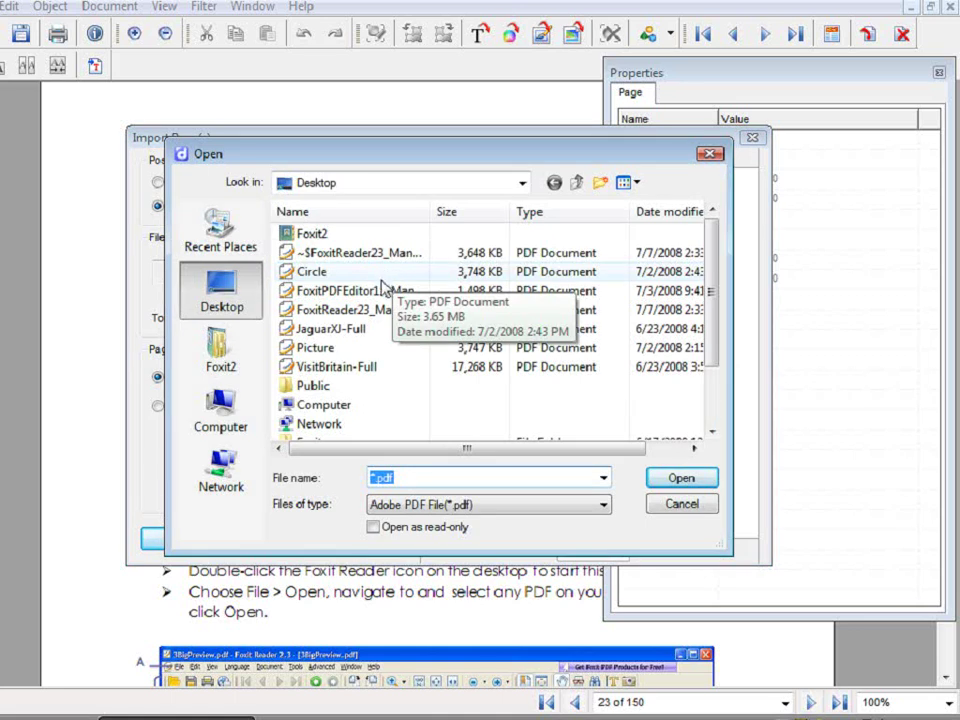
{"action": "double_click", "coordinate": [340, 367]}
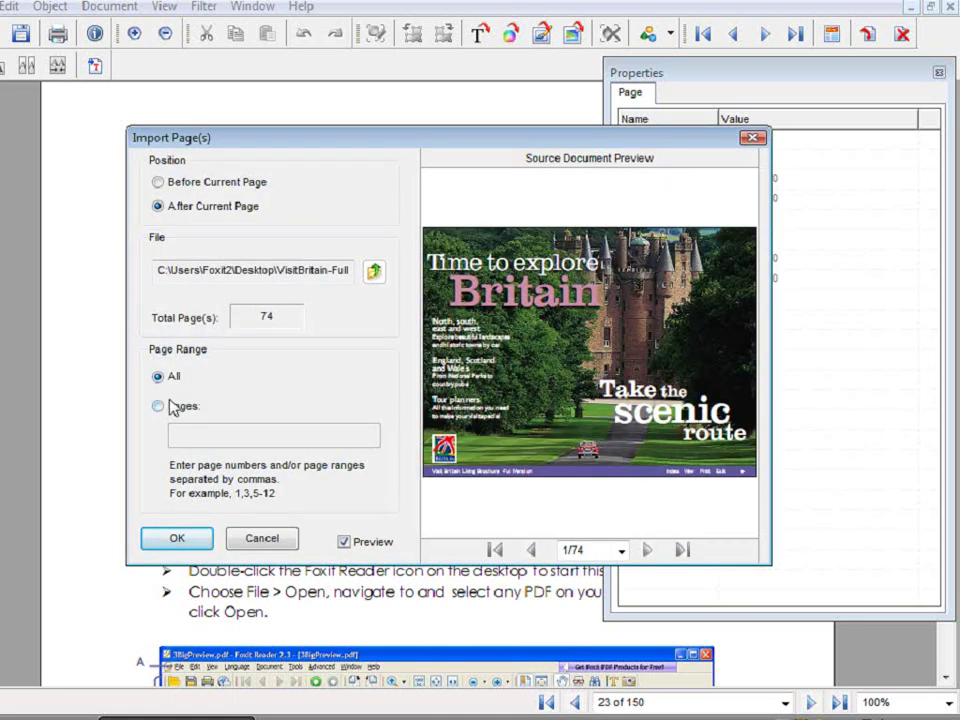
{"action": "left_click", "coordinate": [180, 539]}
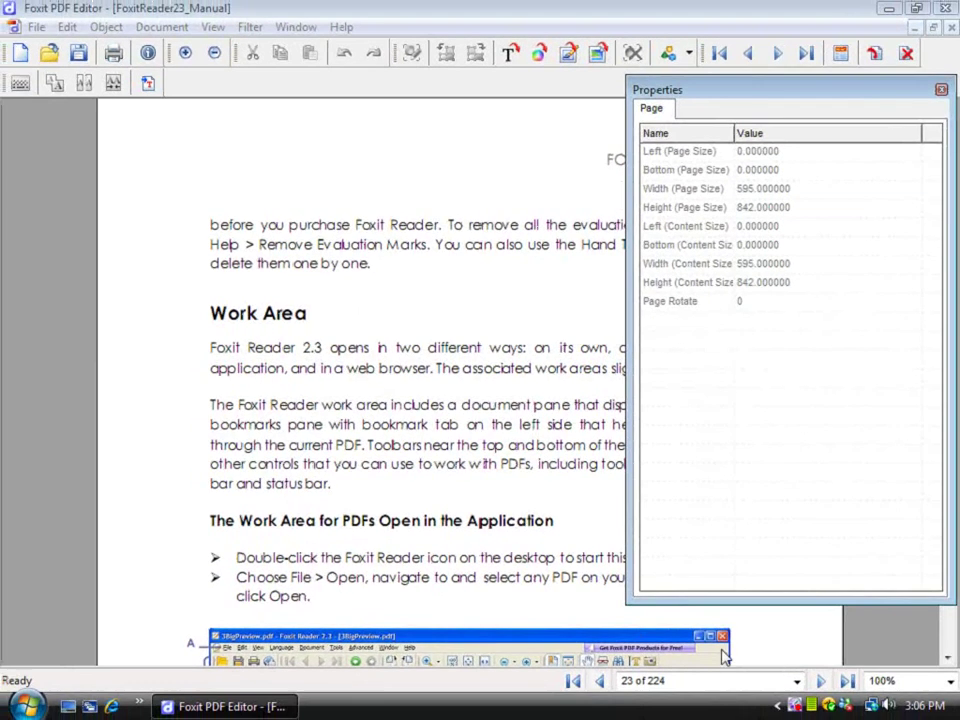
{"action": "left_click", "coordinate": [820, 681]}
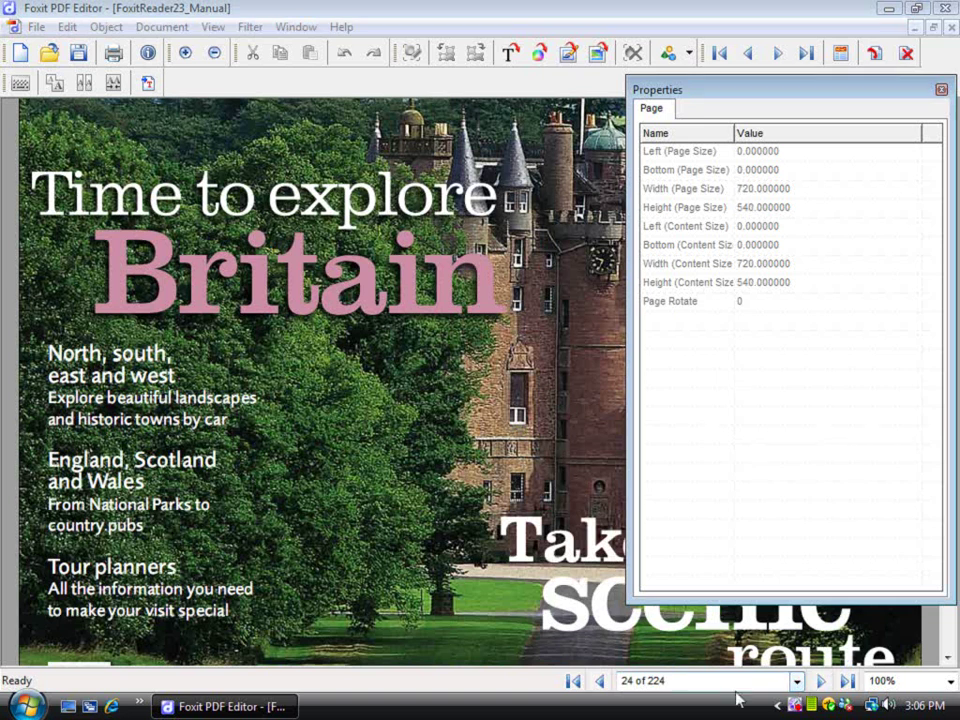
{"action": "left_click", "coordinate": [595, 681]}
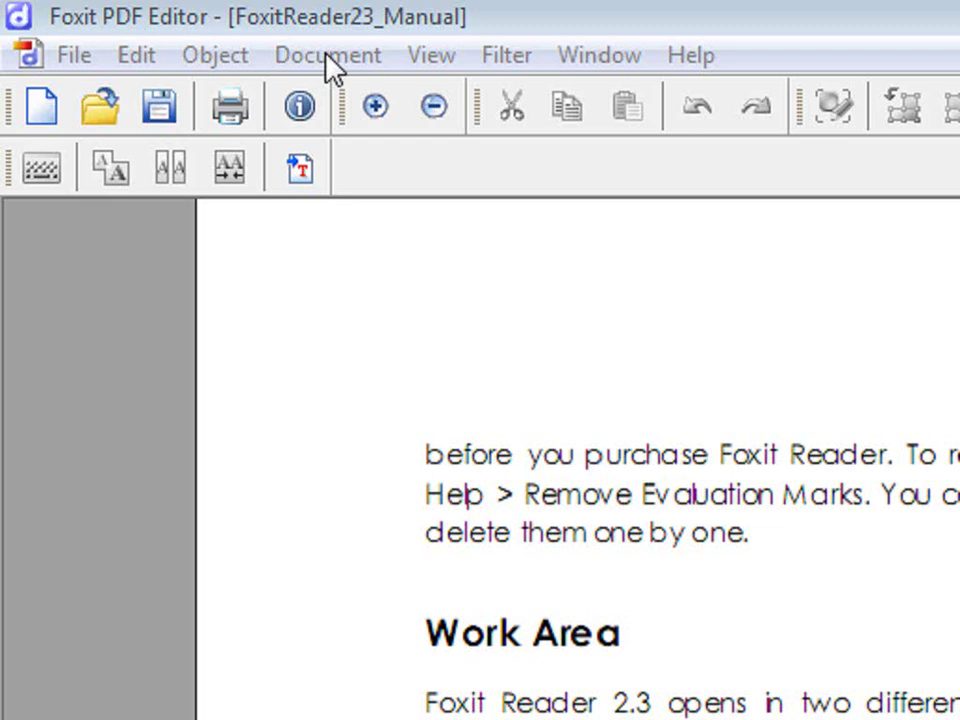
{"action": "left_click", "coordinate": [322, 55]}
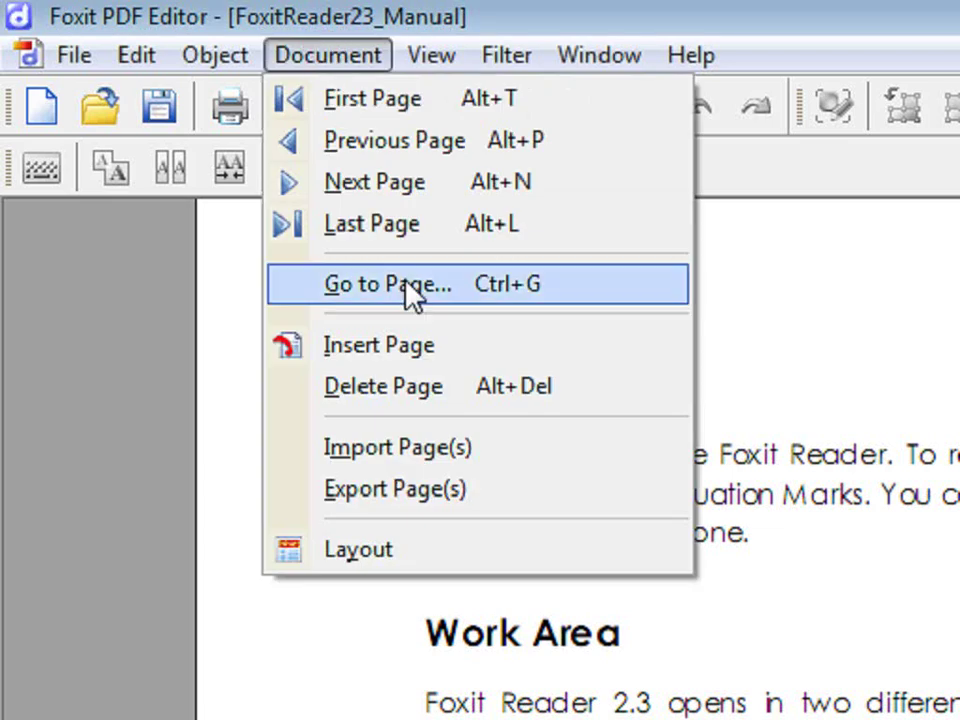
{"action": "left_click", "coordinate": [474, 489]}
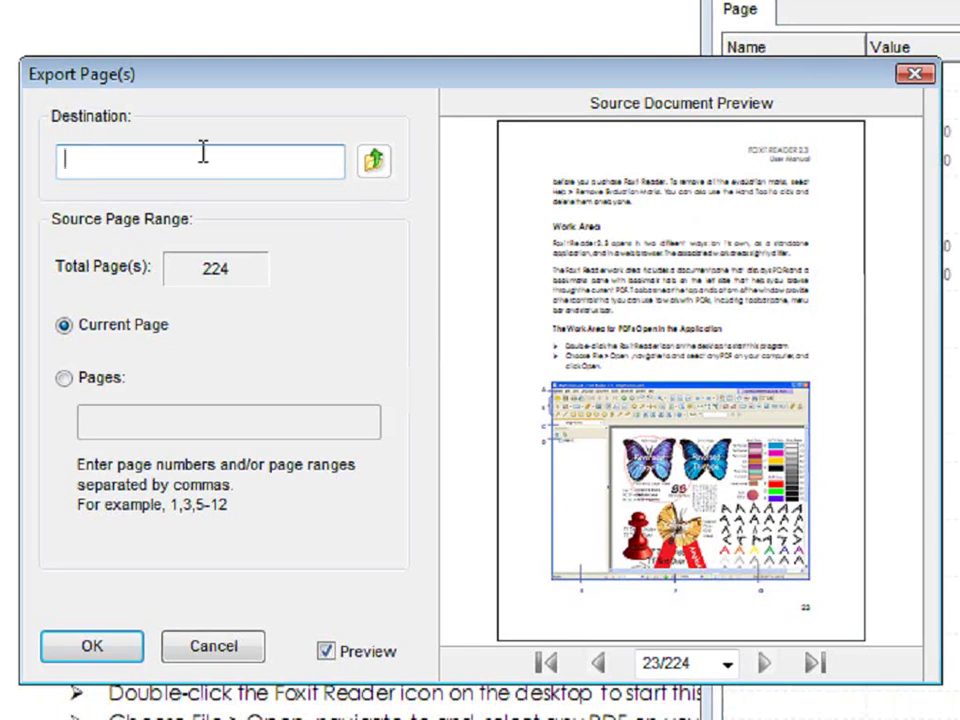
{"action": "left_click", "coordinate": [375, 163]}
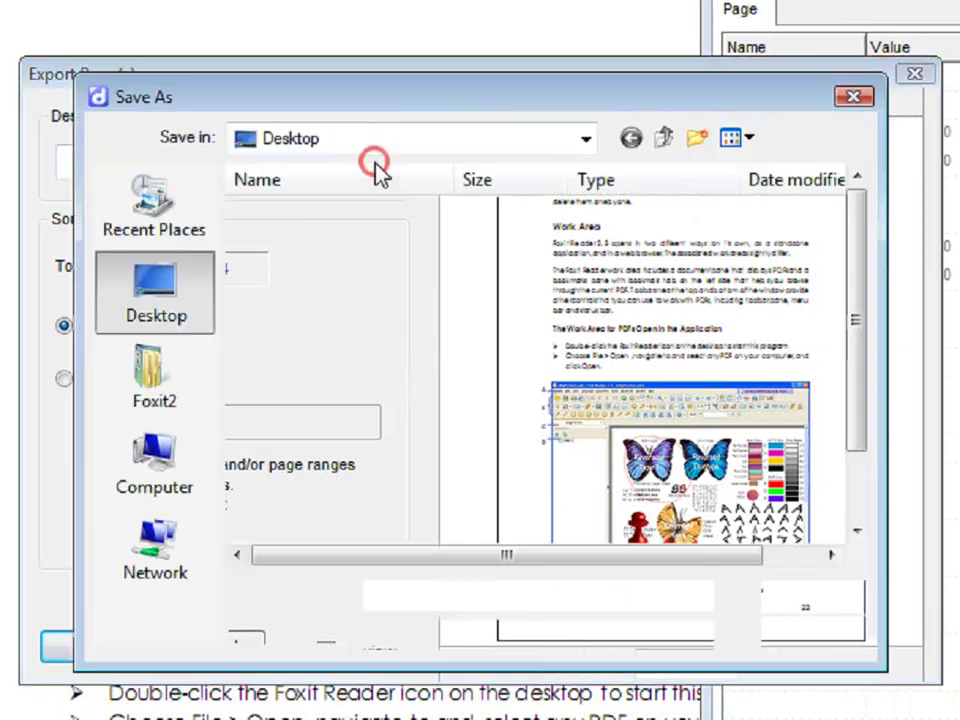
{"action": "left_click", "coordinate": [852, 100]}
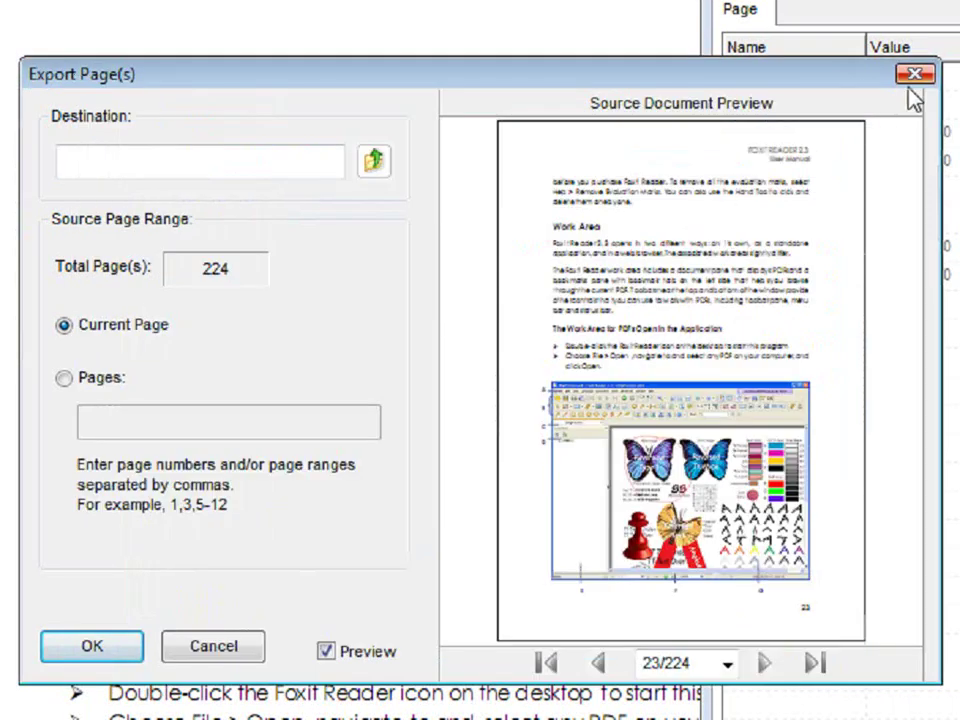
{"action": "left_click", "coordinate": [911, 87]}
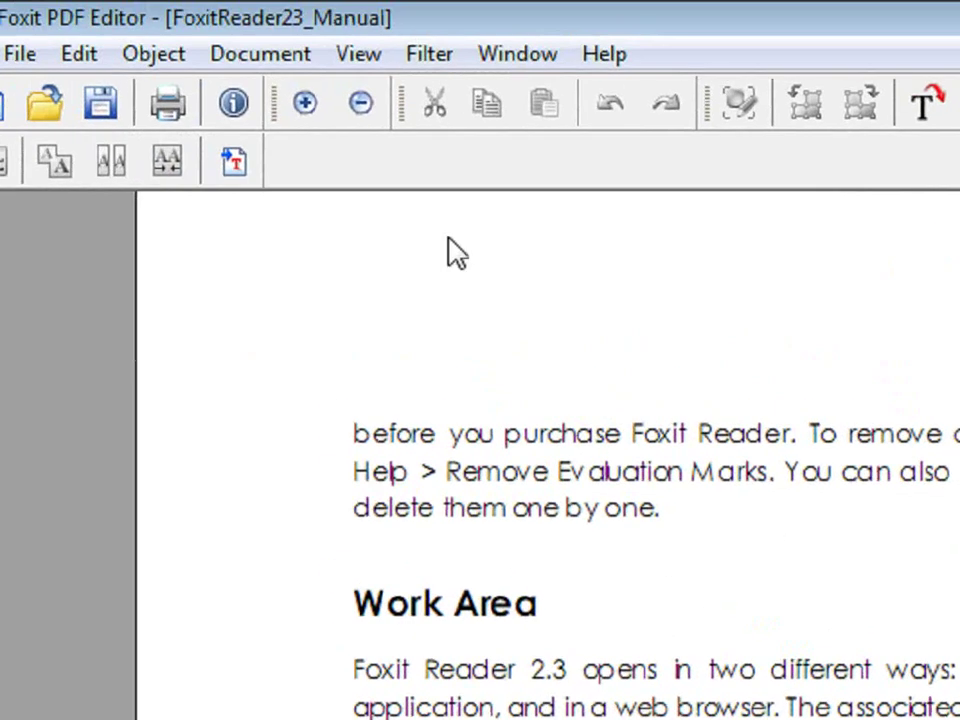
{"action": "left_click", "coordinate": [260, 54]}
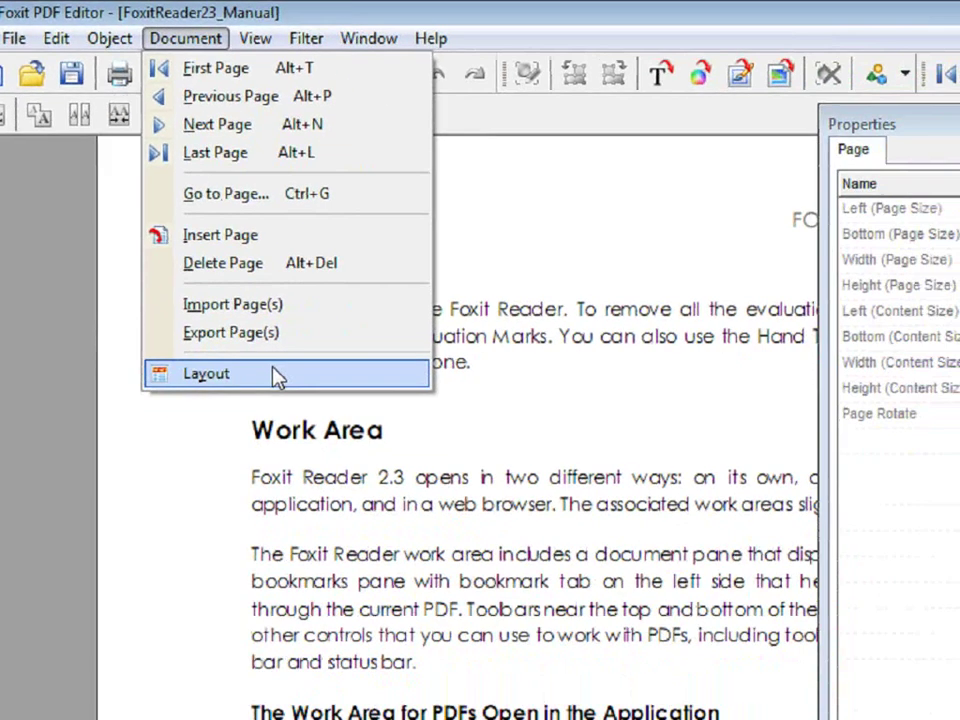
- Rotate page 23 a quarter turn clockwise in Layout, then rotate it back upright
{"action": "left_click", "coordinate": [276, 374]}
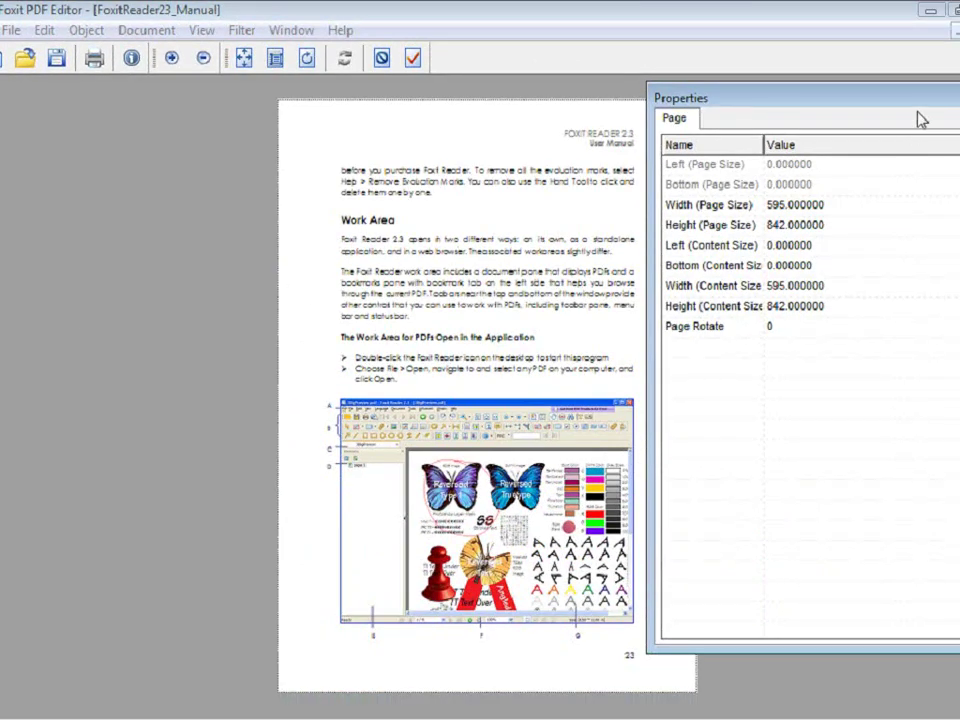
{"action": "left_click", "coordinate": [953, 97]}
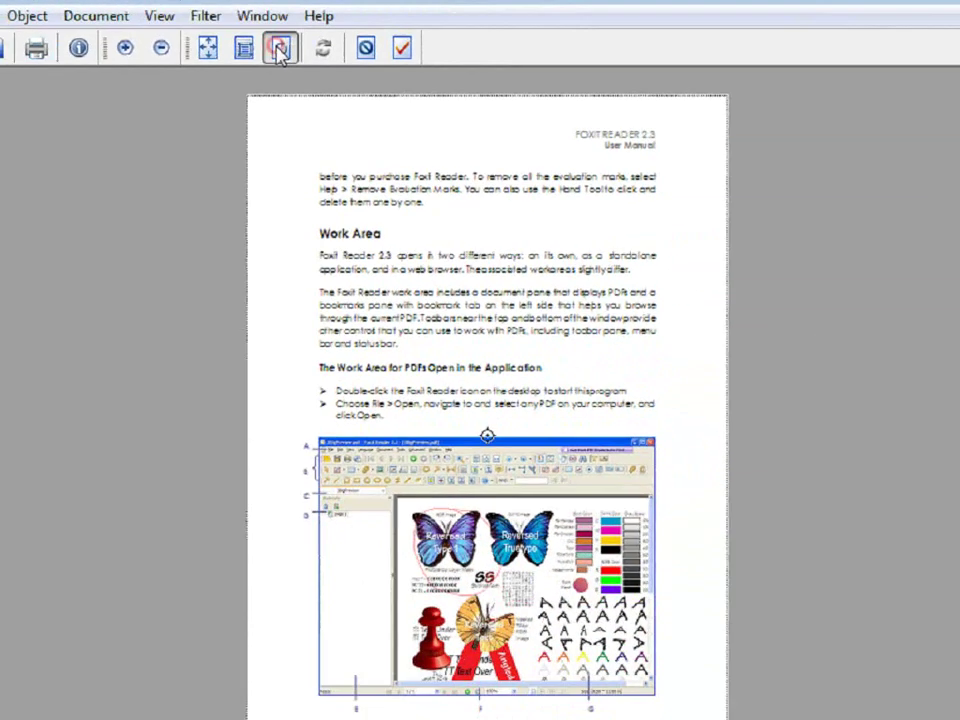
{"action": "left_click", "coordinate": [500, 138]}
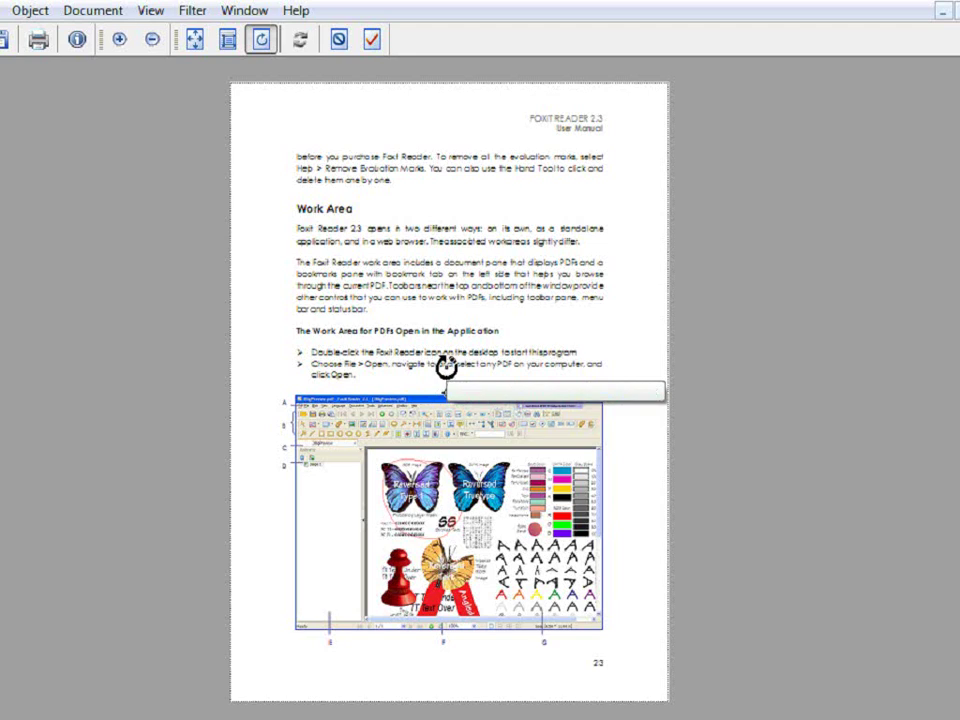
{"action": "left_click", "coordinate": [444, 364]}
{"action": "left_click", "coordinate": [386, 46]}
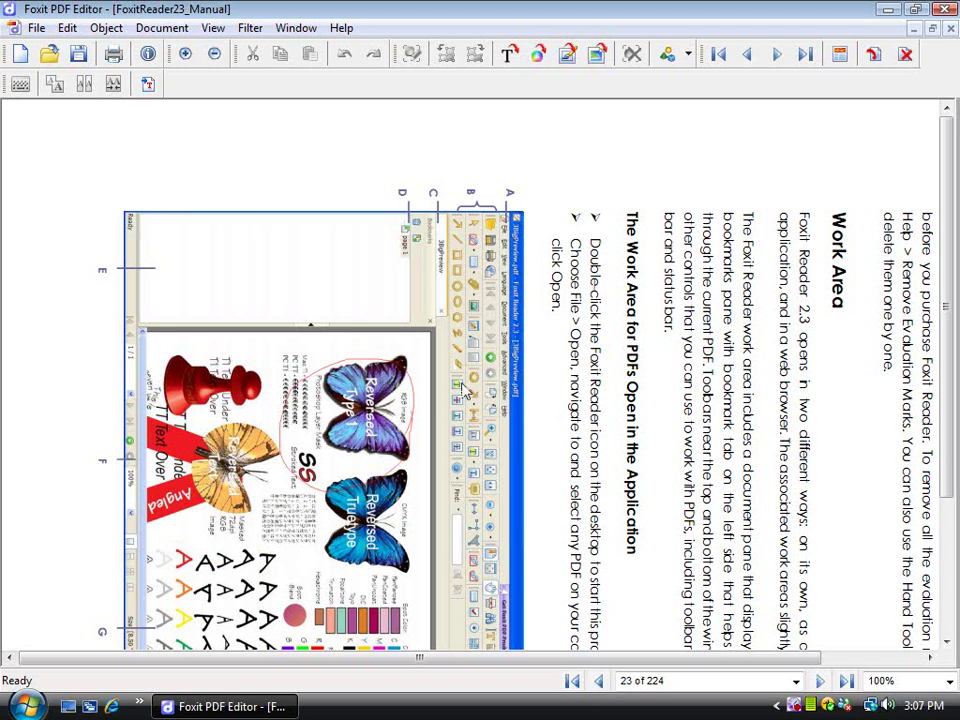
{"action": "left_click", "coordinate": [162, 28]}
{"action": "left_click", "coordinate": [220, 271]}
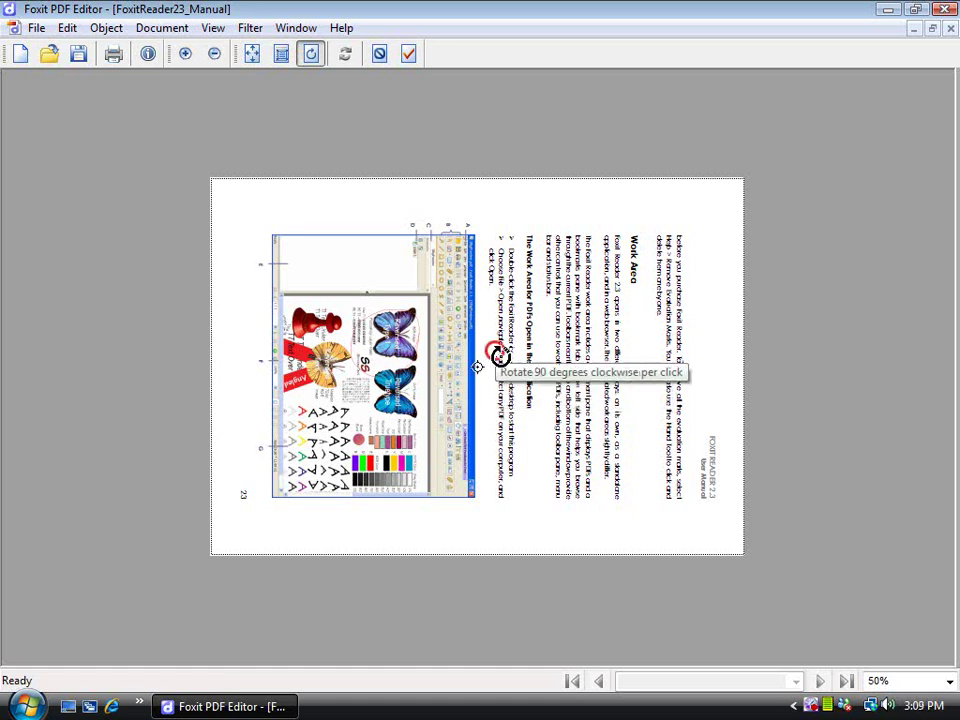
{"action": "left_click", "coordinate": [499, 355]}
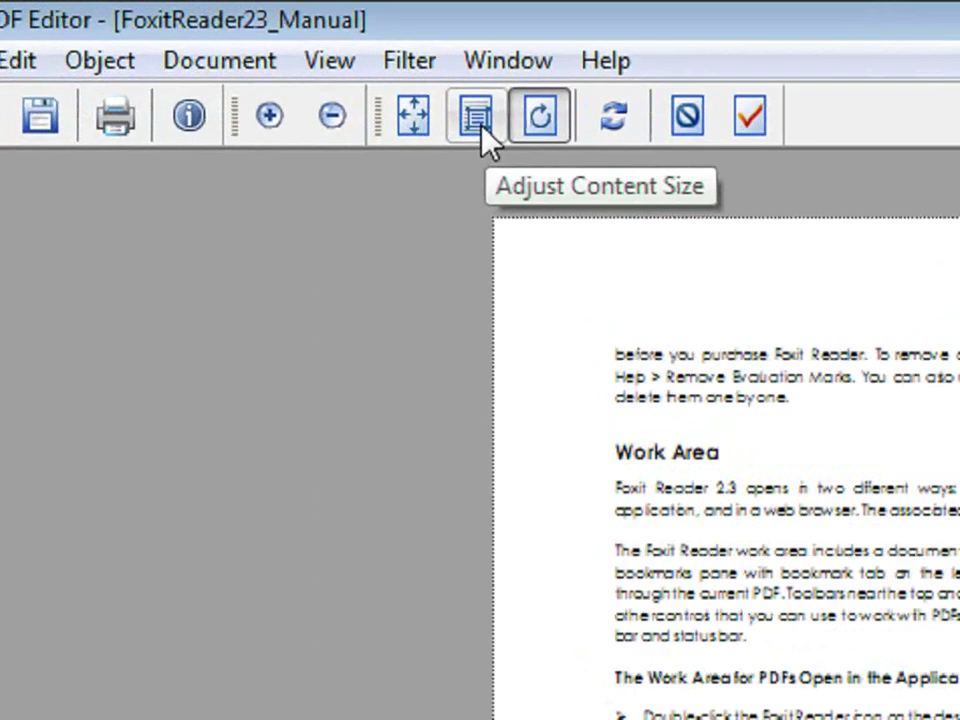
- Clip page 23's content by moving the top edge below the header text
{"action": "left_click", "coordinate": [479, 124]}
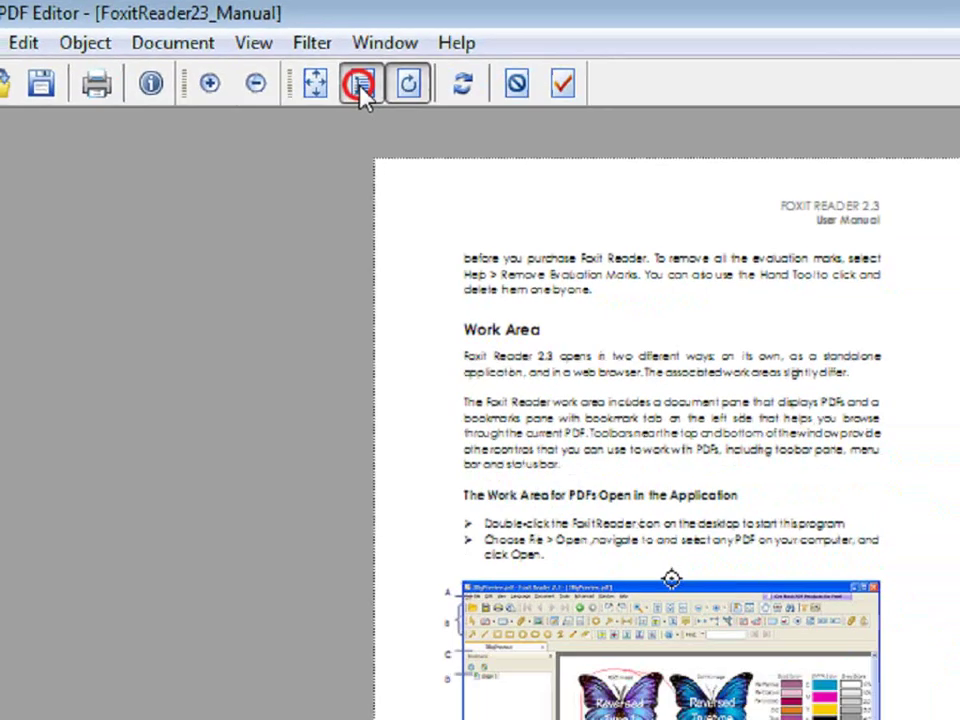
{"action": "left_click_drag", "start_coordinate": [670, 157], "coordinate": [674, 306]}
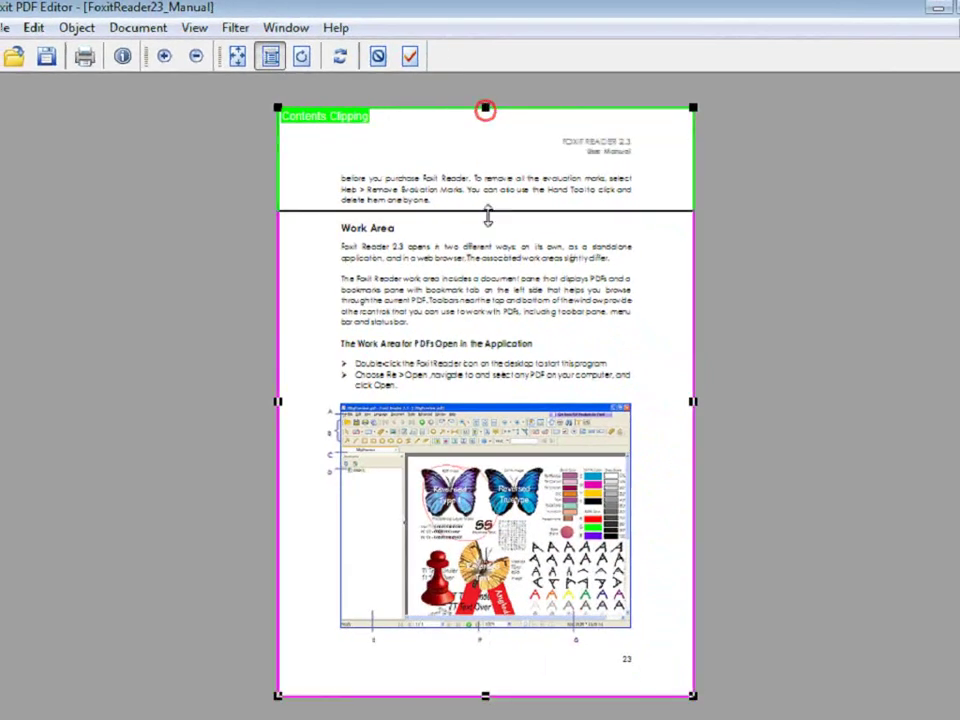
{"action": "left_click_drag", "start_coordinate": [488, 215], "coordinate": [482, 315]}
{"action": "left_click", "coordinate": [410, 56]}
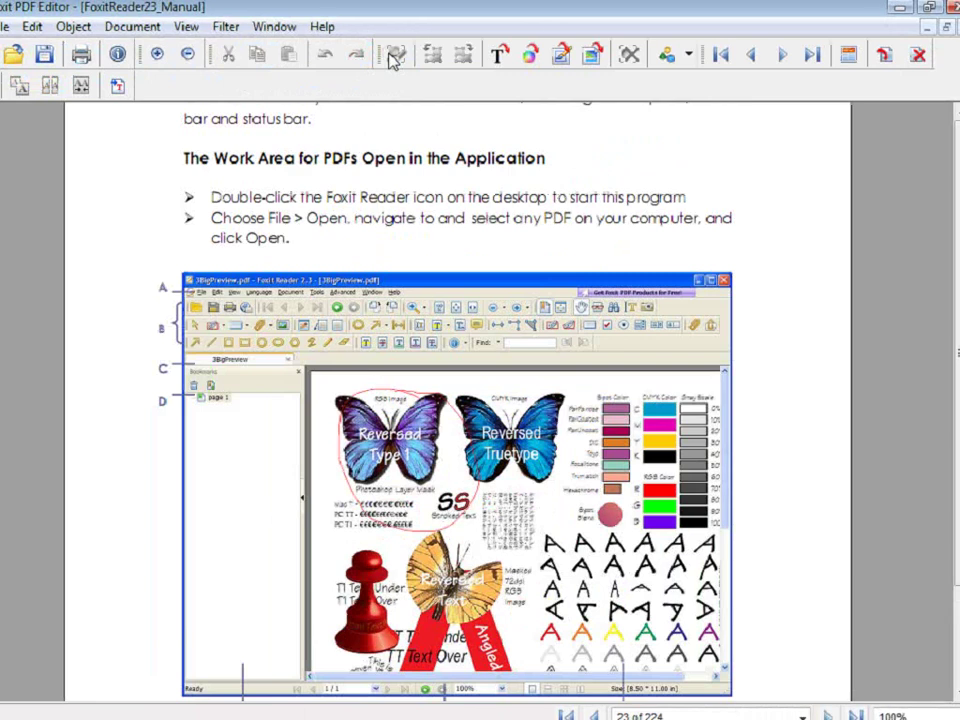
- Reopen Document > Layout editing for page 23, showing the whole page
{"action": "scroll", "coordinate": [424, 250], "scroll_direction": "down", "scroll_amount": 3}
{"action": "scroll", "coordinate": [430, 259], "scroll_direction": "up", "scroll_amount": 3}
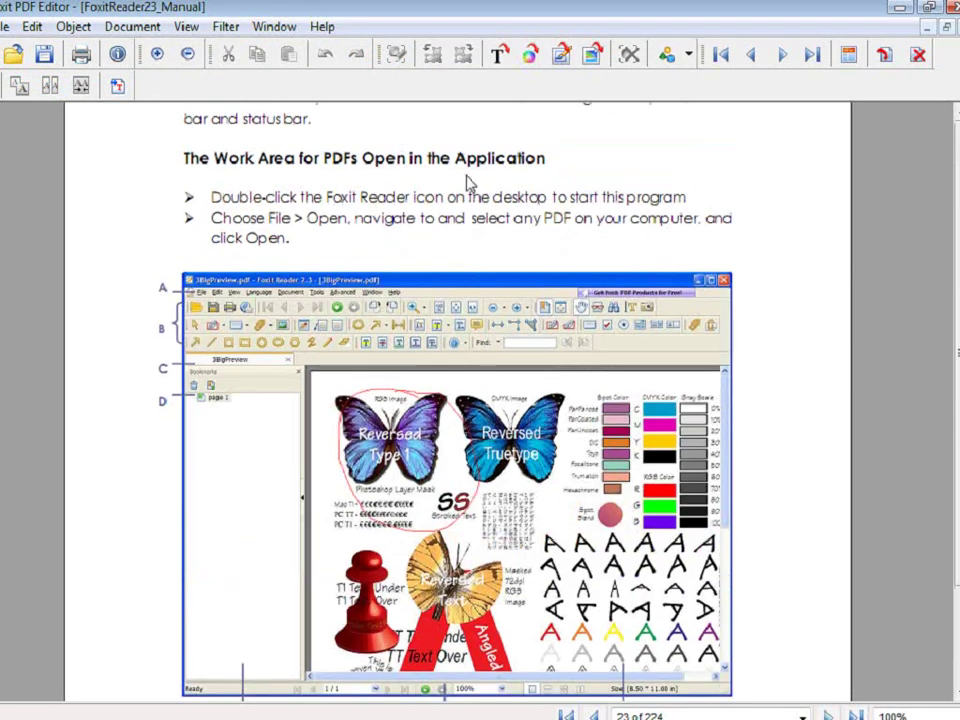
{"action": "left_click", "coordinate": [133, 27]}
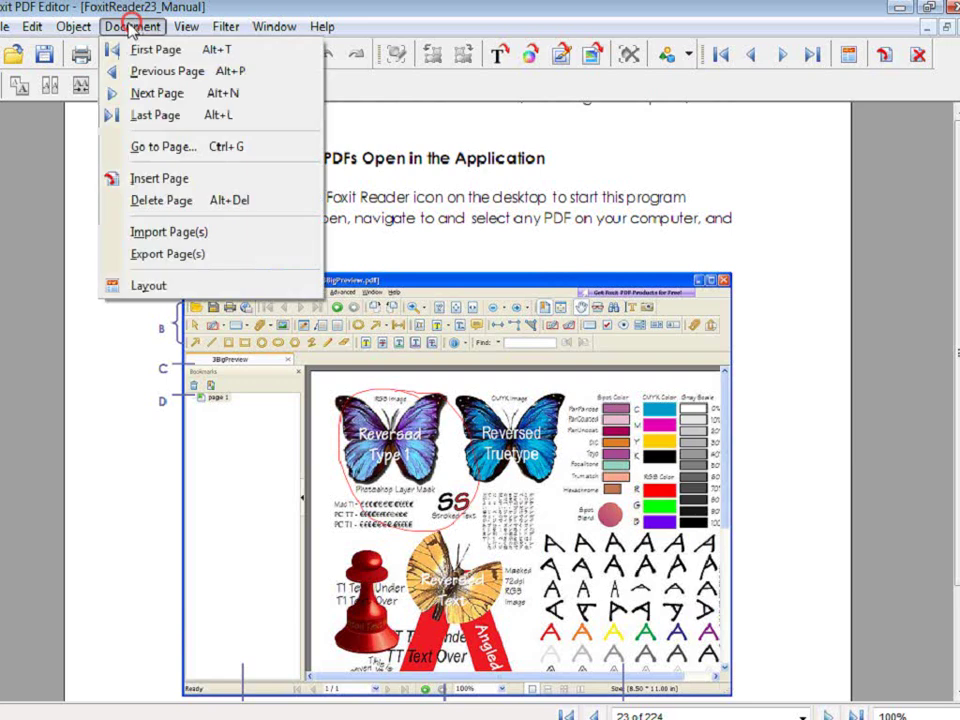
{"action": "left_click", "coordinate": [200, 286]}
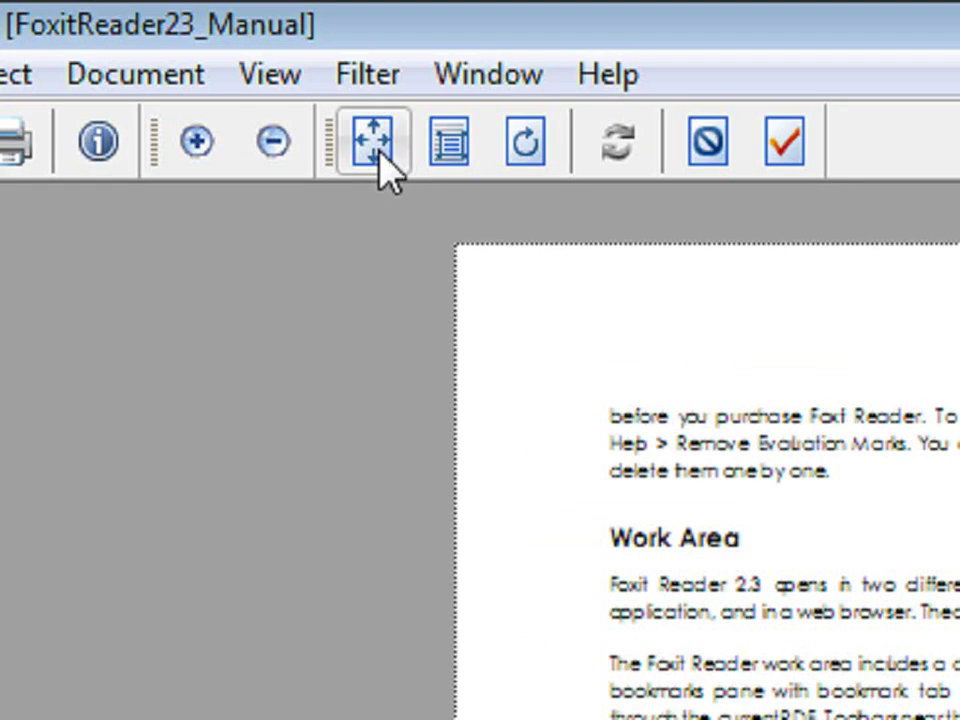